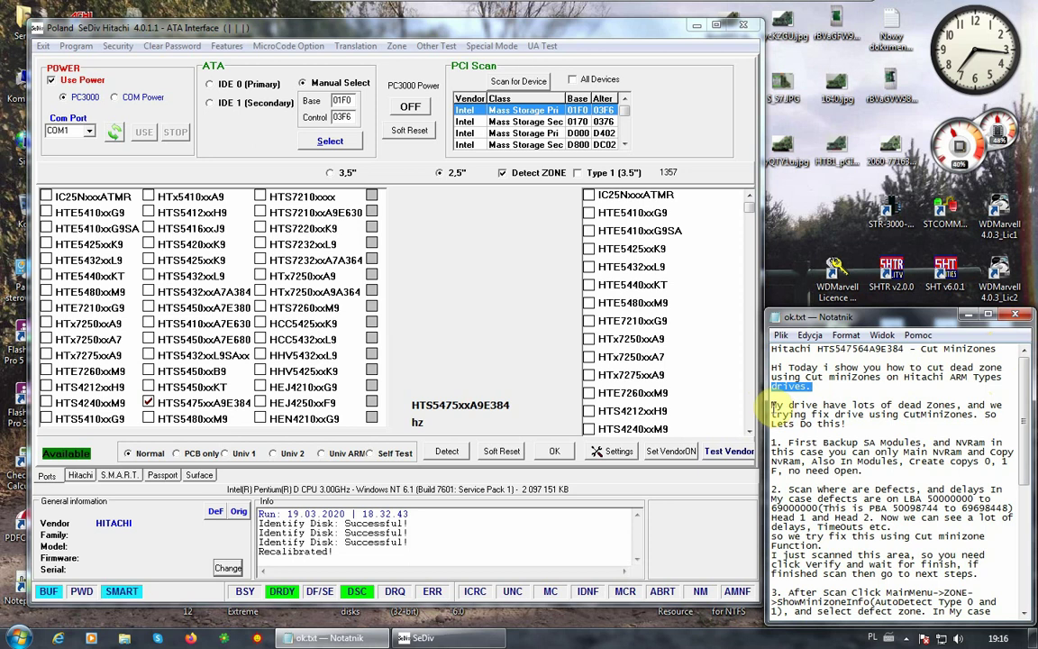
Read the introduction in the notes and step 1 on backing up SA modules and NVRAM
drag(773, 408, 1004, 415)
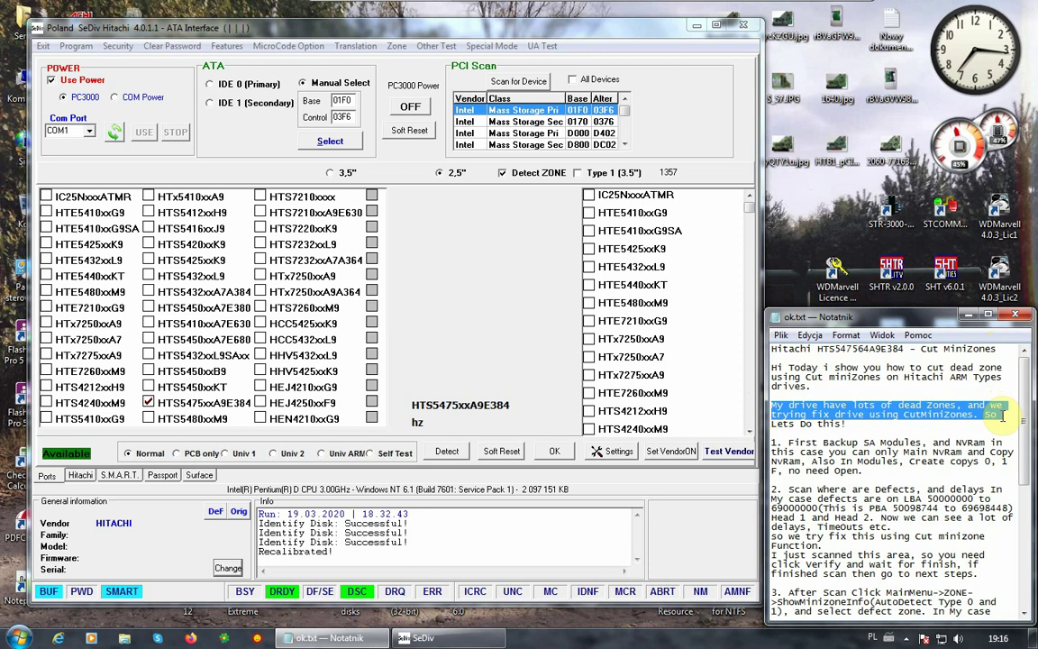
click(838, 424)
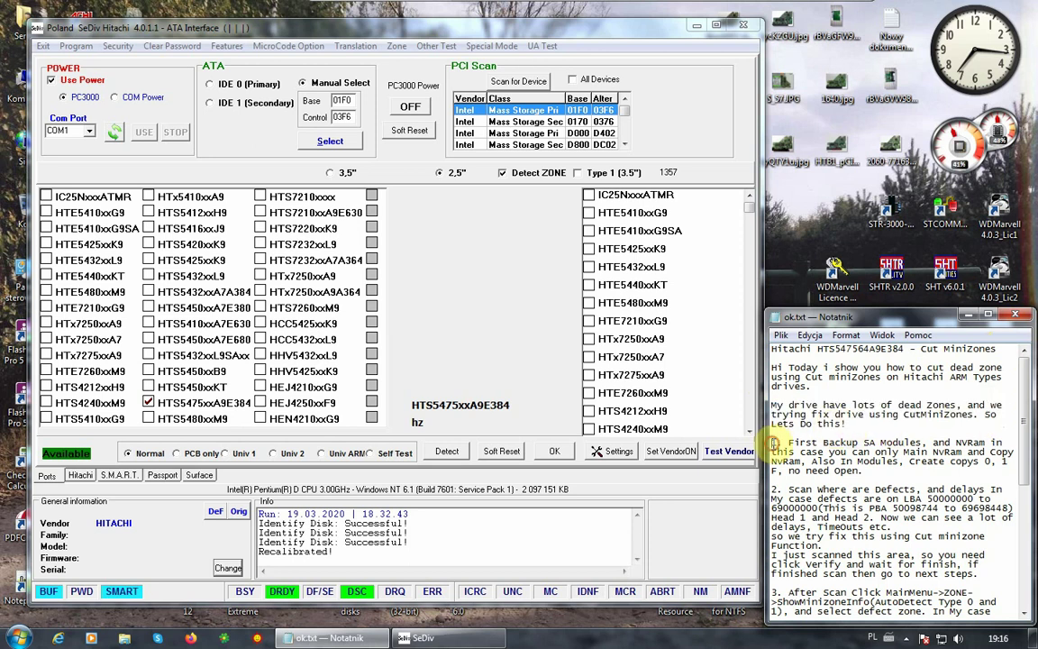
drag(773, 443, 1003, 441)
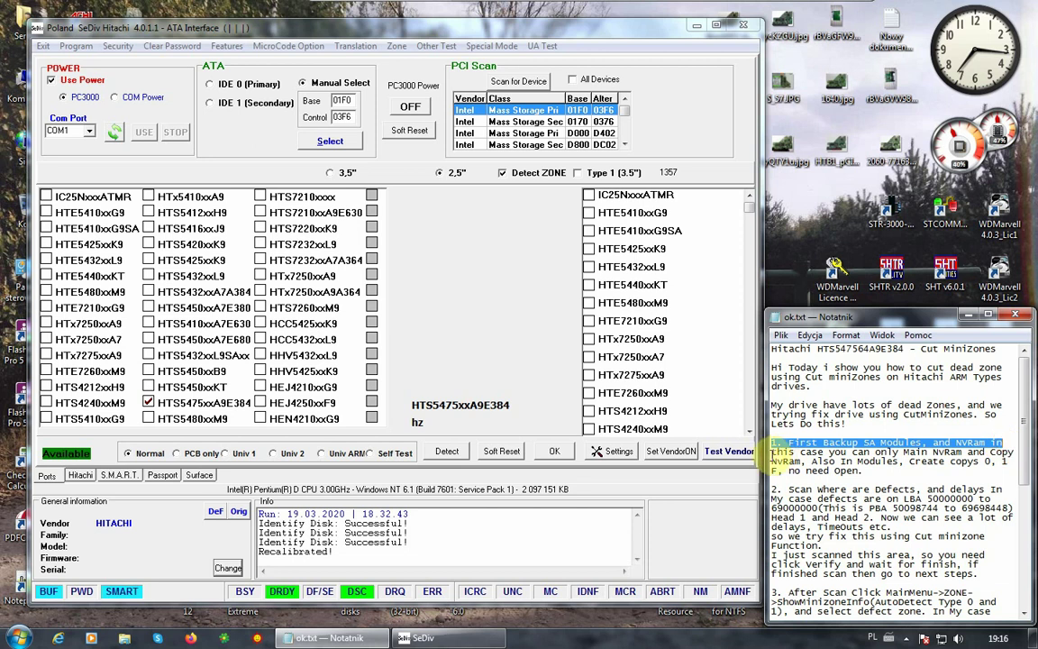
drag(772, 453, 1002, 451)
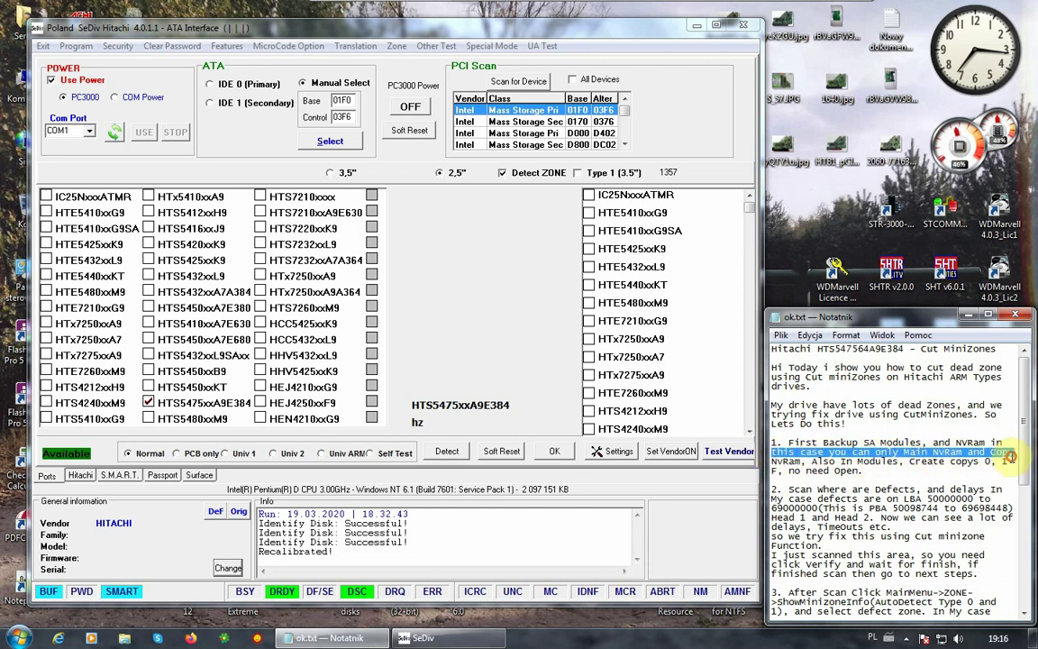
drag(772, 462, 992, 461)
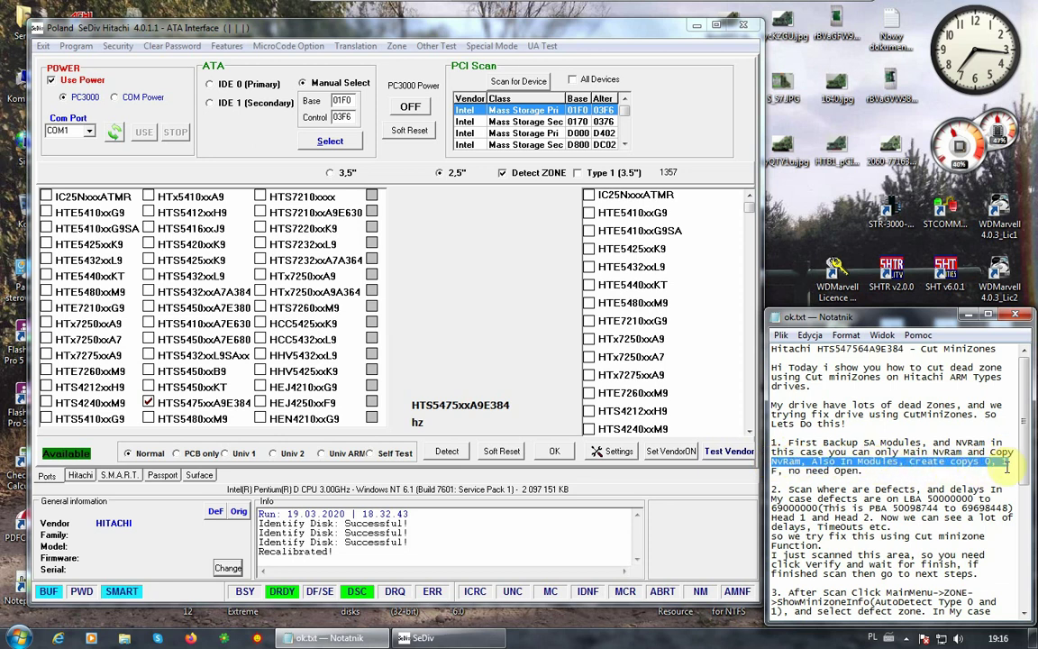
click(869, 422)
Switch to SeDiv, detect the connected drive, load the HTS5475xxA9E384 family and review its initialization log
click(431, 302)
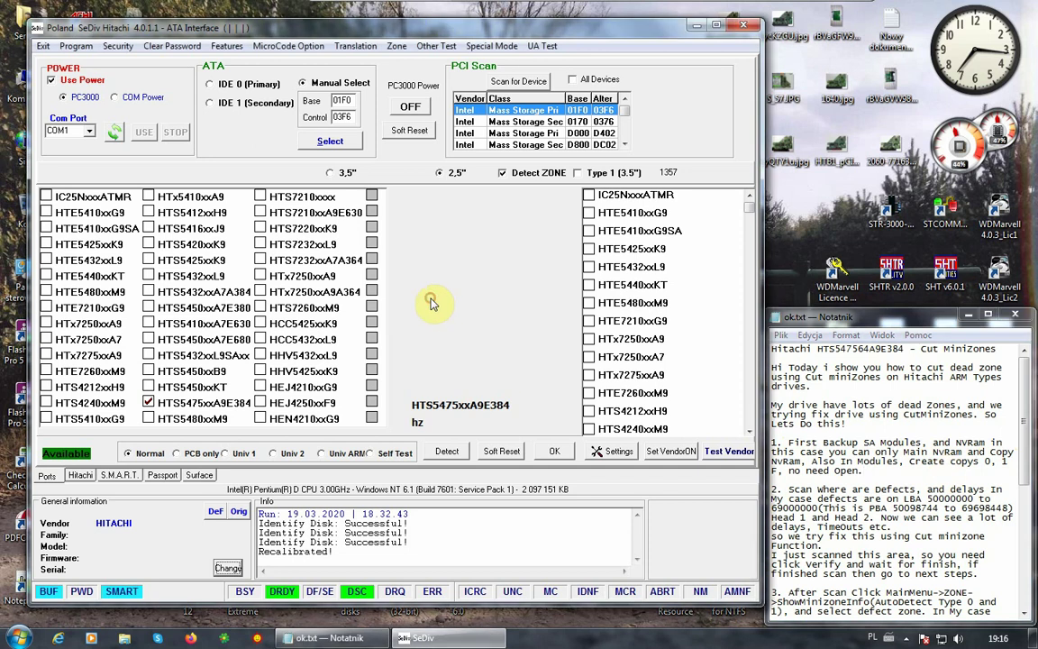
click(441, 453)
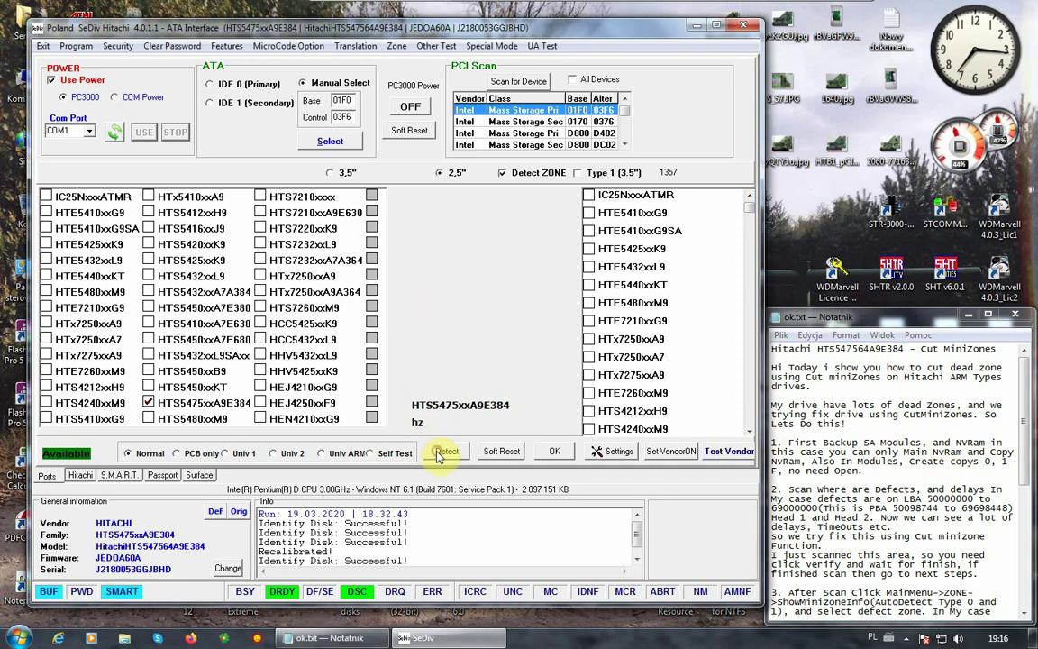
click(555, 453)
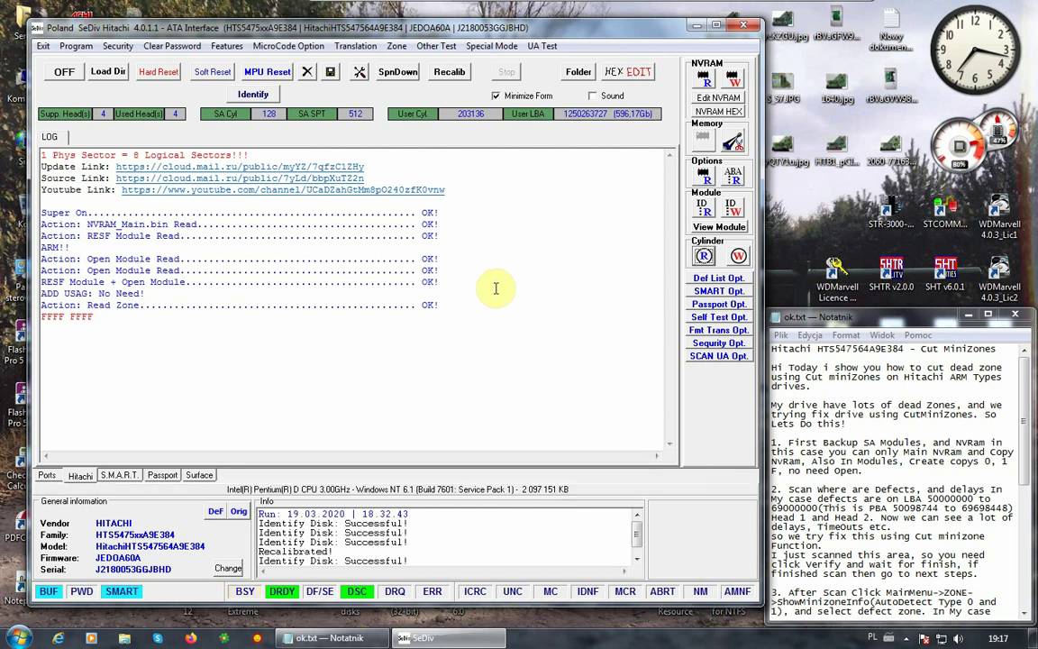
drag(163, 313, 13, 136)
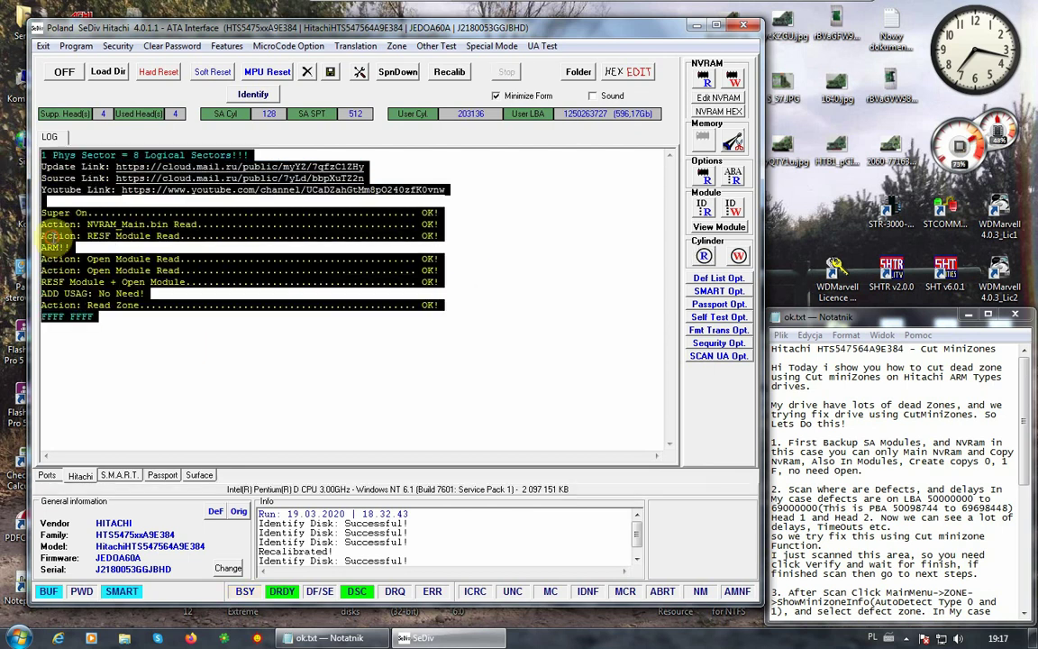
click(52, 236)
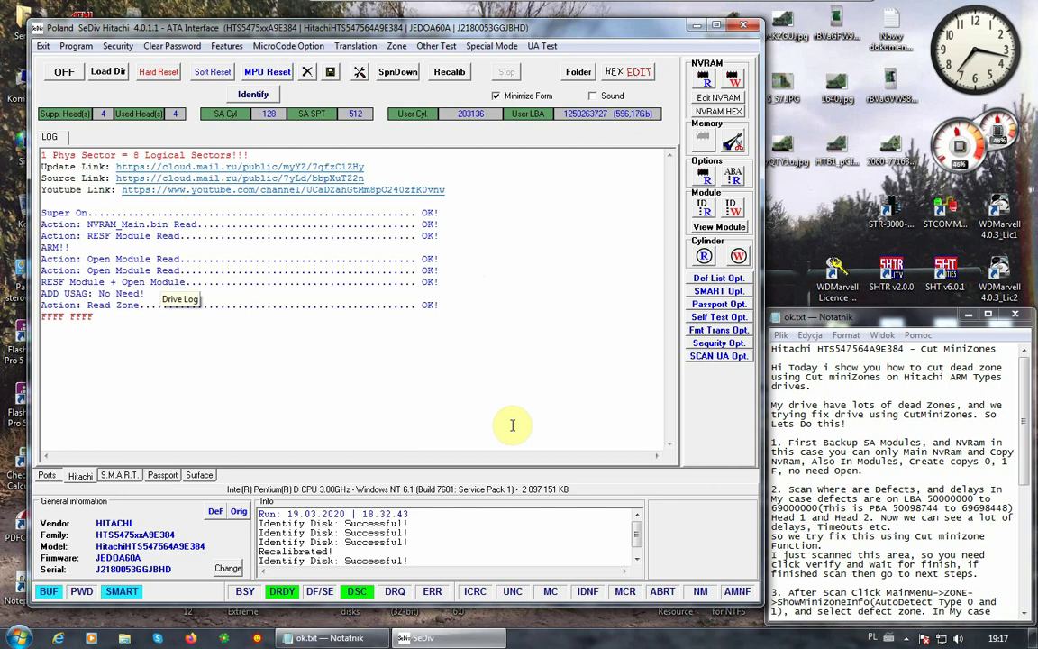
Back up the NVRAM by reading the Main copy and copies 0 to 5
click(704, 81)
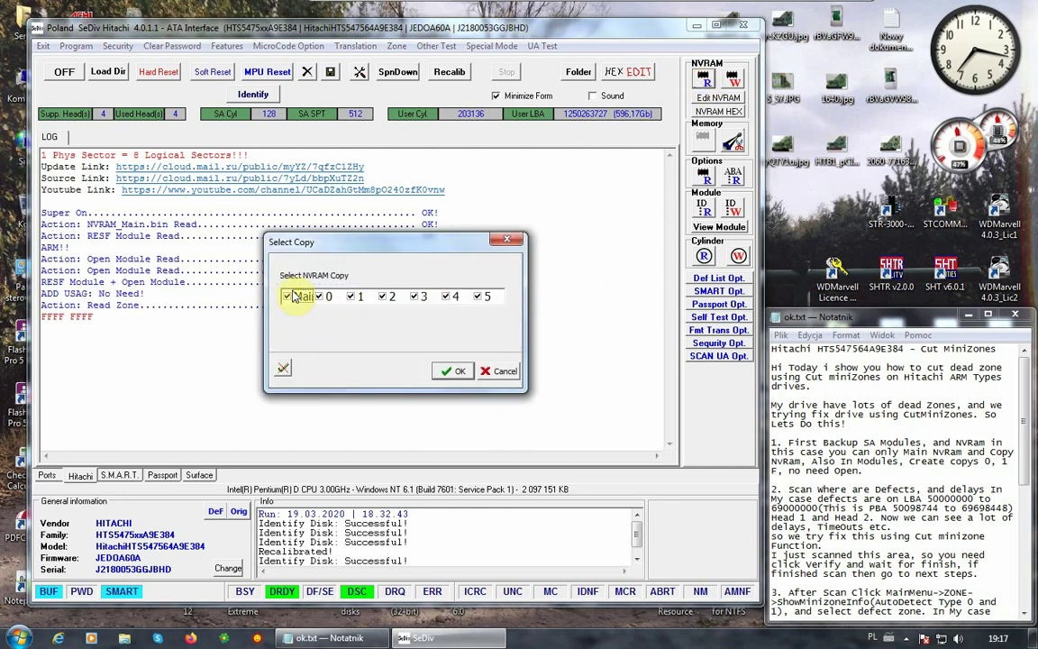
click(320, 297)
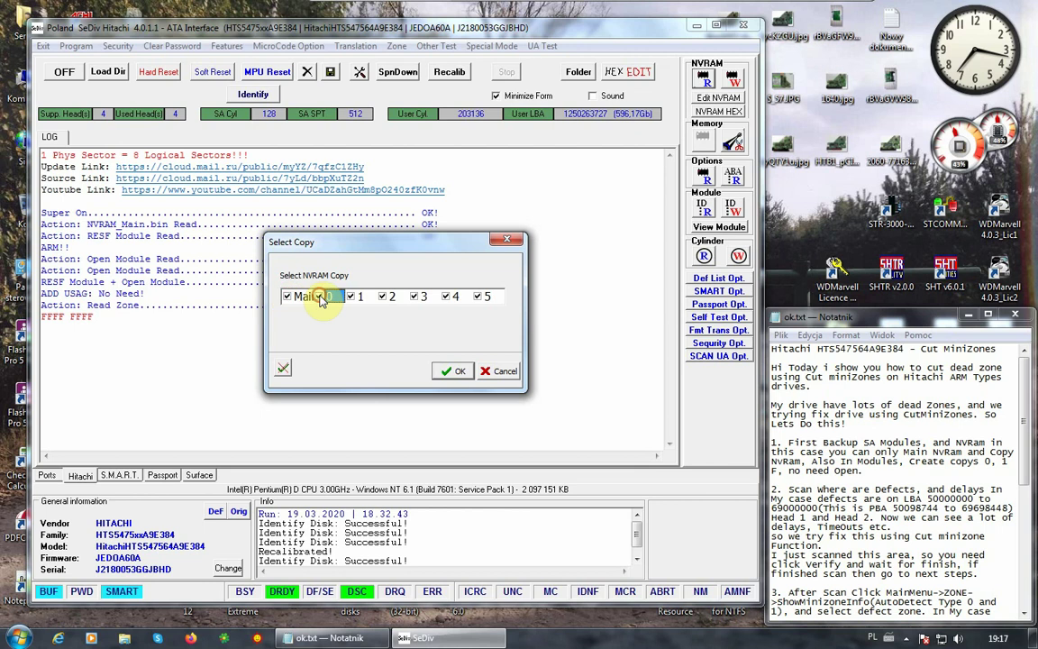
click(454, 377)
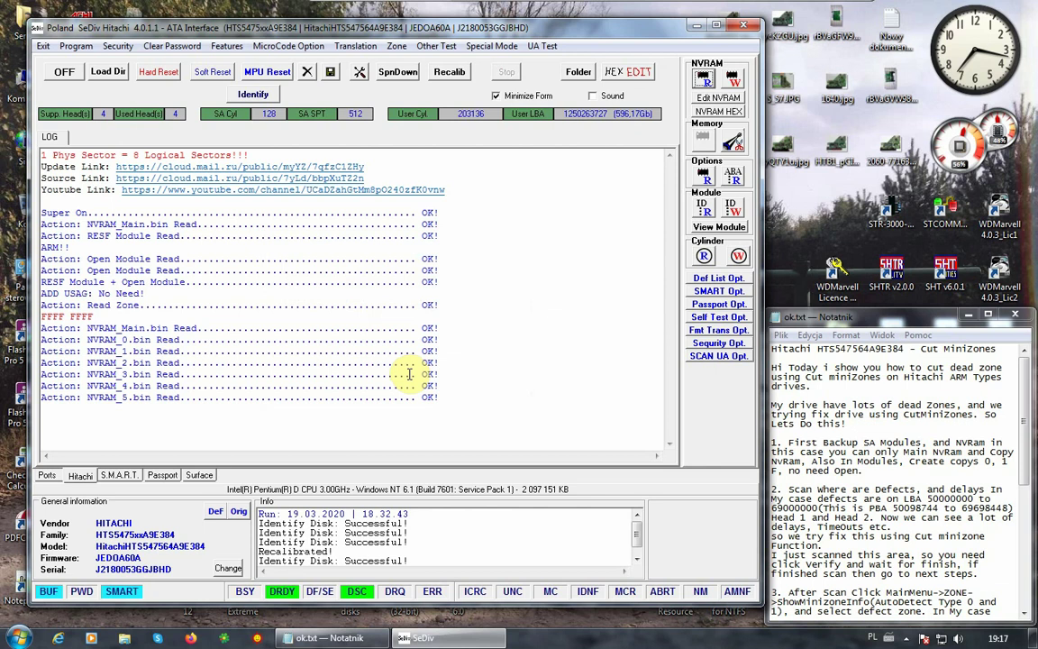
drag(410, 371, 91, 281)
click(131, 373)
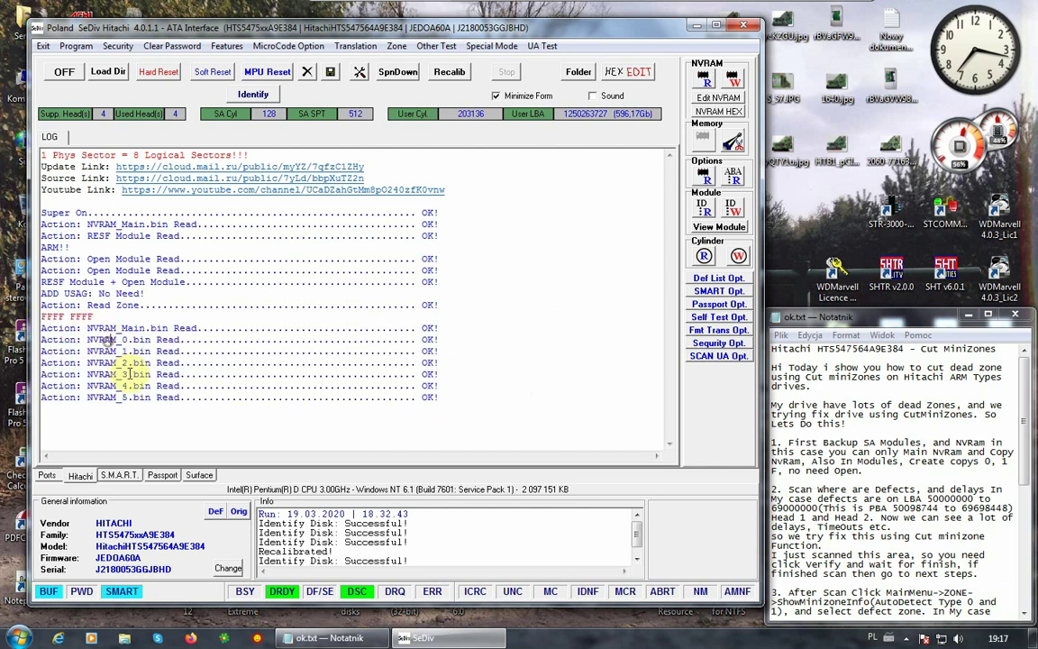
Read all service area modules for copies 0, 1 and F, excluding Open, and check the read log
click(704, 211)
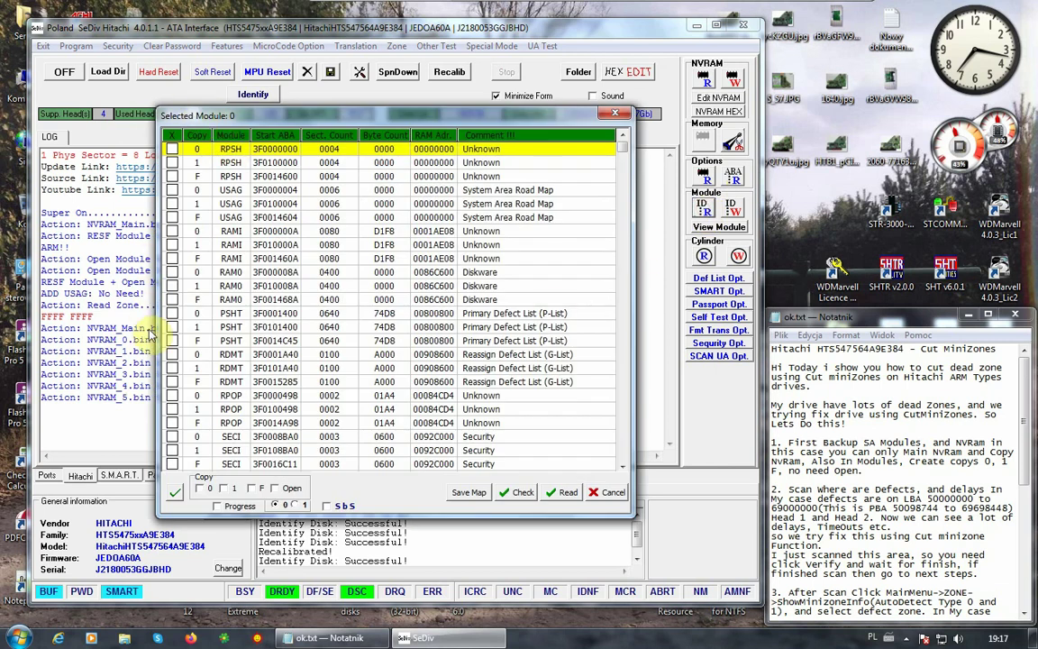
click(199, 488)
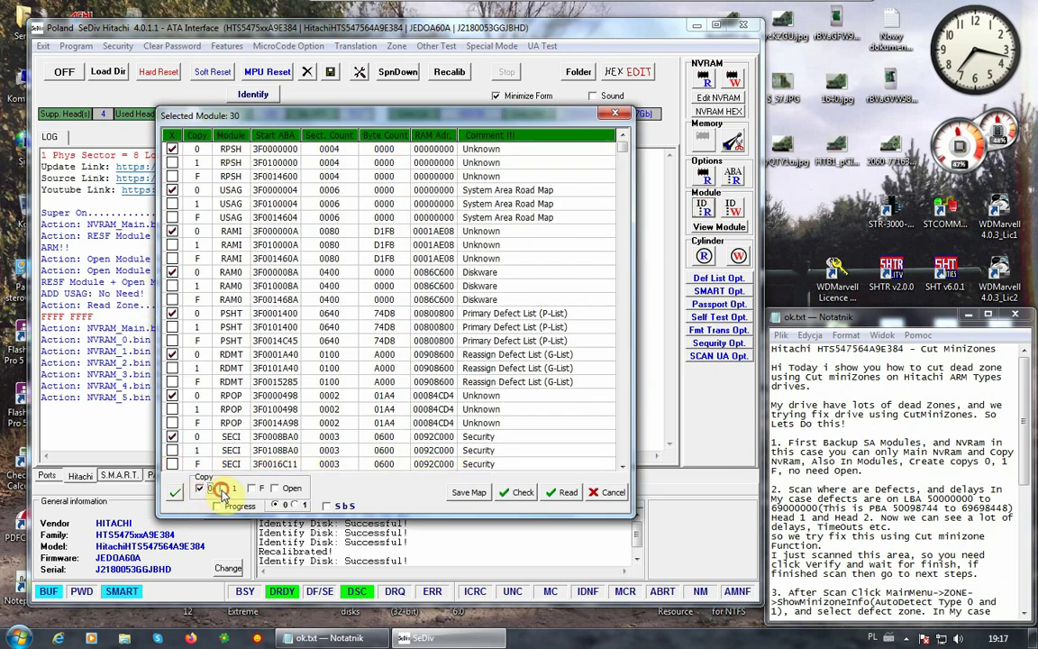
click(222, 488)
click(252, 487)
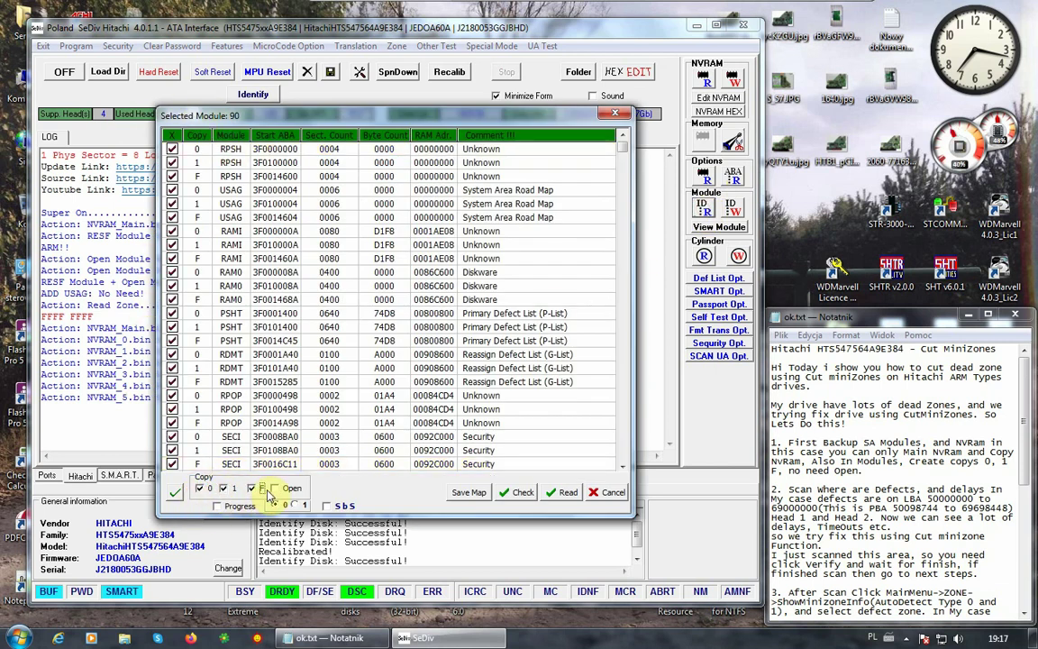
click(568, 493)
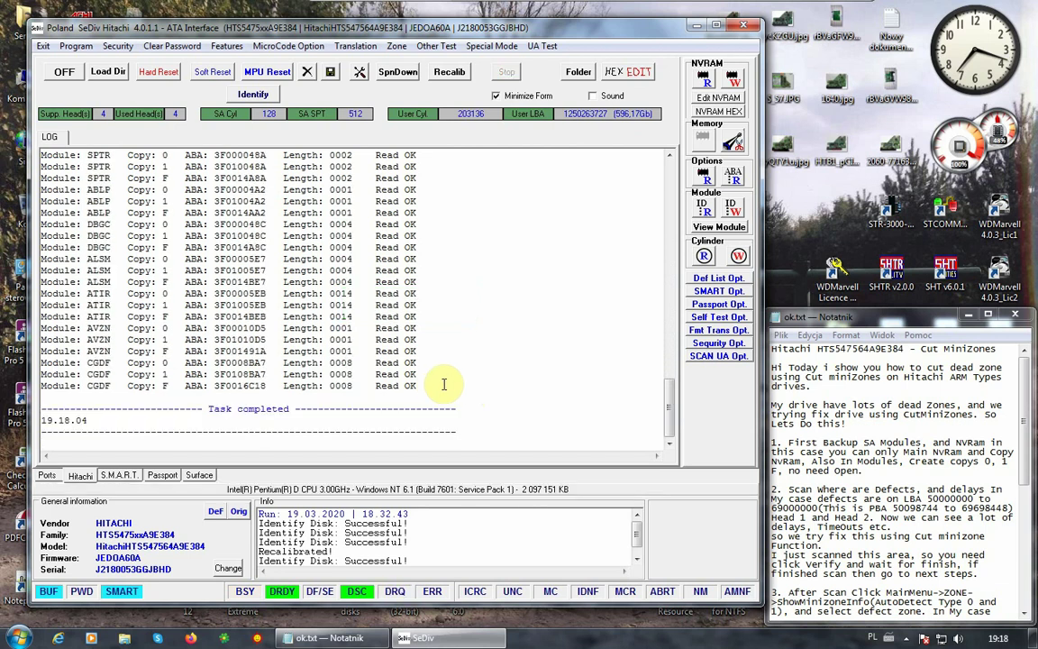
drag(441, 383, 256, 307)
click(155, 284)
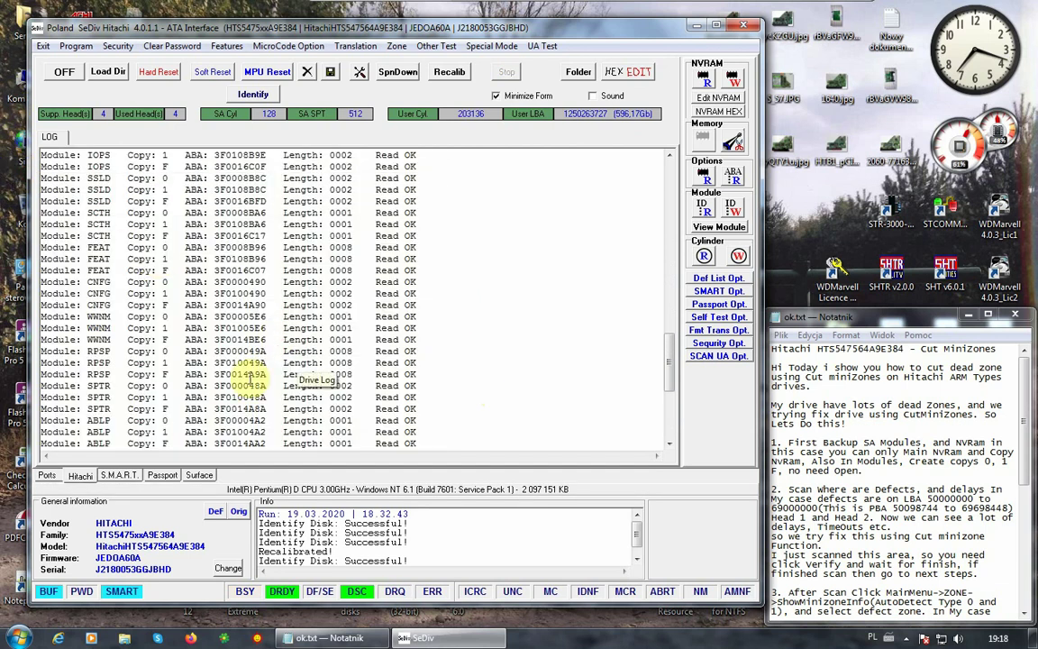
drag(72, 201, 339, 397)
double_click(340, 339)
drag(340, 339, 359, 338)
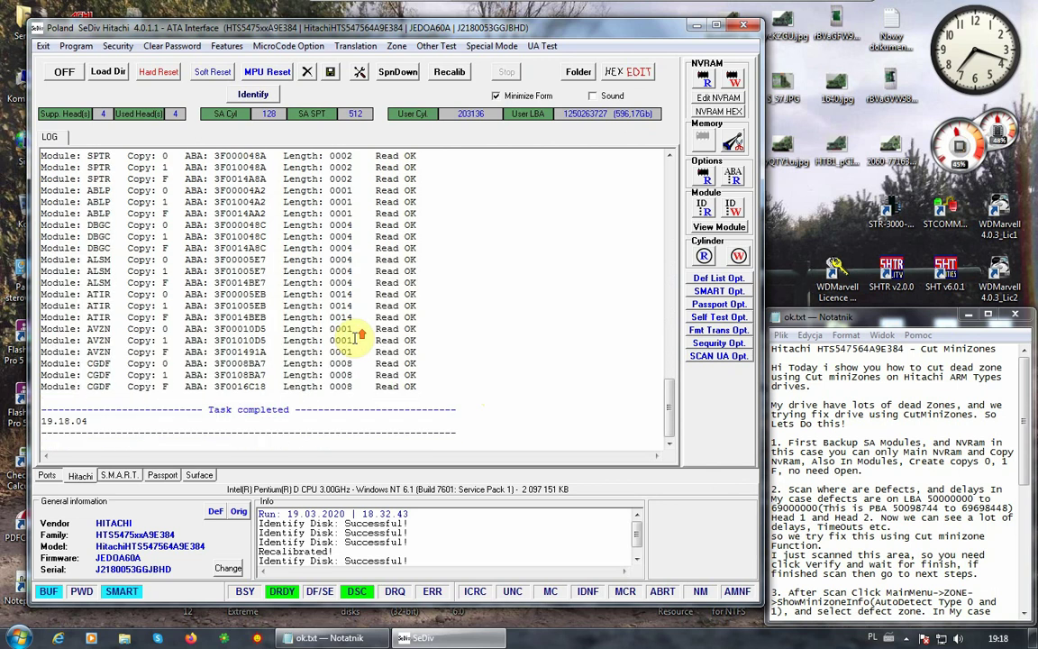
Read step 2 of the notes on locating defects, and open the ATA SCAN surface view to inspect its map
click(771, 419)
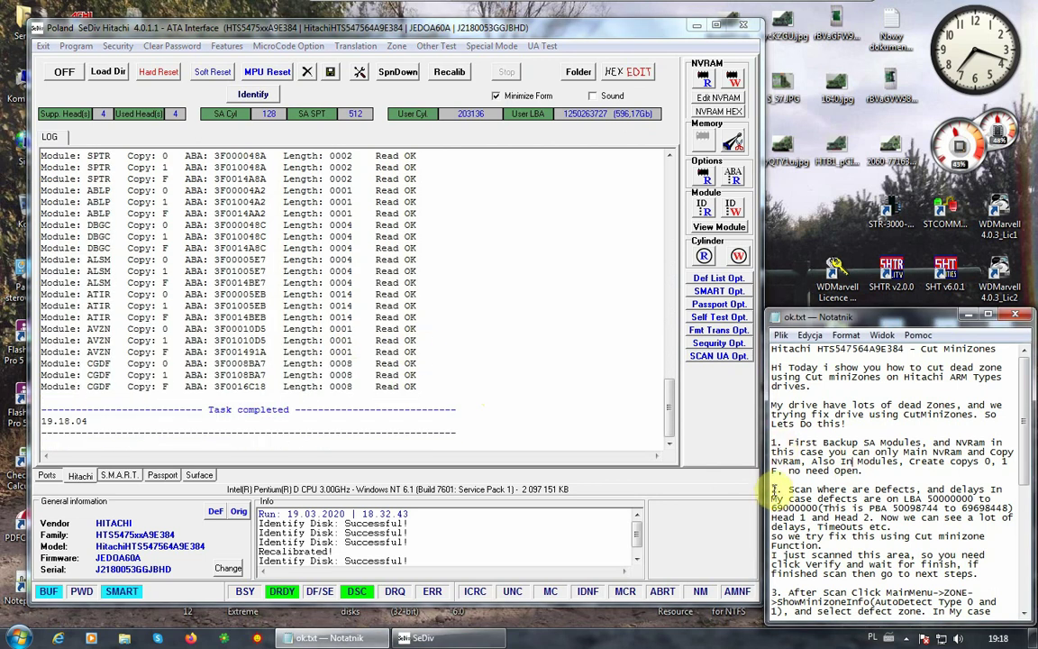
drag(773, 489, 860, 515)
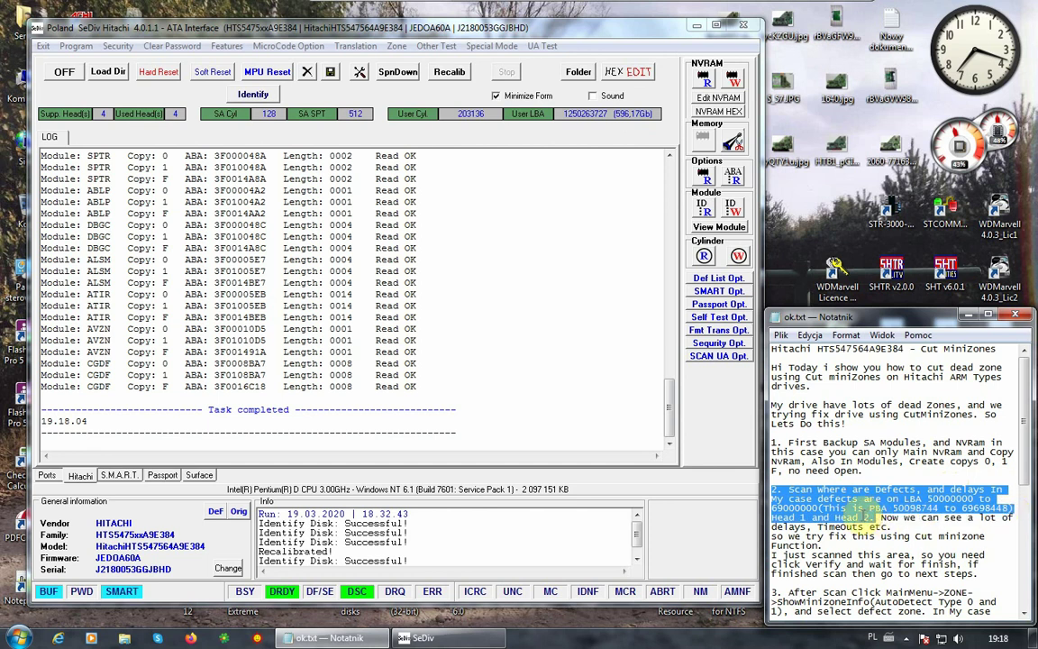
click(780, 463)
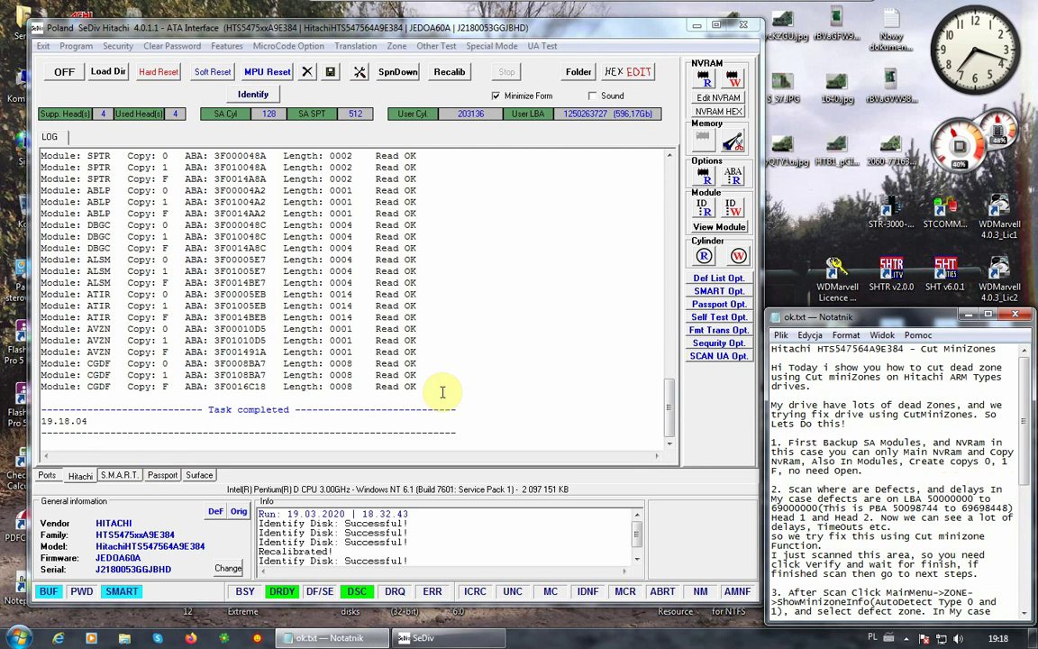
click(718, 356)
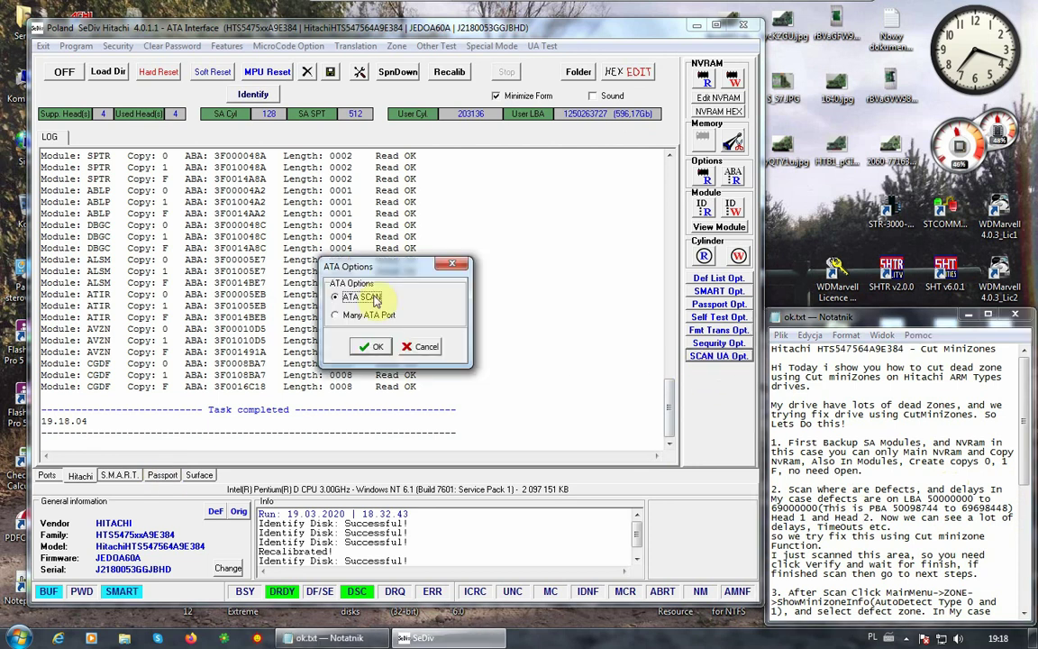
click(369, 352)
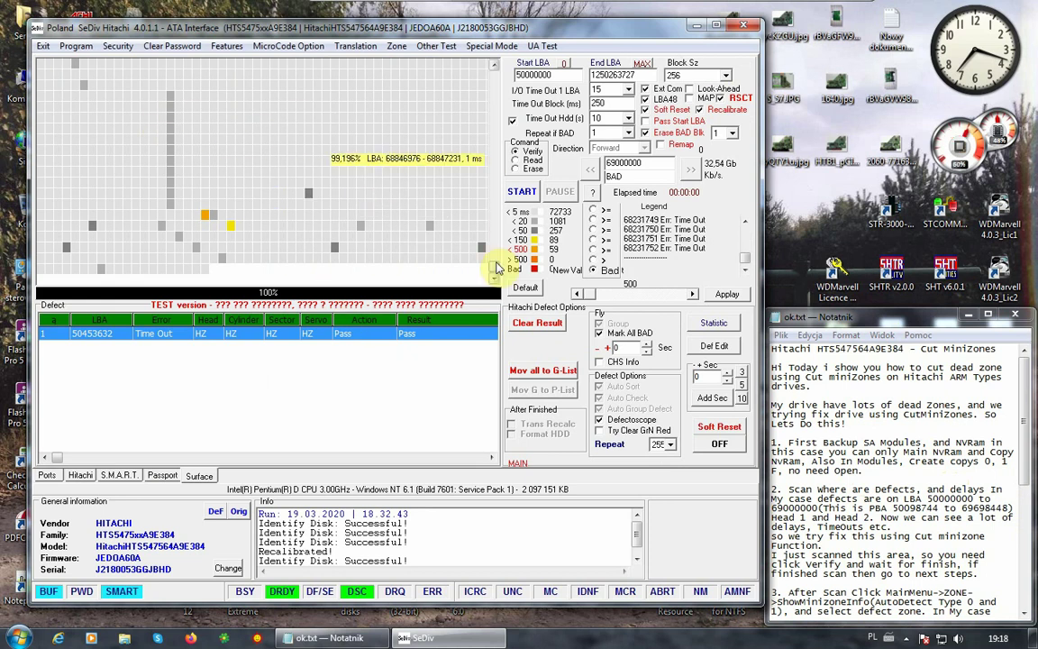
scroll(495, 239, down, 3)
click(491, 187)
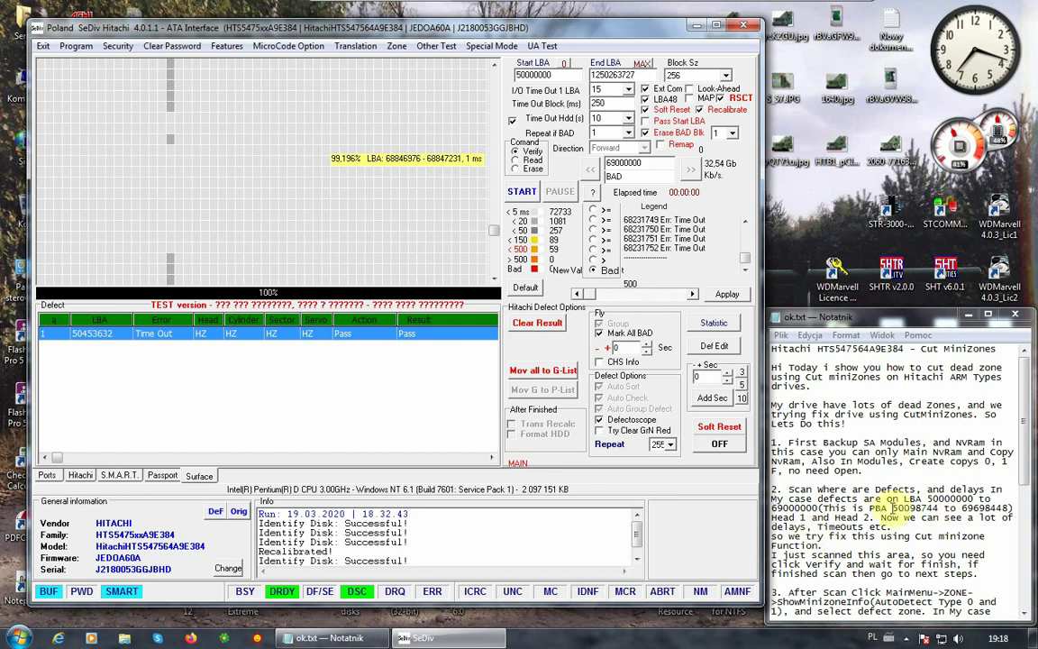
Read the notes about fixing delays and timeouts with the Cut minizone function and waiting for a Verify scan
drag(880, 518, 990, 540)
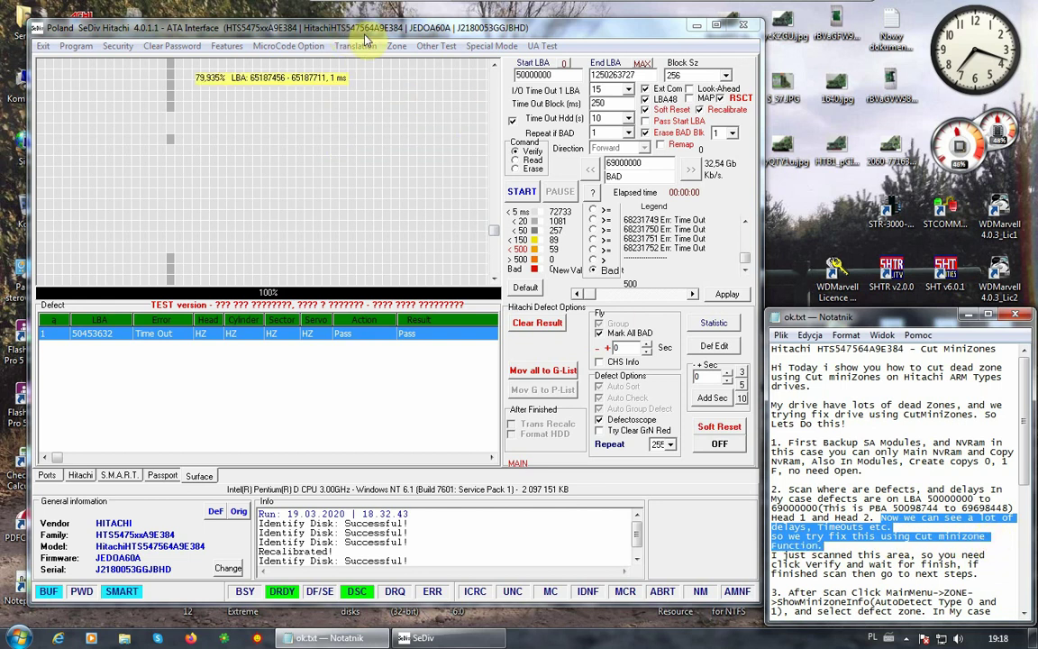
click(396, 46)
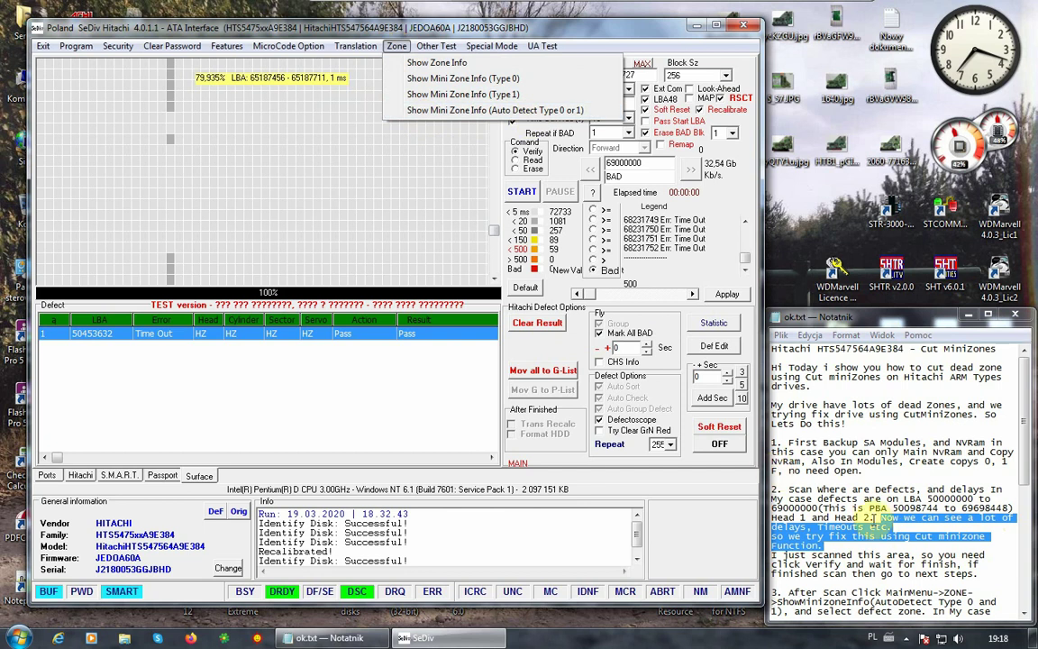
click(869, 556)
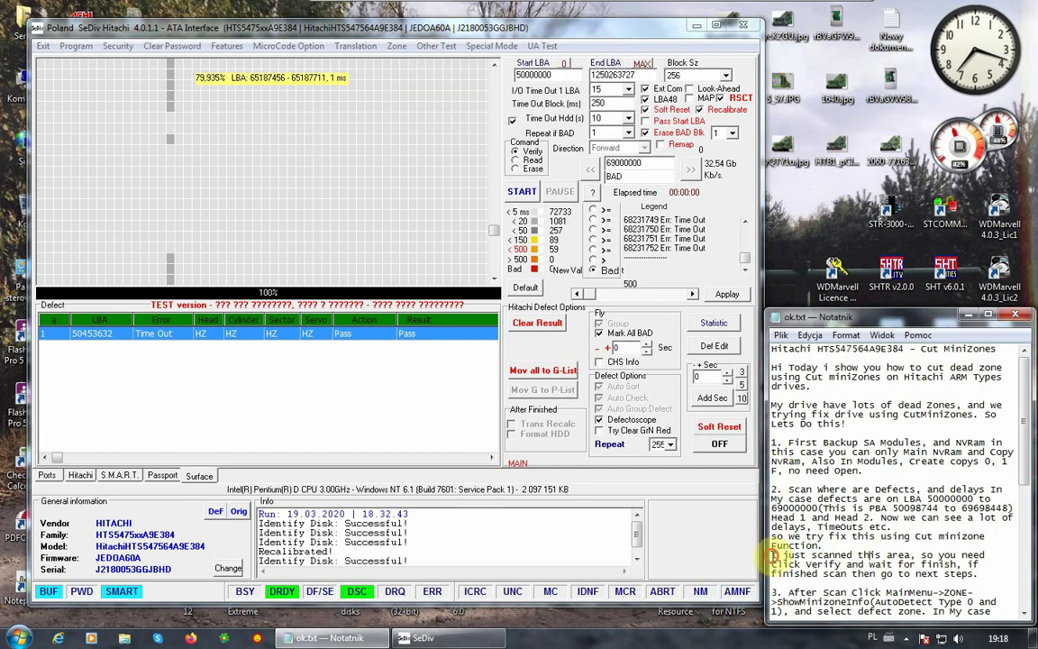
drag(773, 556, 991, 565)
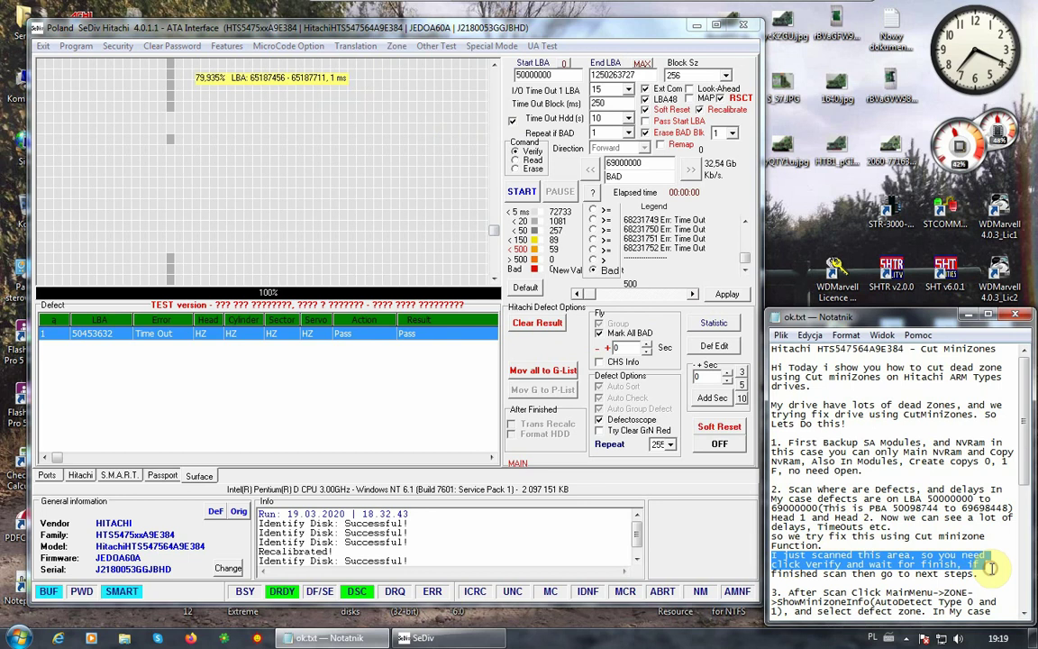
drag(982, 573, 984, 574)
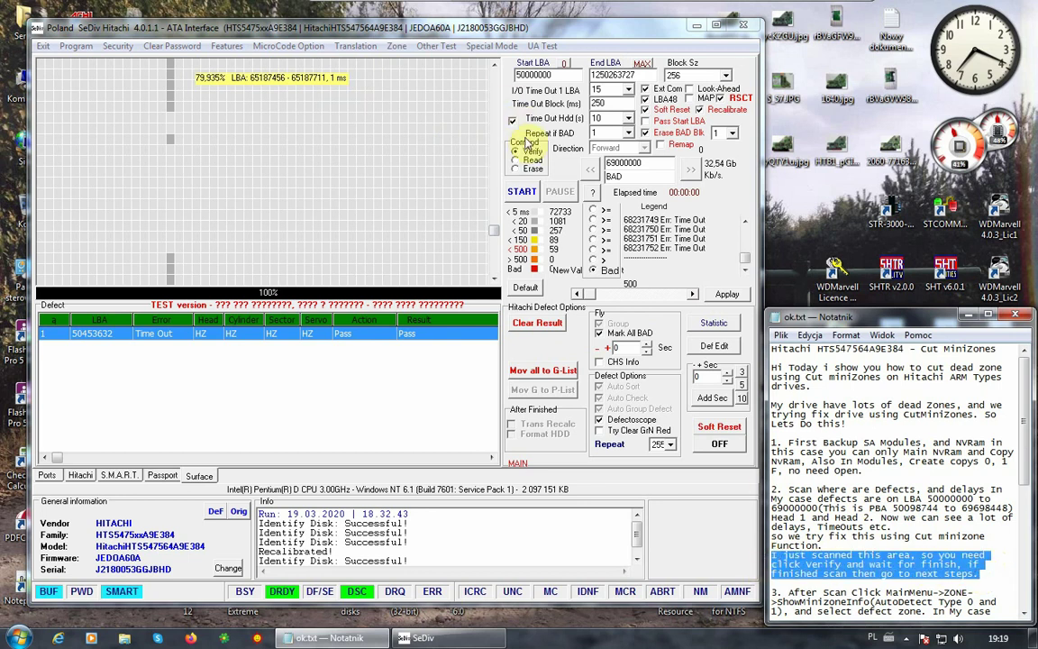
Examine the timeout blocks on the Verify scan's surface map, and read step 3 of the notes on showing minizone info
click(526, 155)
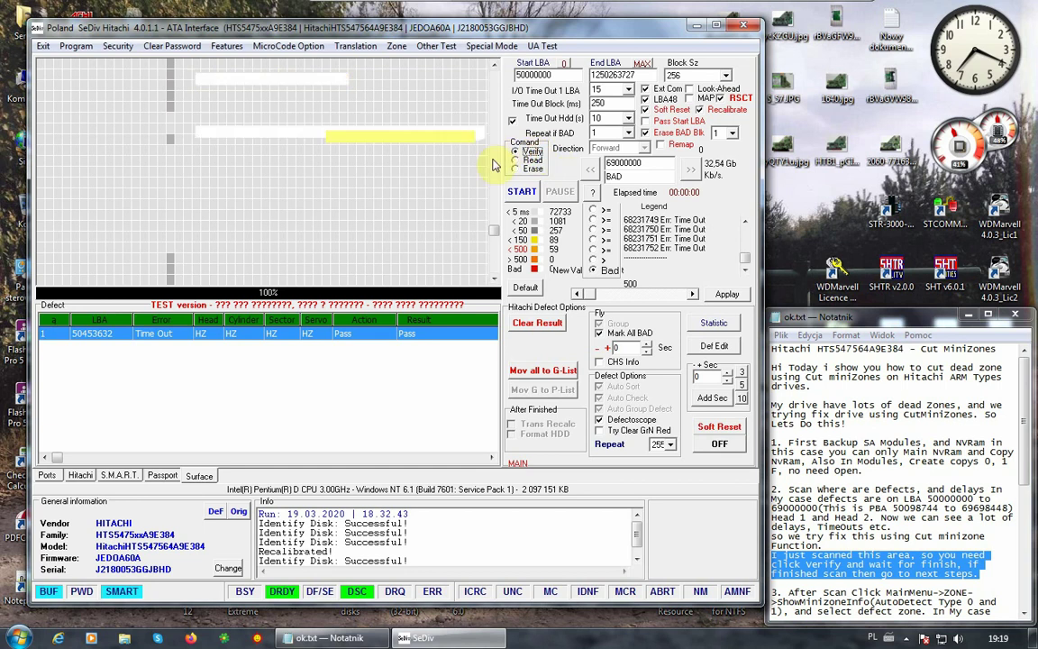
click(645, 133)
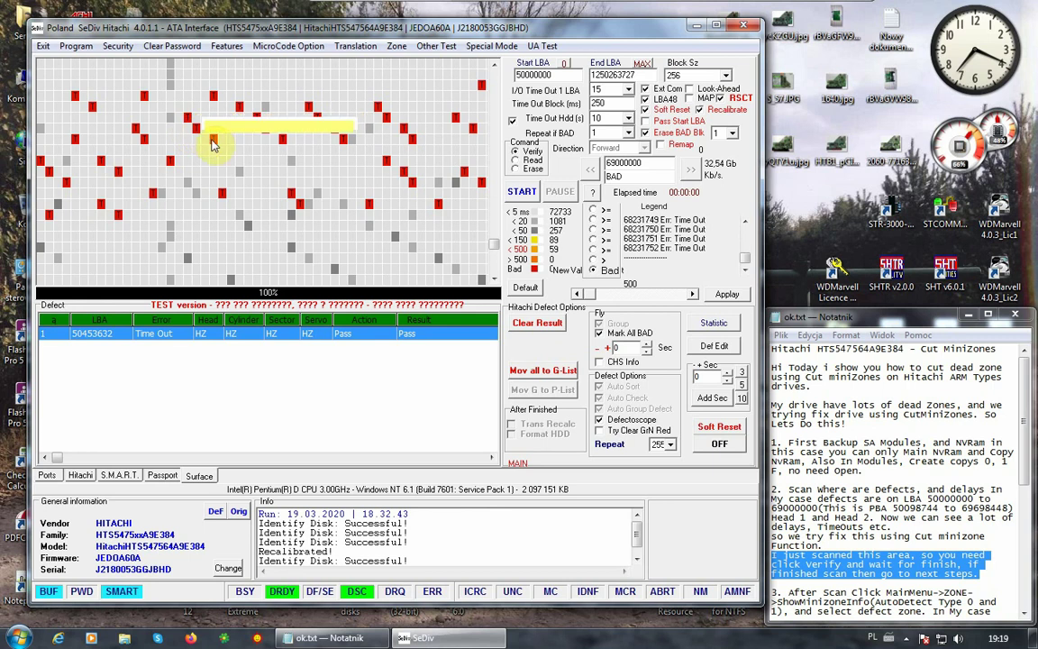
click(895, 547)
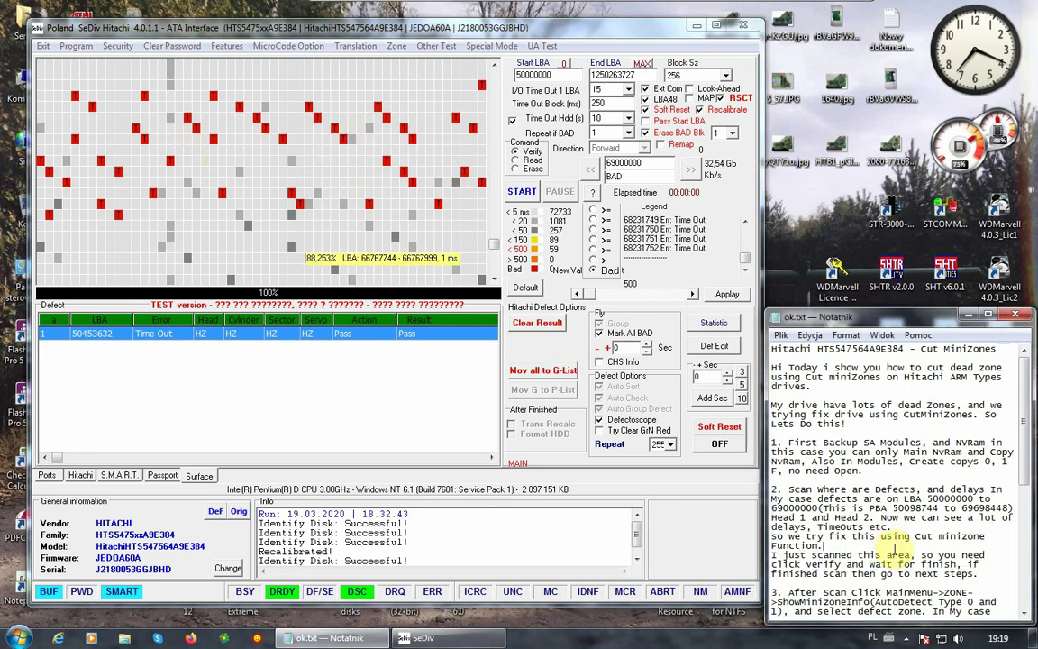
scroll(1027, 614, down, 6)
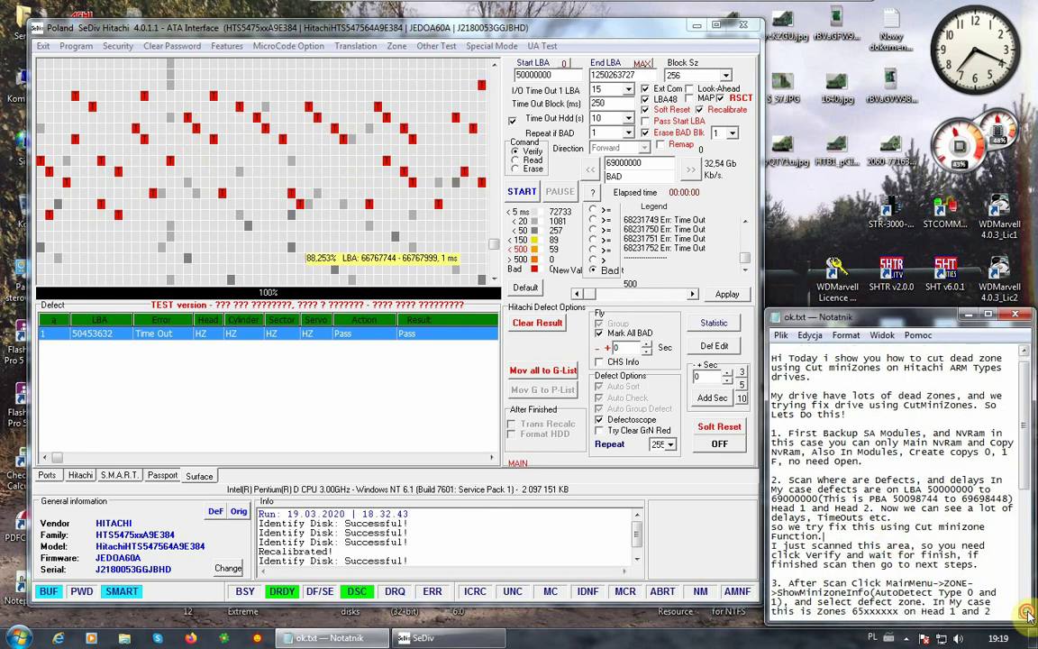
scroll(1027, 614, down, 1)
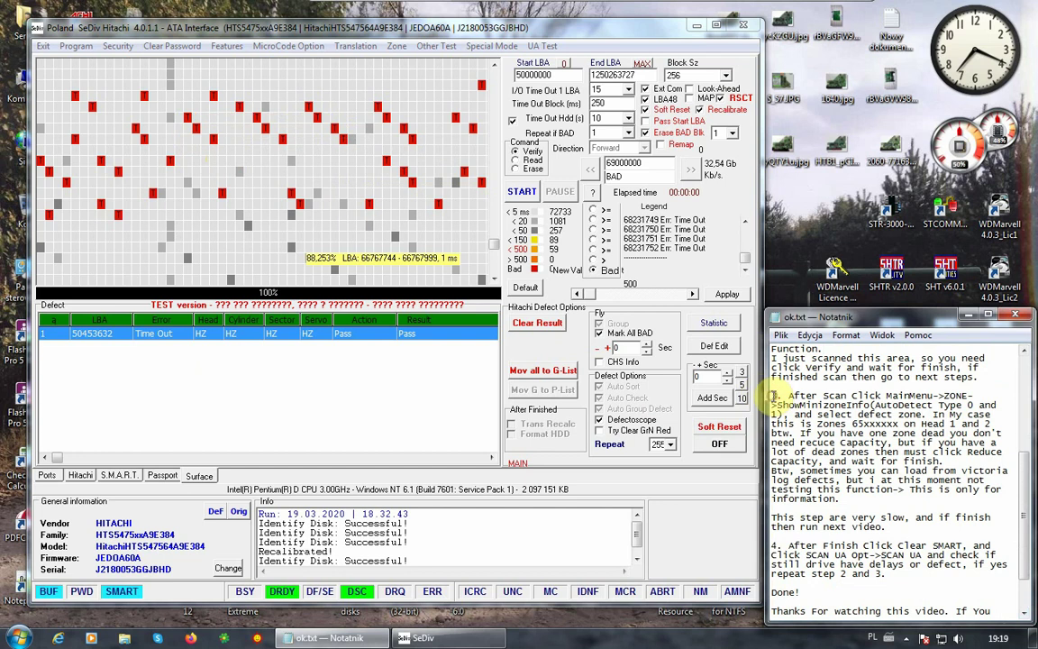
drag(773, 396, 998, 413)
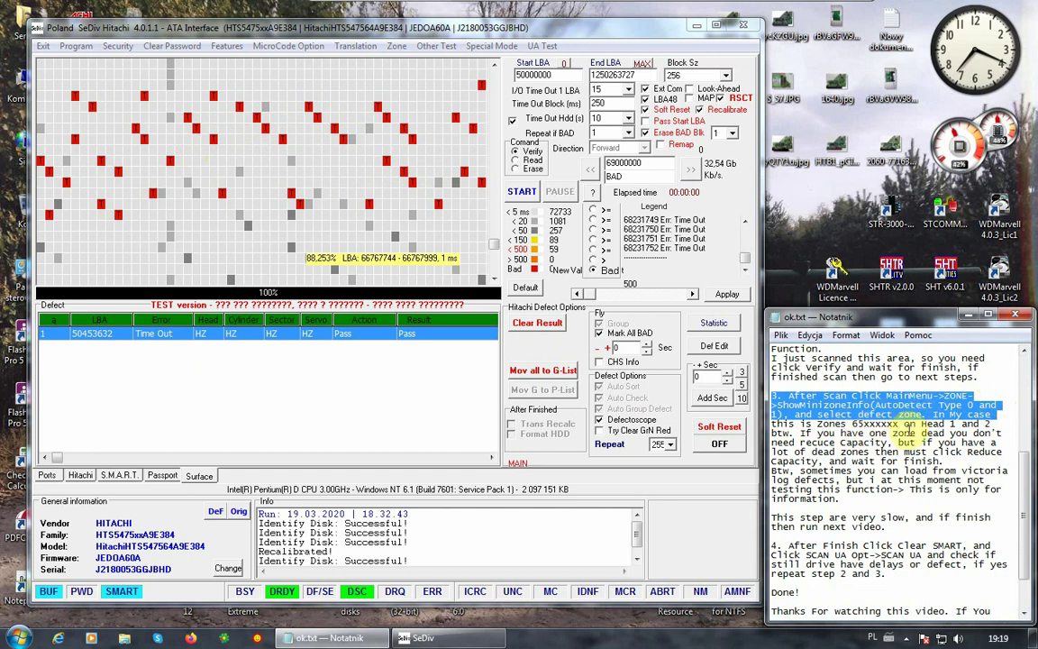
Show the drive's mini zone info with automatic detection of Type 0 or 1
click(80, 475)
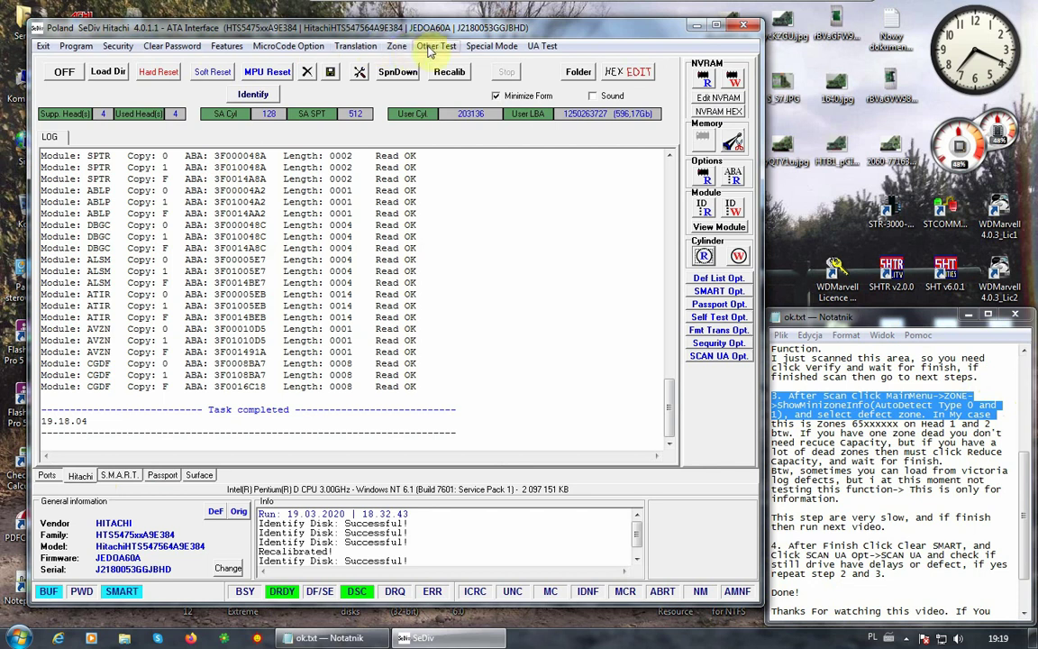
click(400, 47)
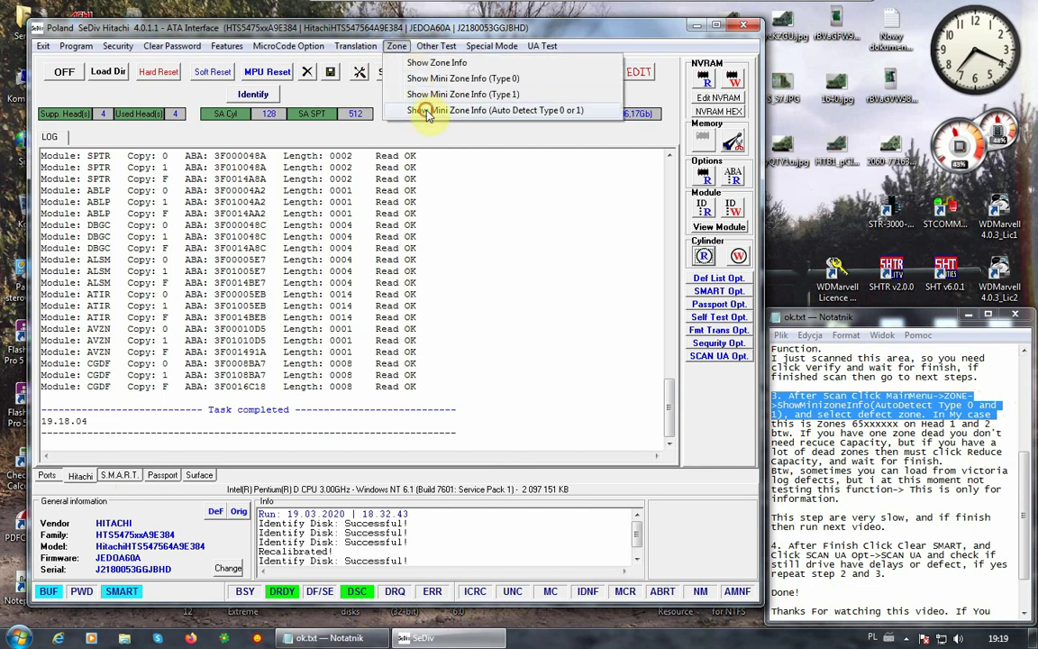
click(423, 110)
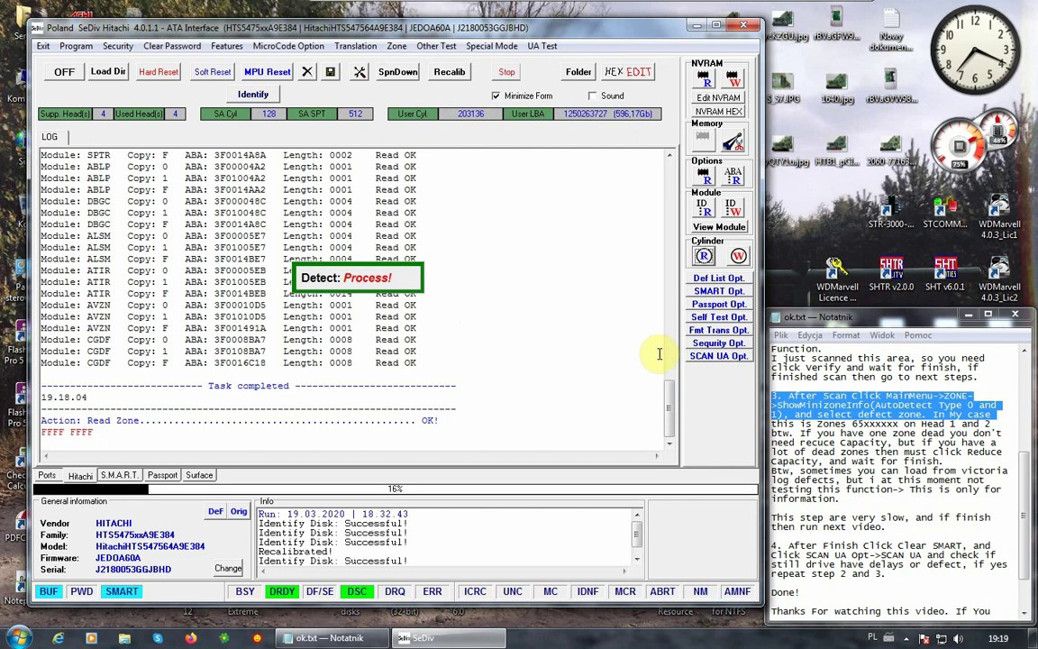
Read the notes on the defective 65xxxxxx zones on heads 1 and 2 and on when to reduce the capacity
double_click(784, 423)
drag(785, 422, 895, 442)
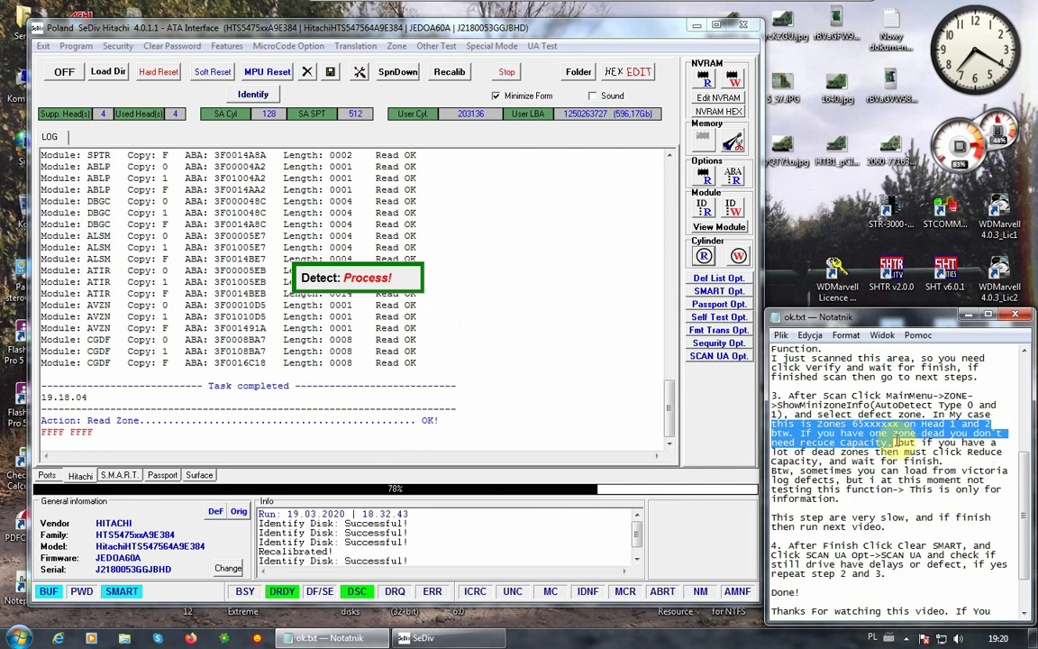
double_click(910, 443)
drag(915, 441, 943, 462)
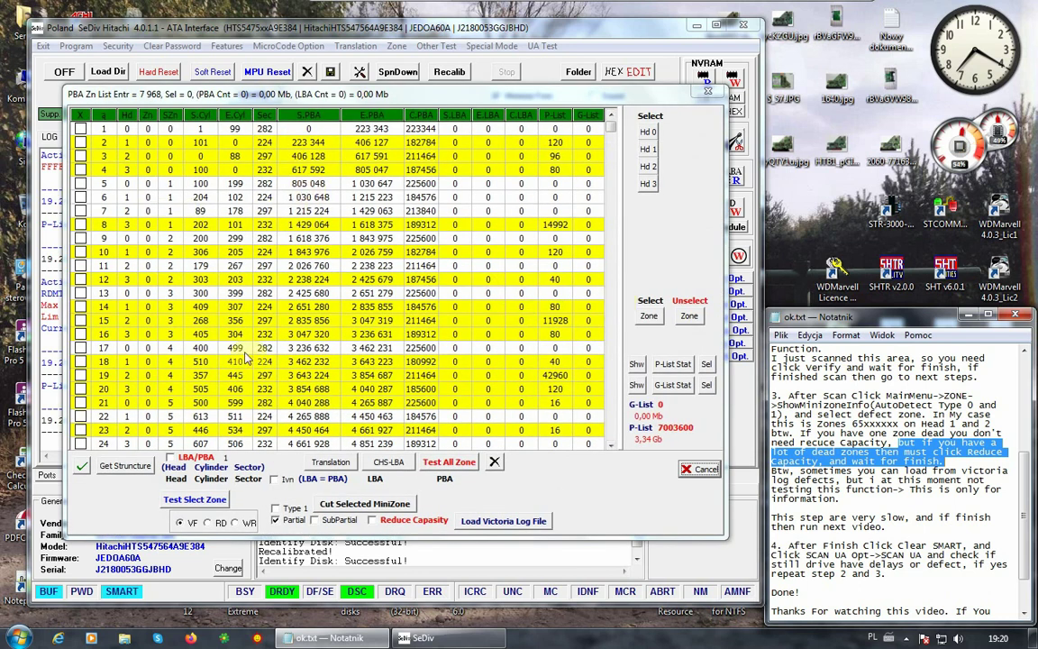
click(375, 523)
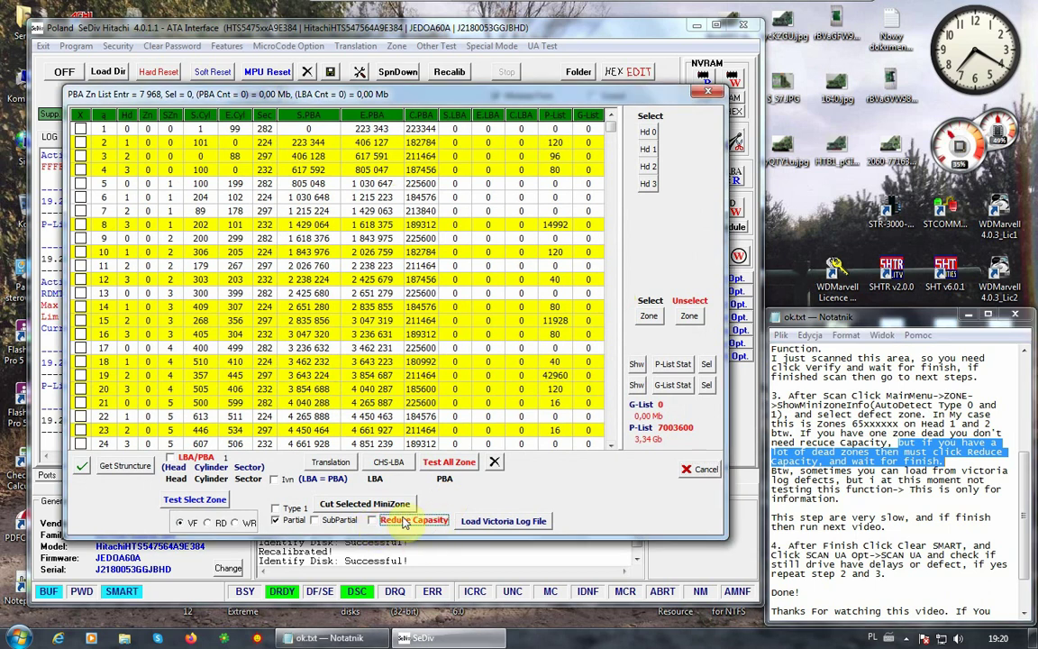
click(277, 511)
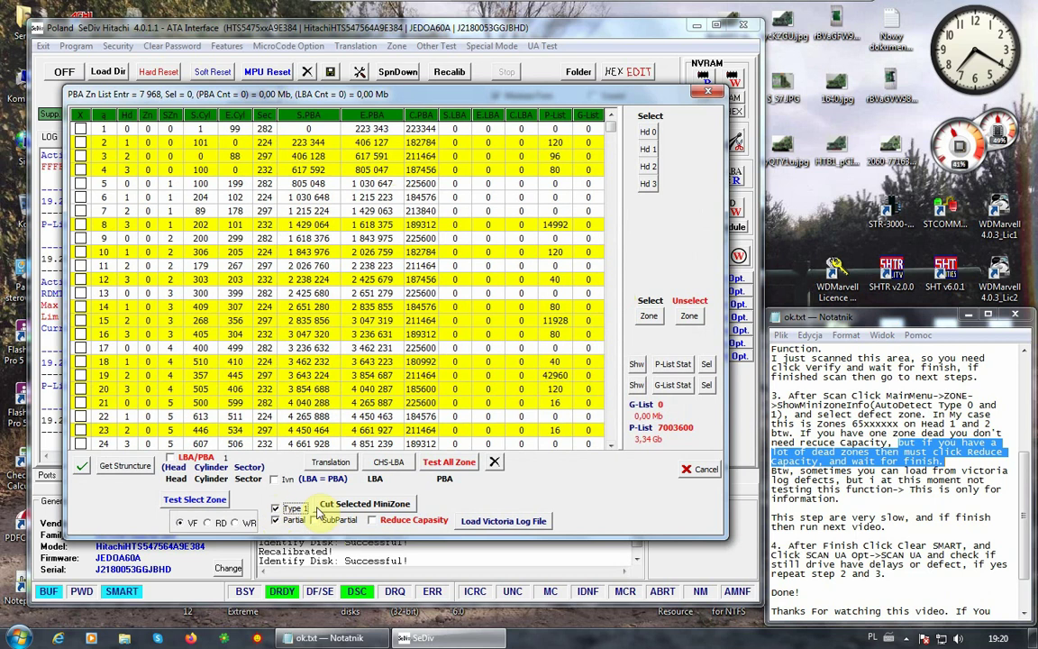
click(834, 396)
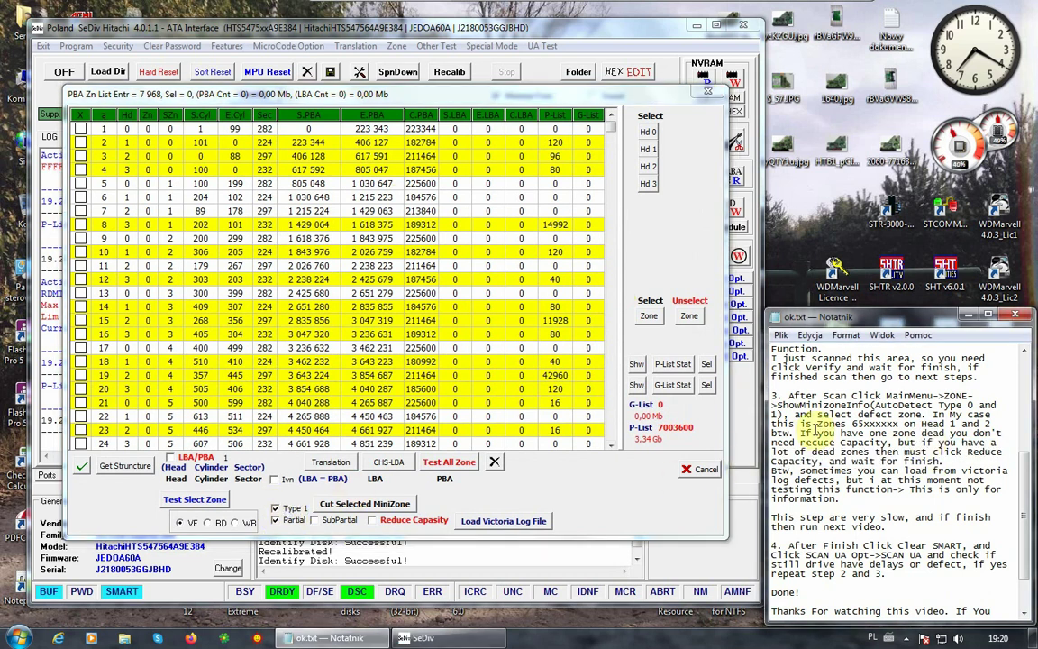
click(297, 512)
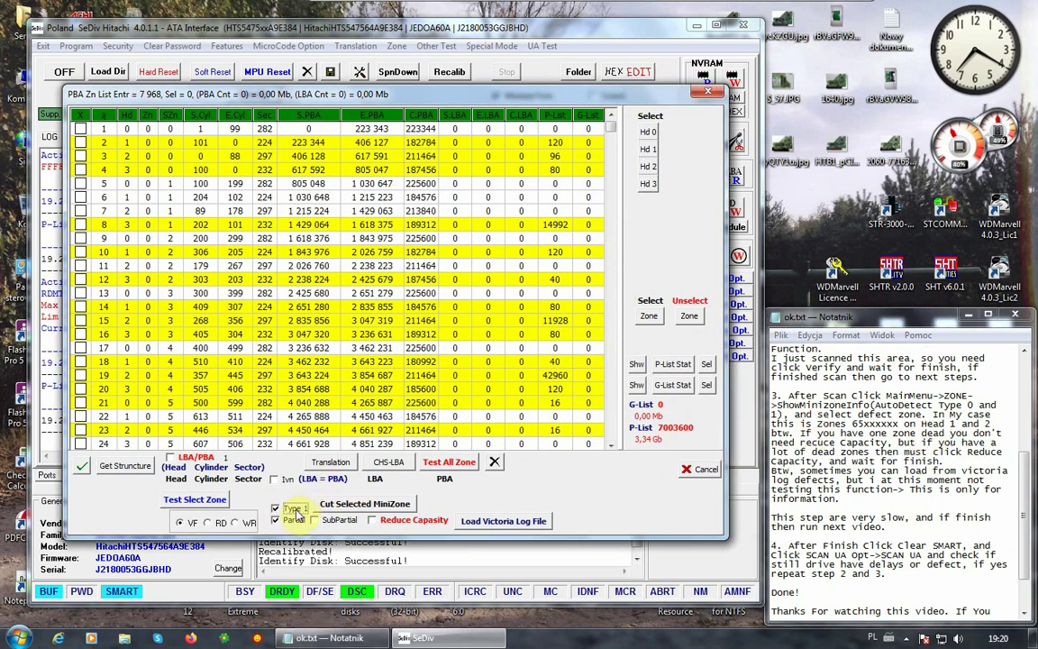
click(401, 521)
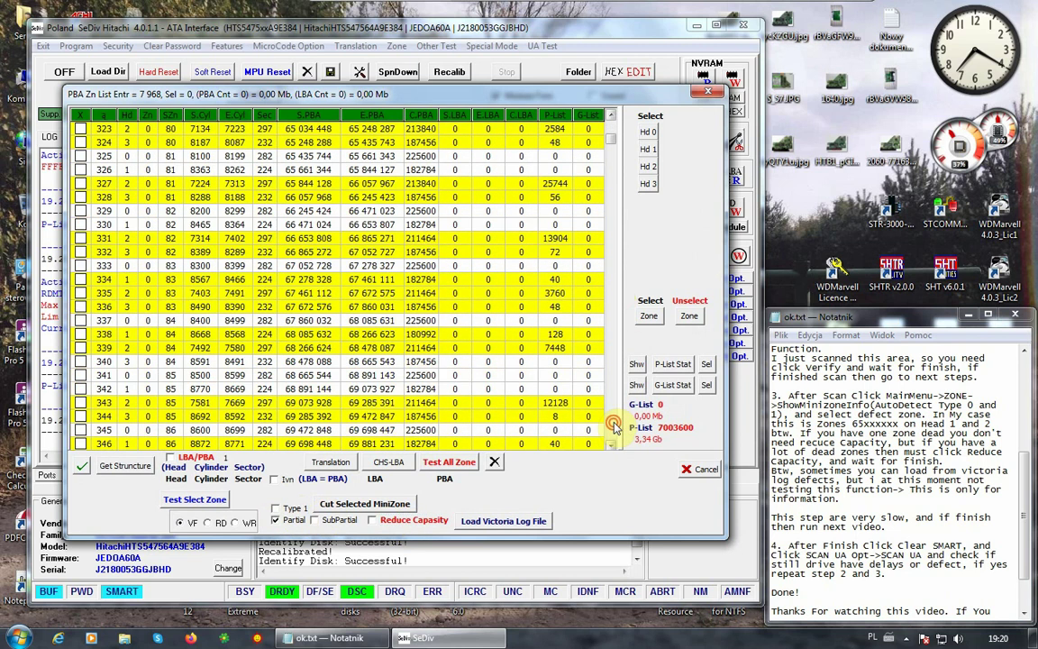
Find the minizones starting around PBA 65 million and mark entries 326 (head 1) and 327 (head 2)
scroll(611, 122, up, 6)
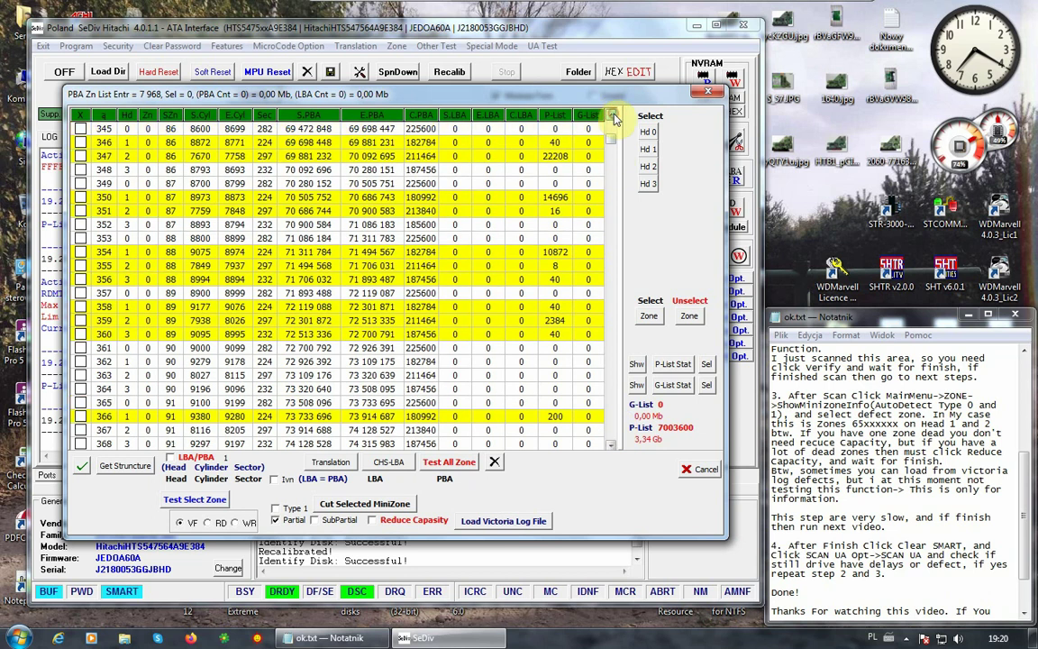
scroll(611, 119, up, 2)
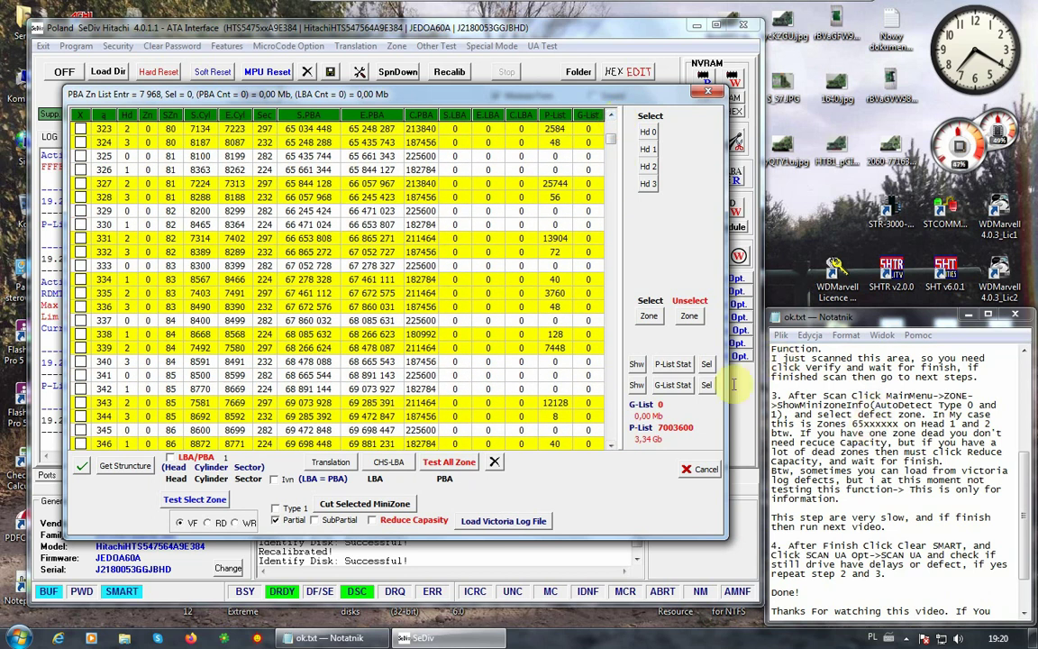
click(81, 188)
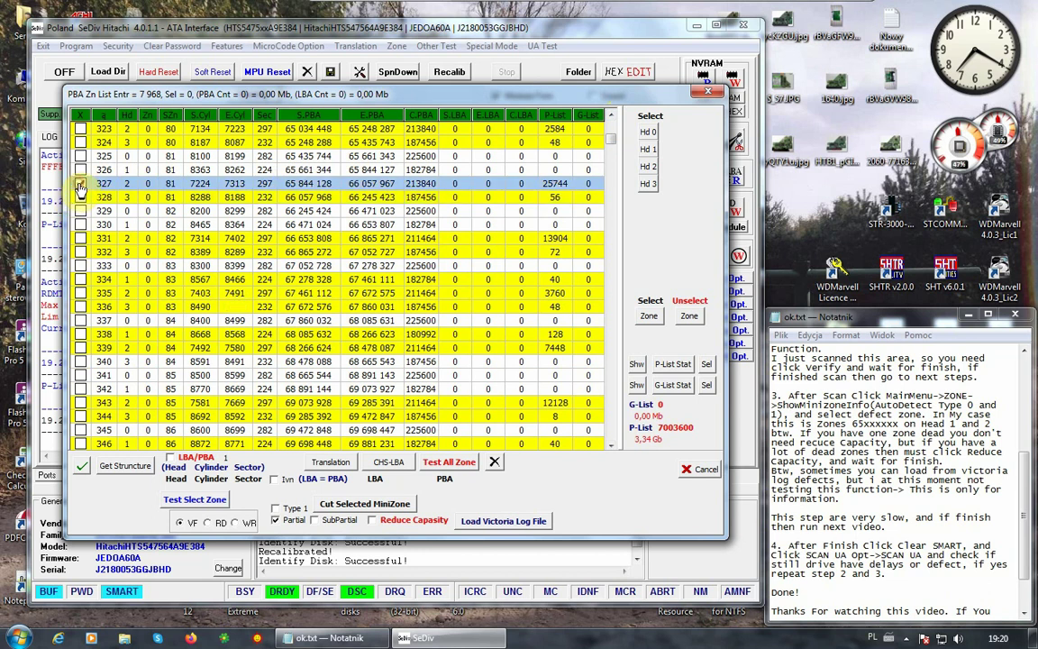
click(80, 170)
click(82, 184)
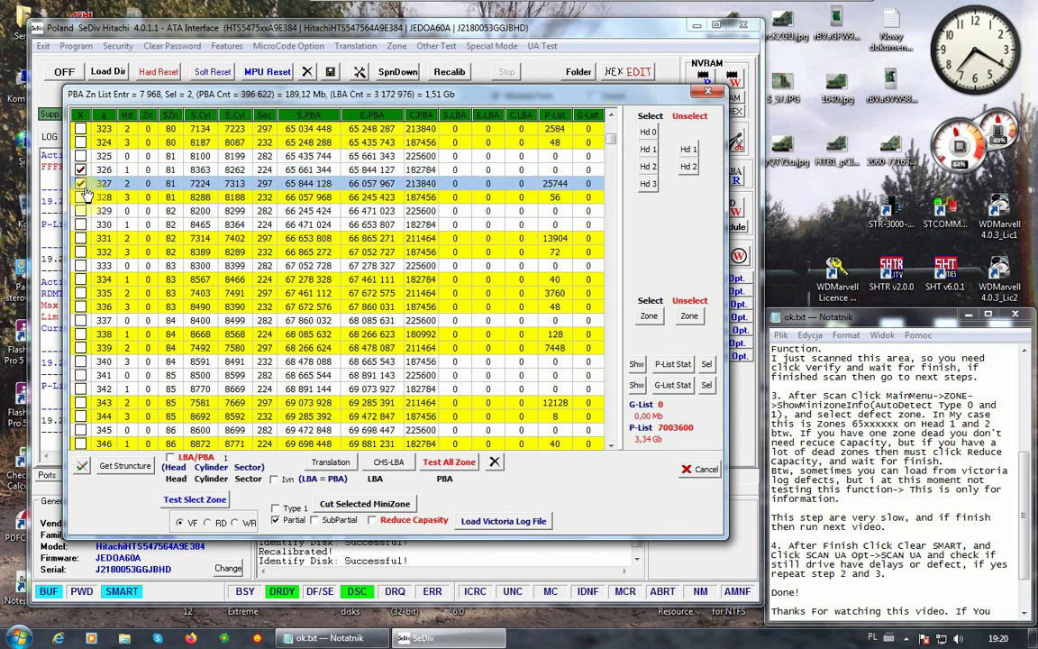
click(83, 210)
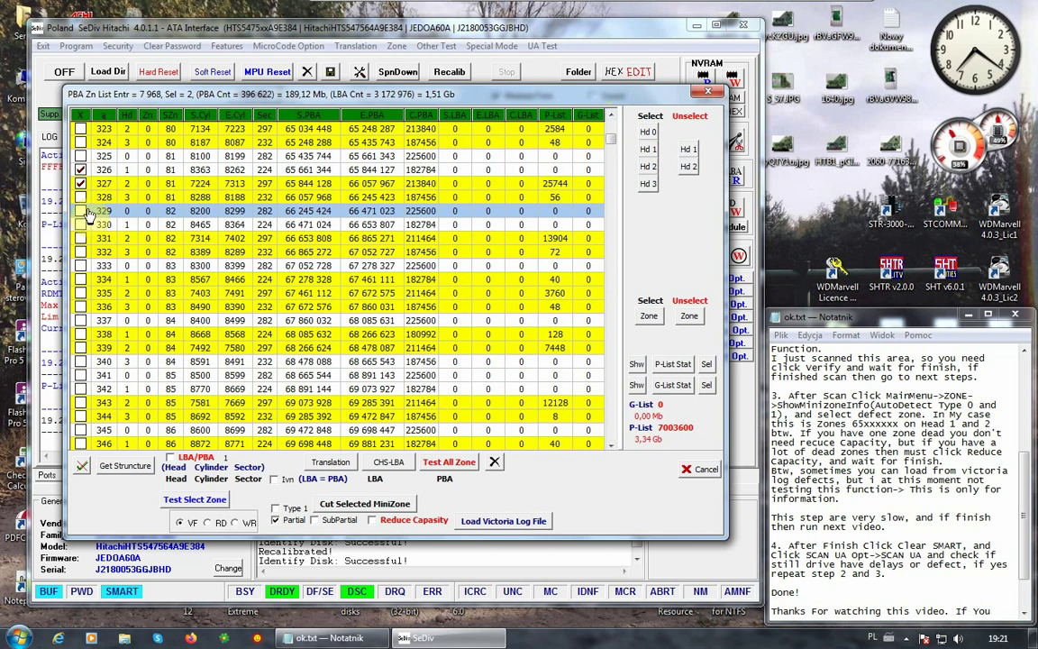
click(87, 224)
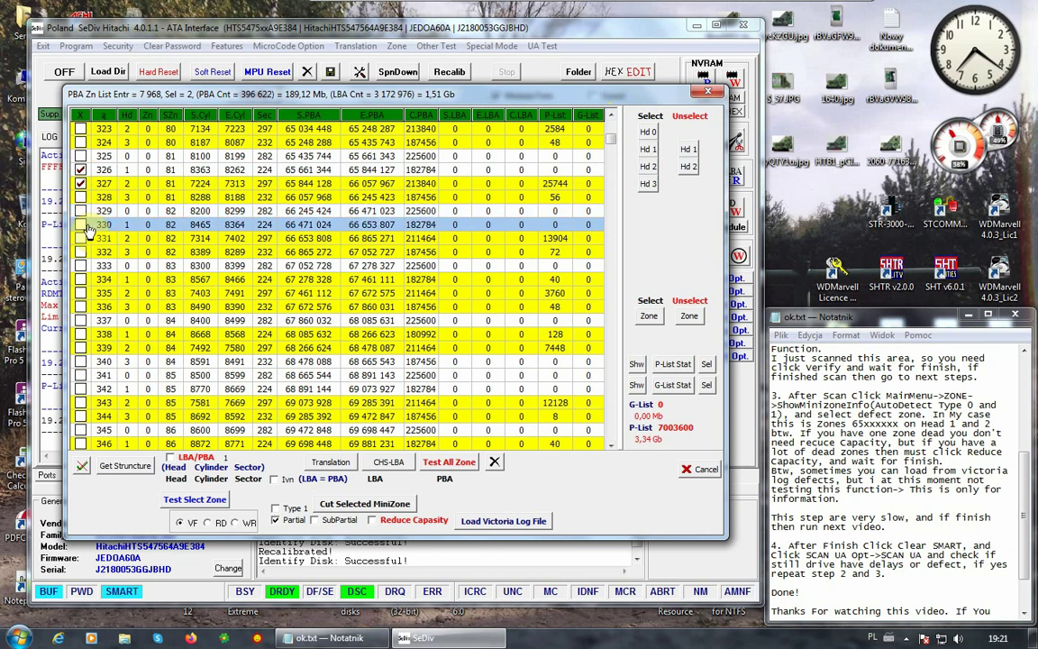
click(82, 171)
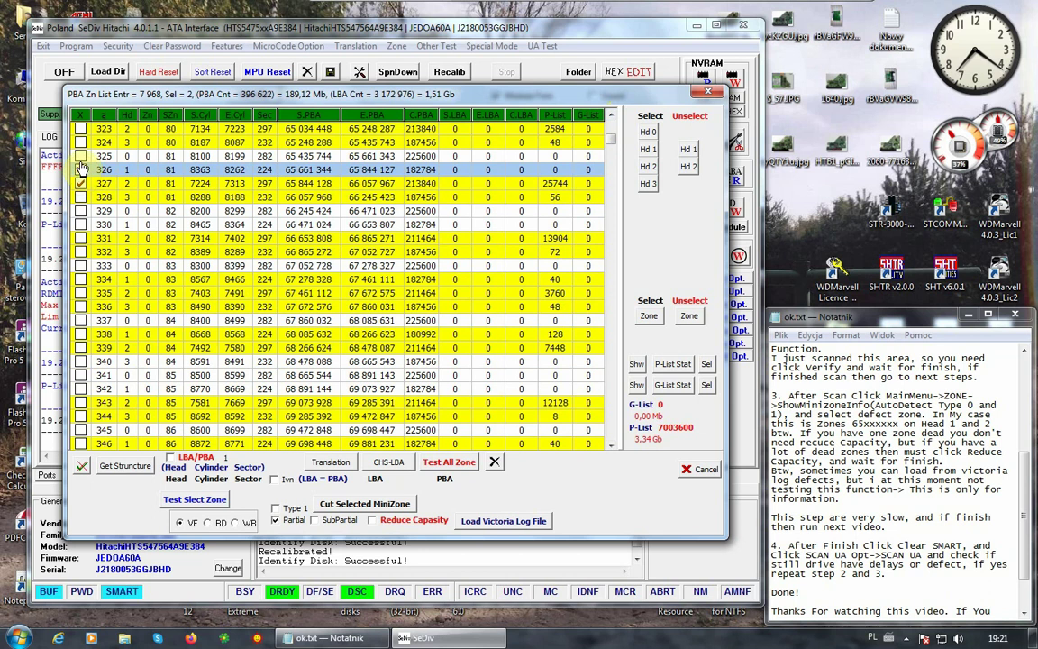
click(82, 171)
Mark minizone entries 322 (head 1) and 323 (head 2) of subzone 80 as well
click(610, 118)
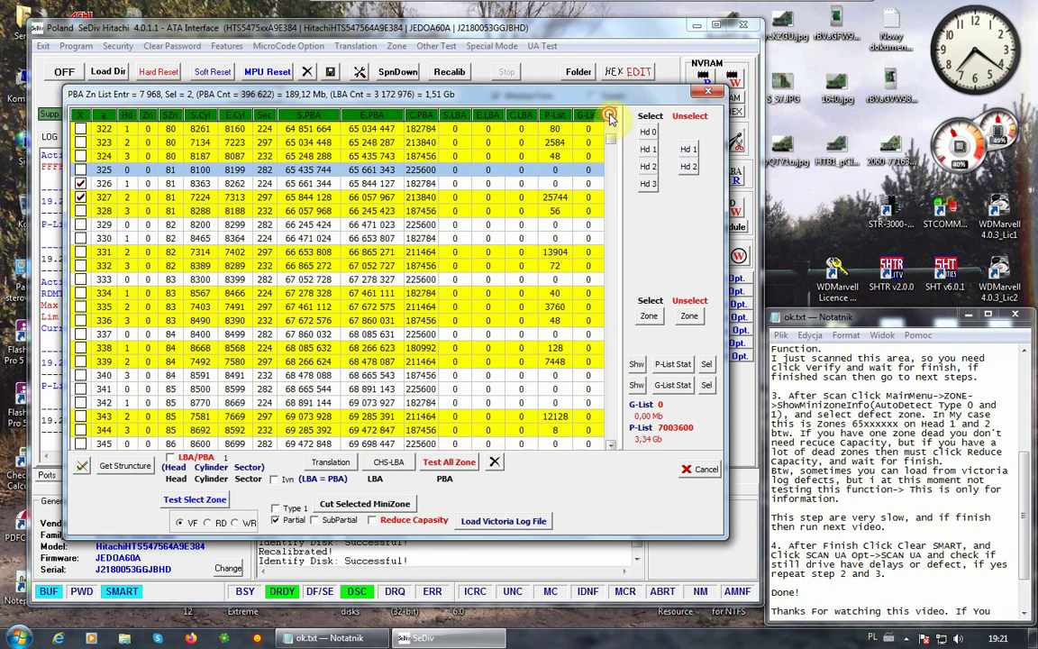
click(610, 118)
click(610, 118)
click(610, 119)
click(610, 118)
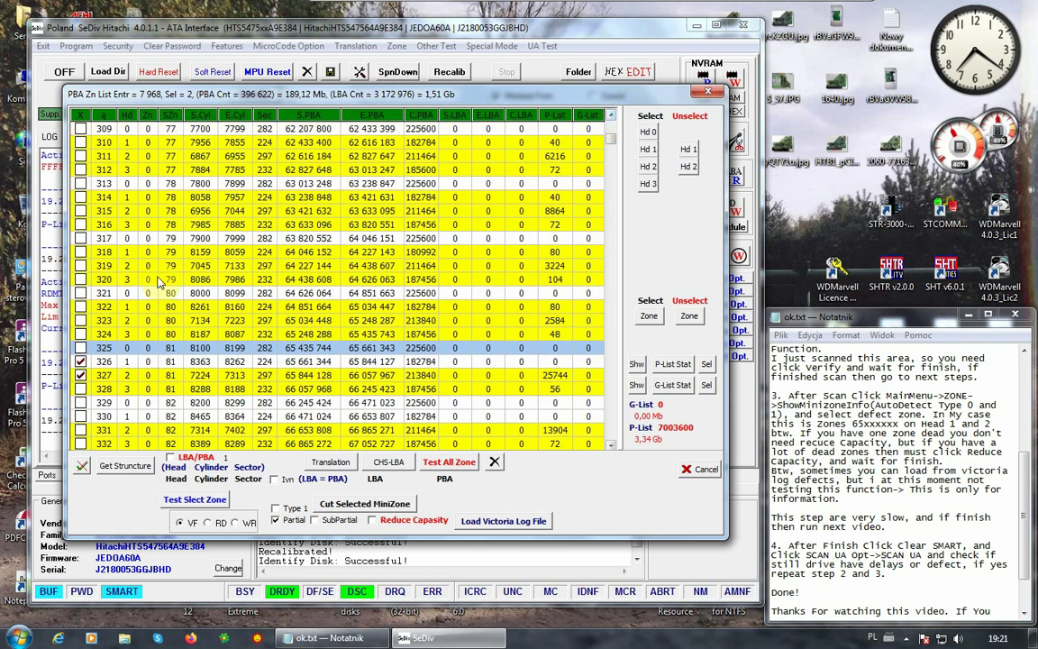
click(126, 335)
click(81, 321)
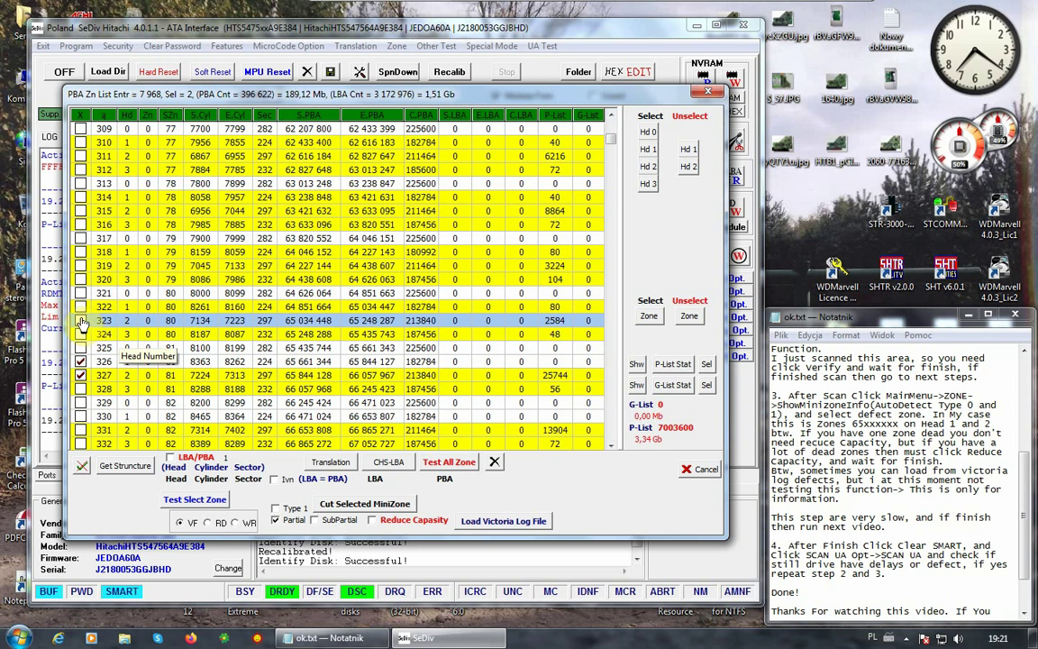
click(81, 306)
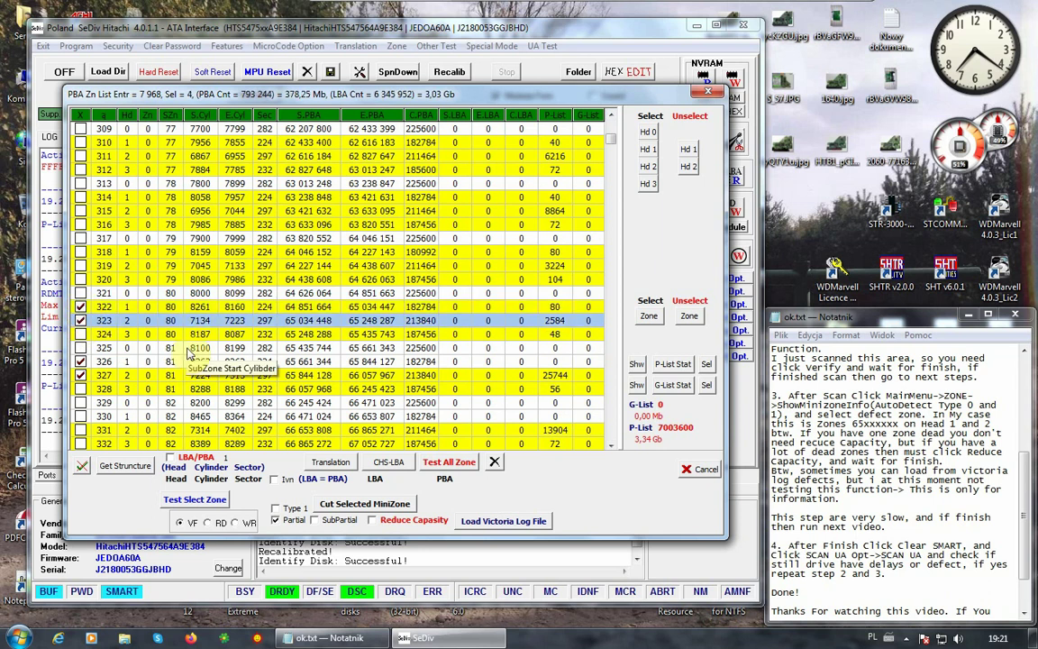
Cut the selected minizones 322, 323, 326 and 327 with the Partial option and without reducing the capacity
click(125, 307)
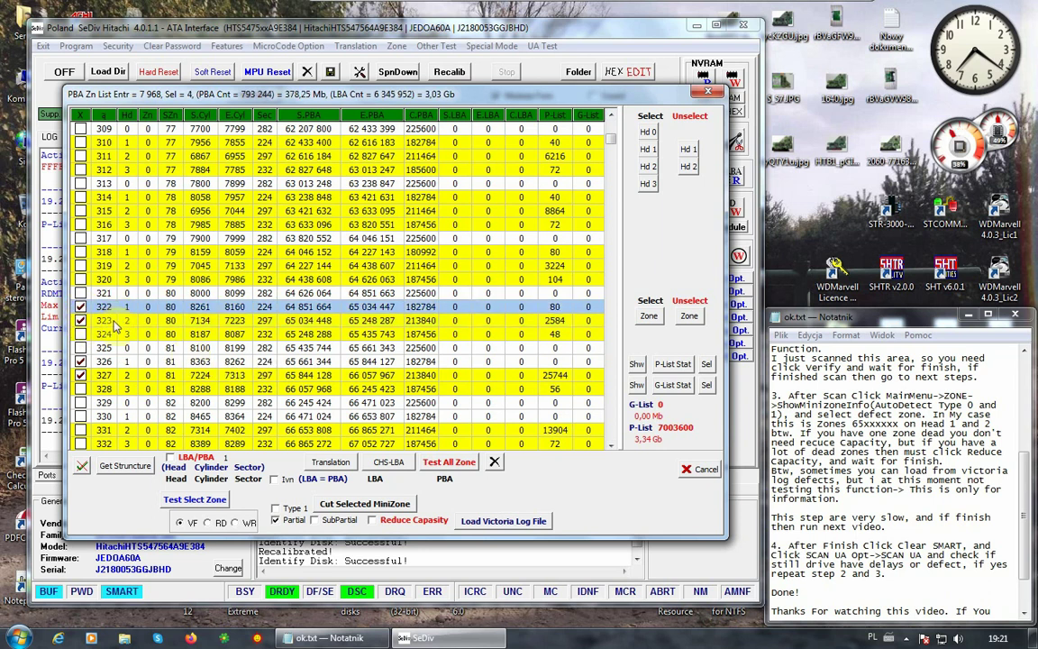
click(79, 375)
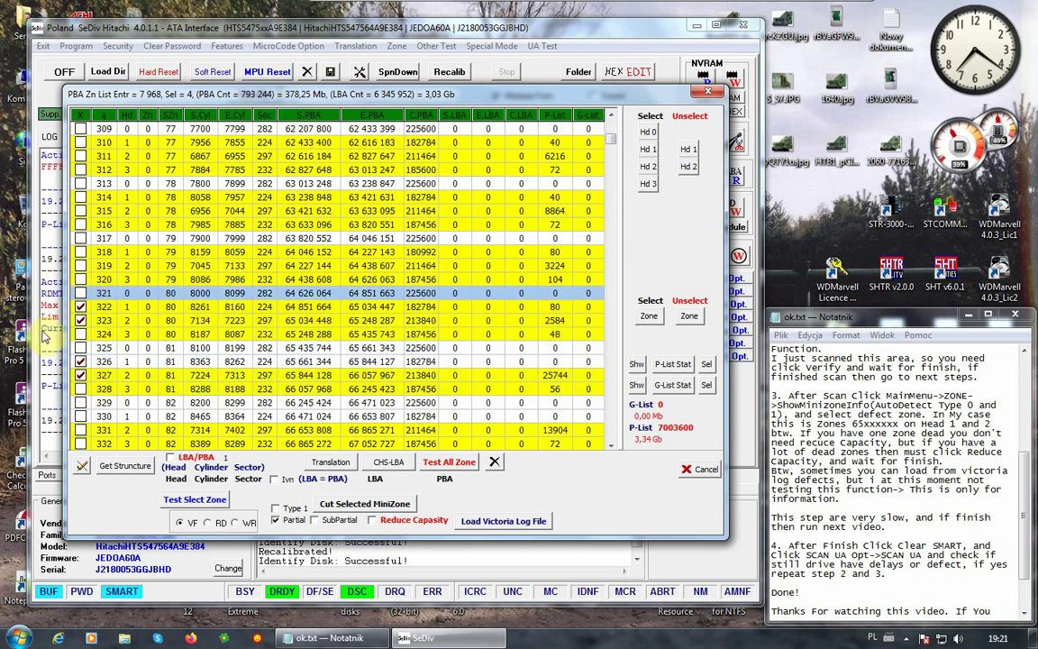
click(184, 402)
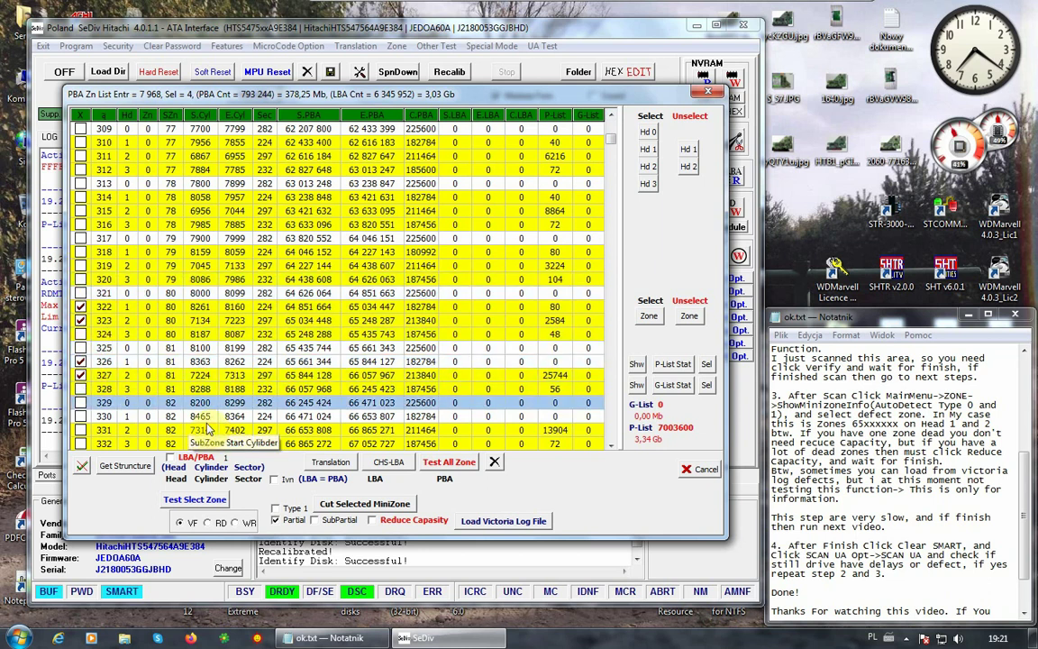
click(369, 506)
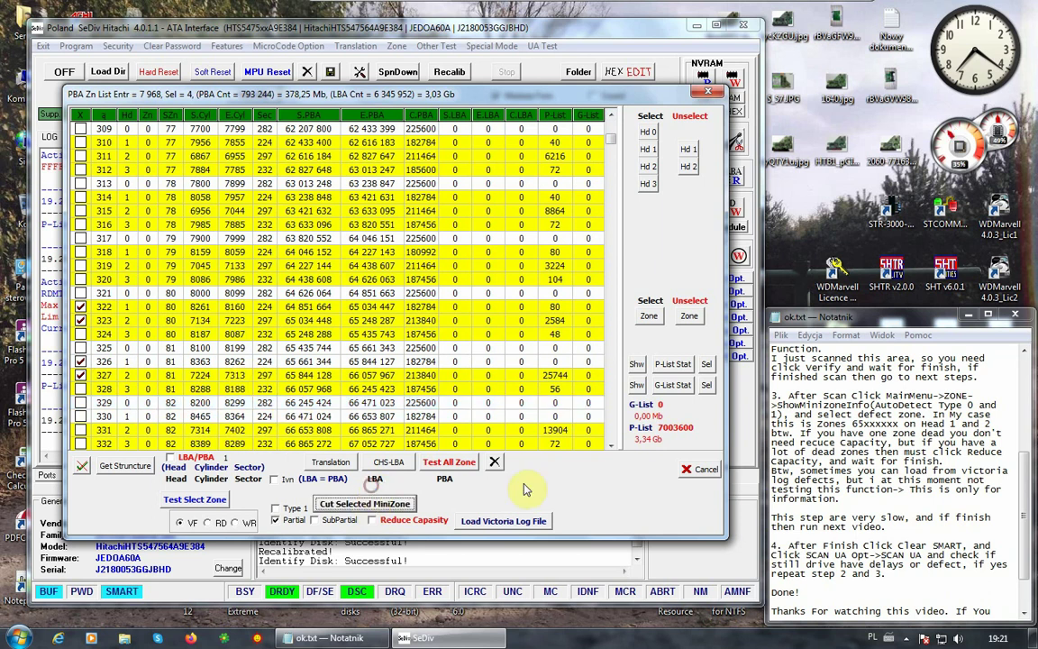
In step 3 of the notes, replace "one" with "some" before "zone dead" and highlight that sentence
click(910, 429)
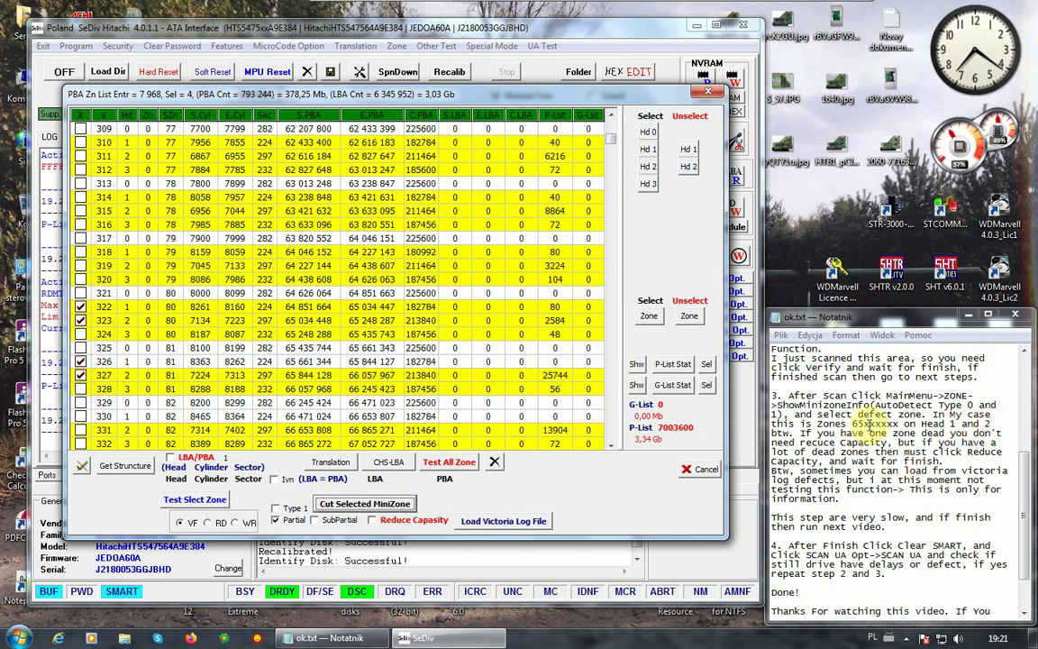
click(874, 436)
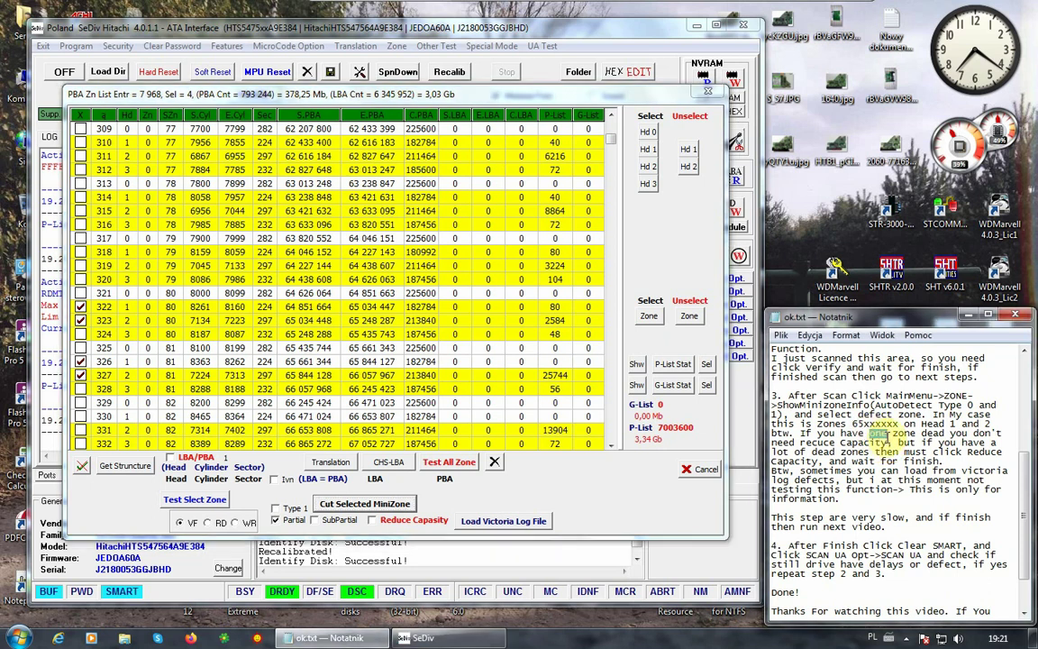
text(some)
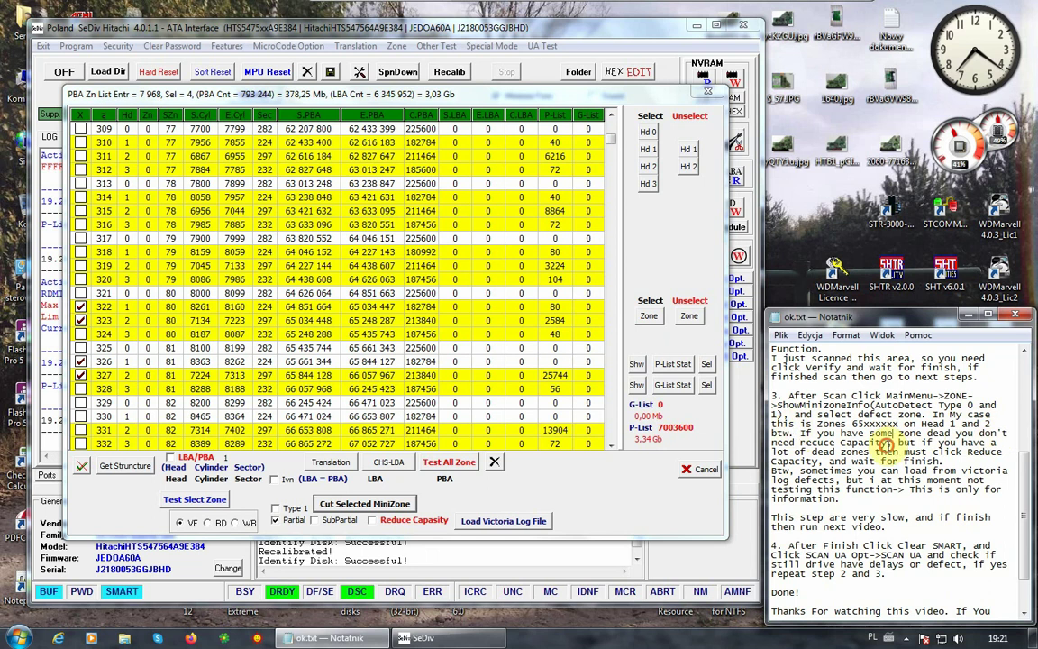
drag(889, 443, 771, 434)
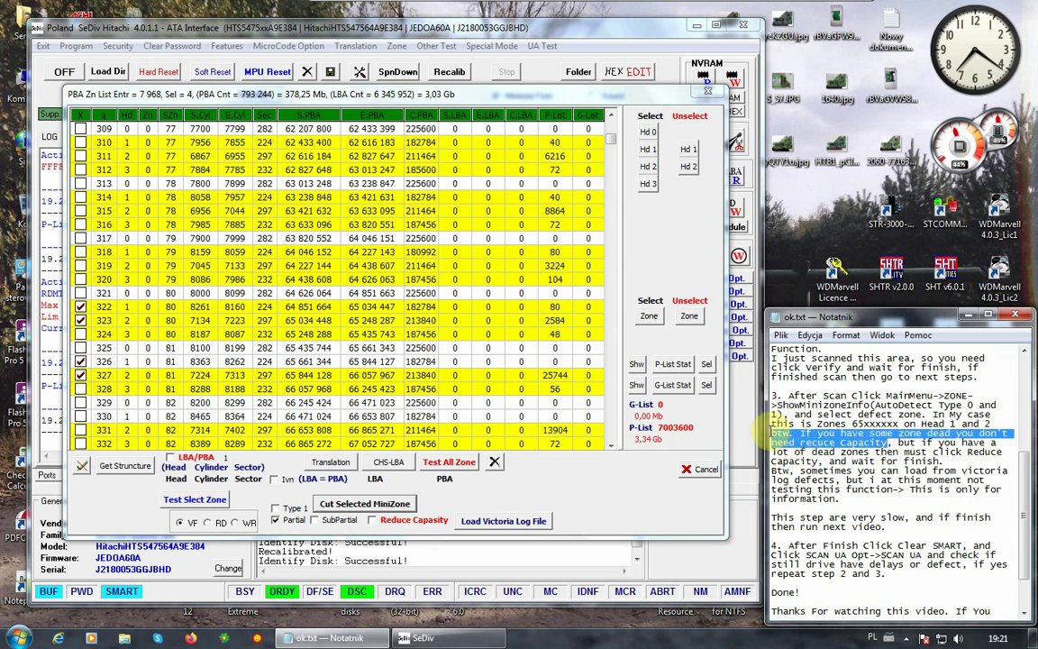
Highlight the step 3 notes on reducing capacity for many dead zones, and switch Reduce Capacity on and off again
click(401, 523)
click(399, 521)
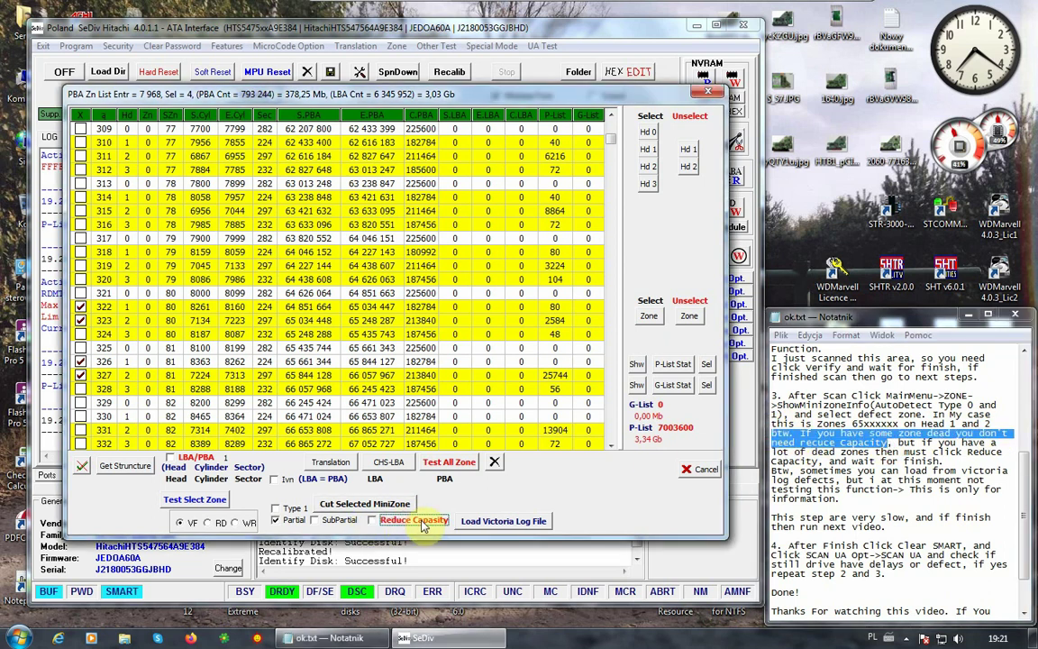
click(906, 441)
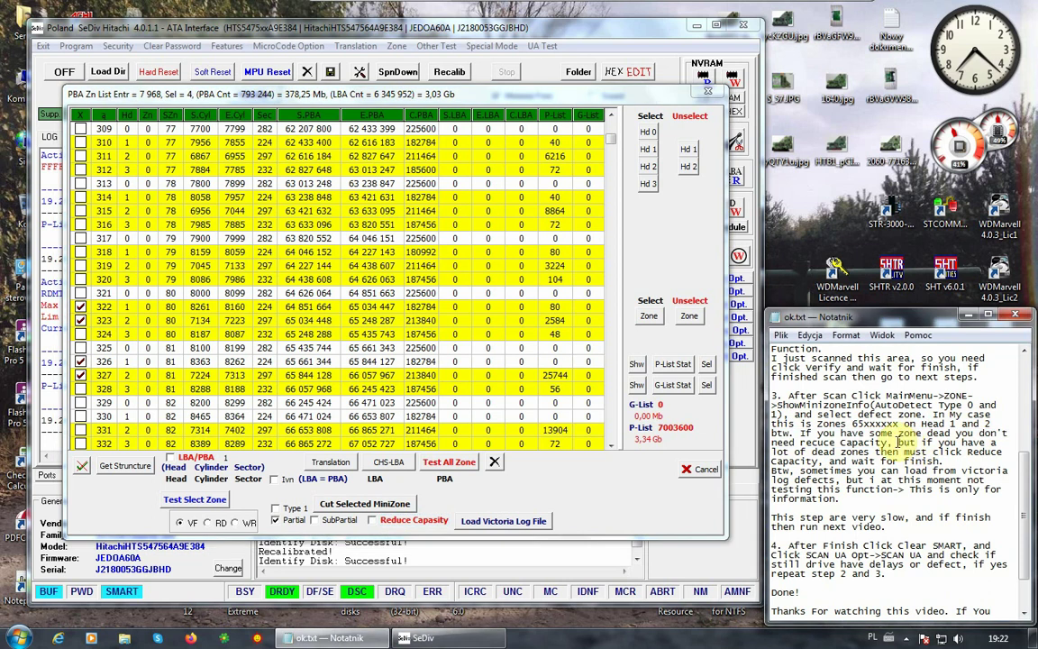
drag(898, 442, 1006, 453)
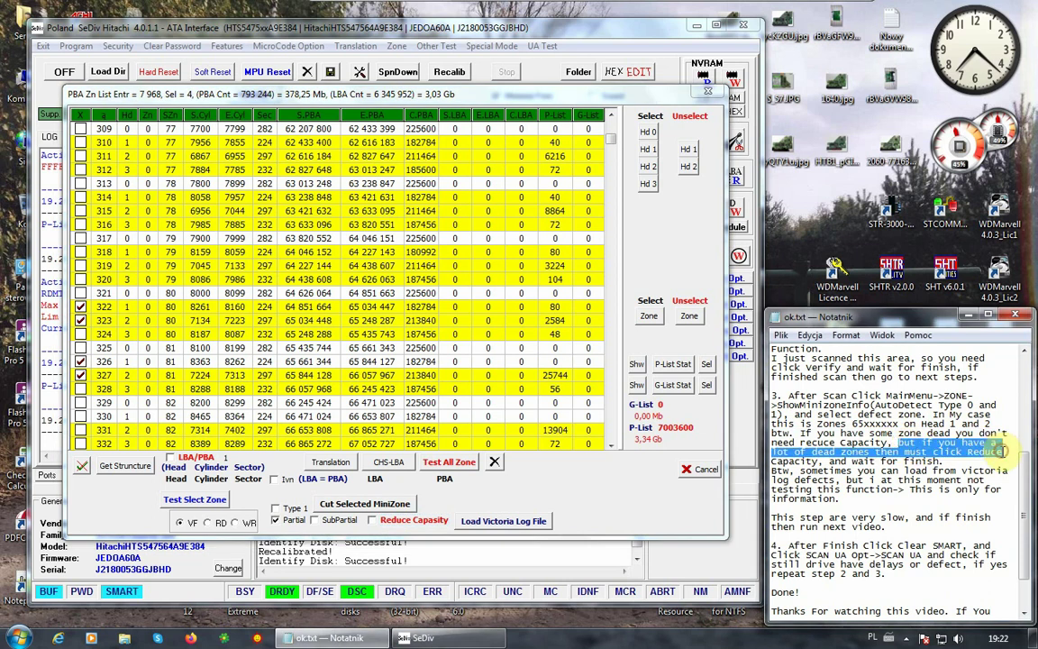
drag(943, 462, 771, 462)
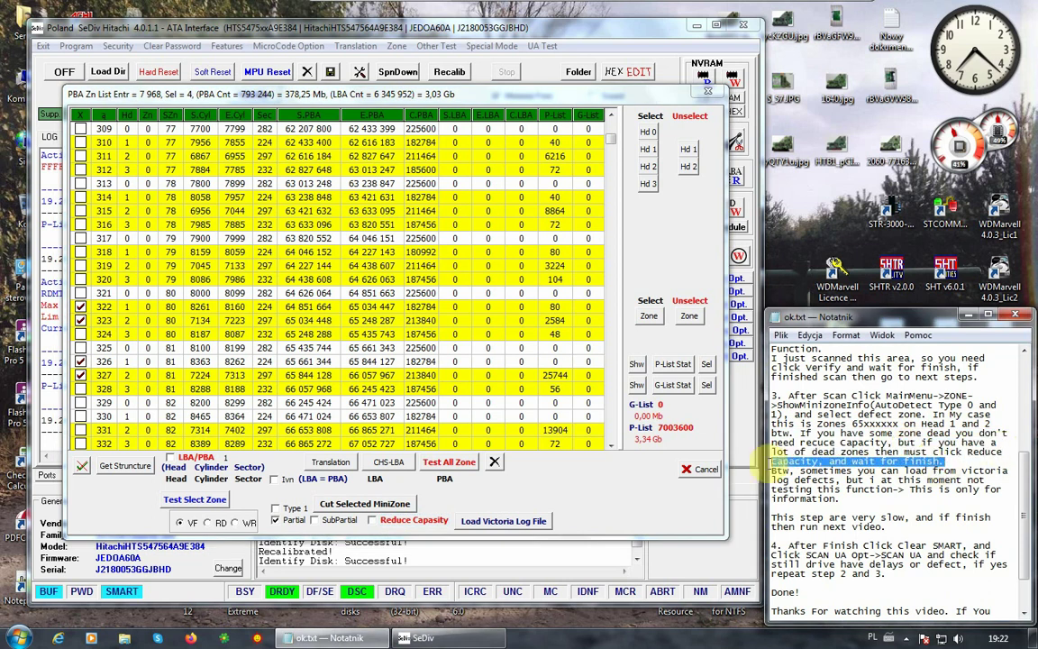
click(373, 523)
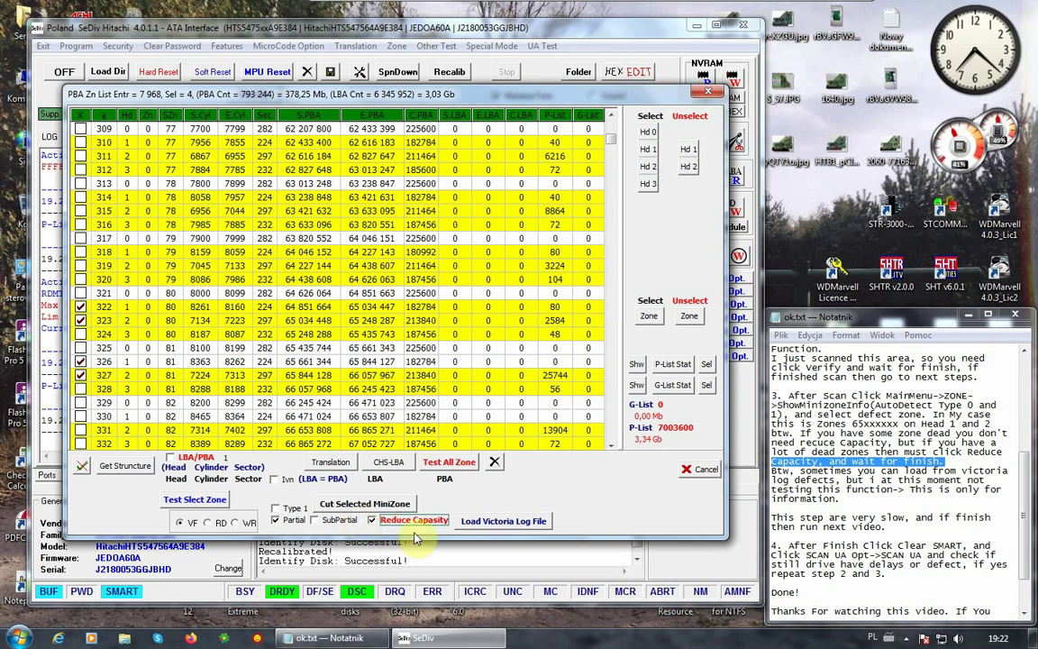
click(371, 522)
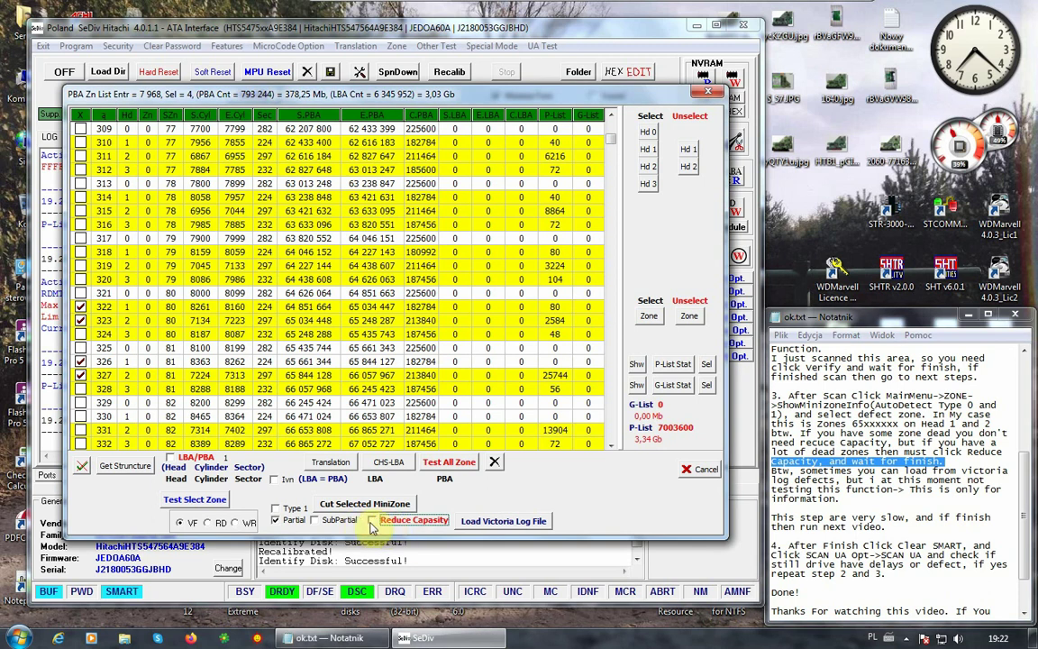
click(350, 507)
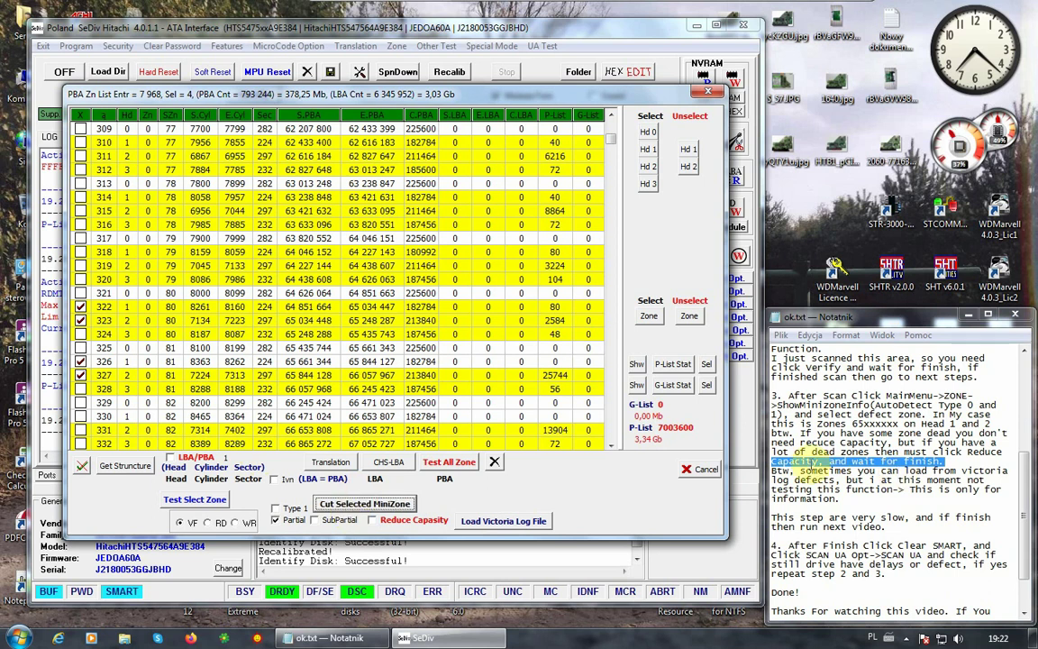
Highlight the note about loading defects from a Victoria log and try the Victoria log file loading function
drag(773, 470, 1007, 470)
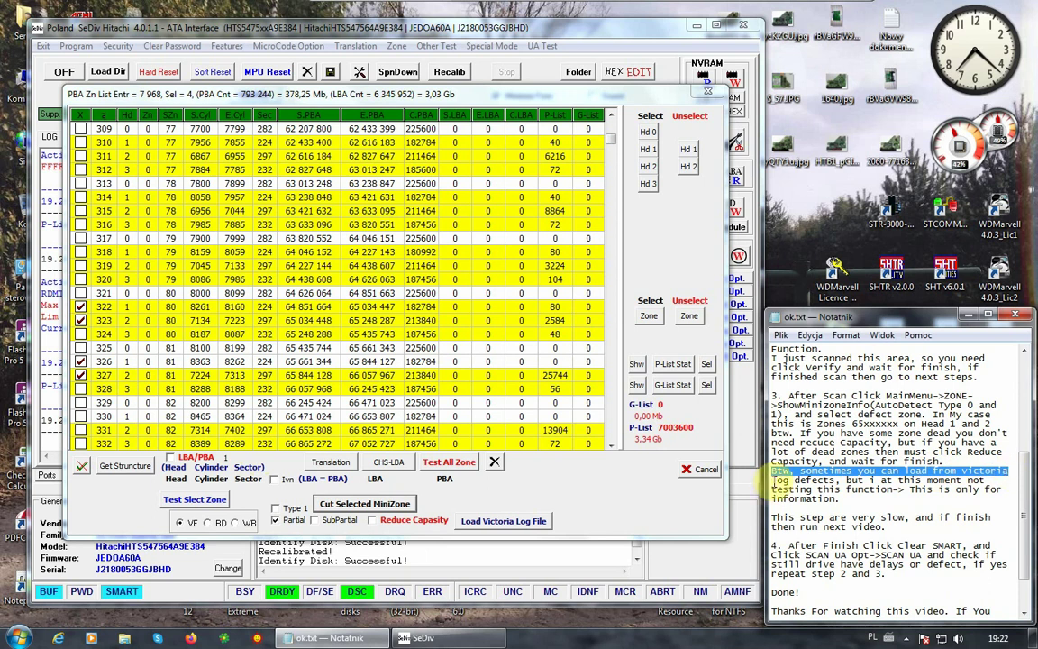
drag(773, 480, 1005, 500)
click(474, 521)
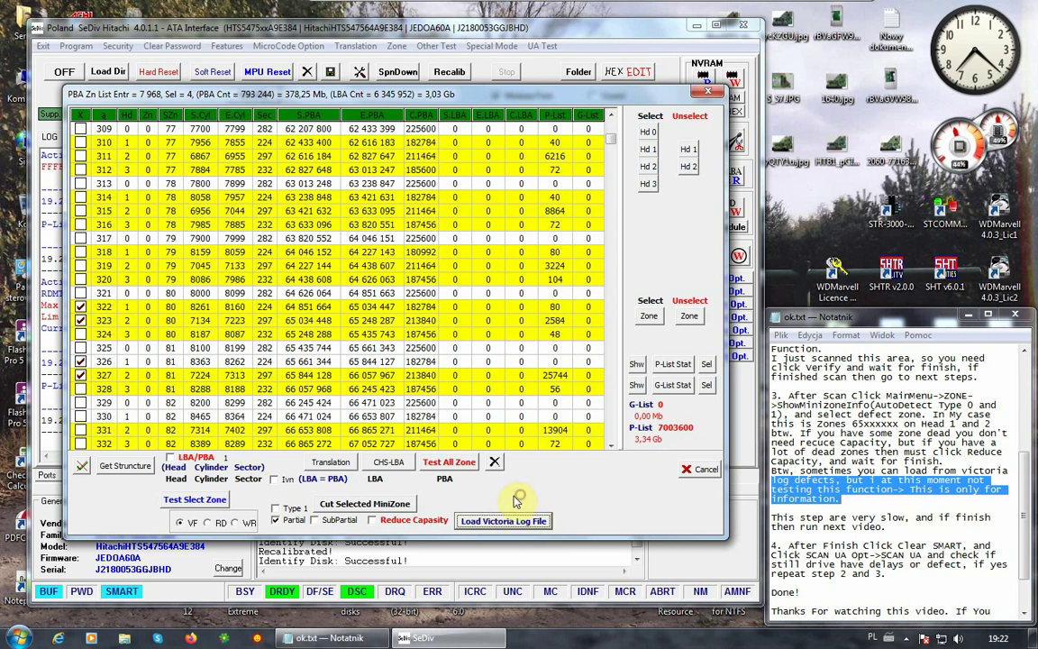
Start cutting minizones 322, 323, 326 and 327 with Partial on and Reduce Capacity off, and highlight the note on this step's slowness
click(119, 375)
drag(123, 359, 106, 309)
click(365, 503)
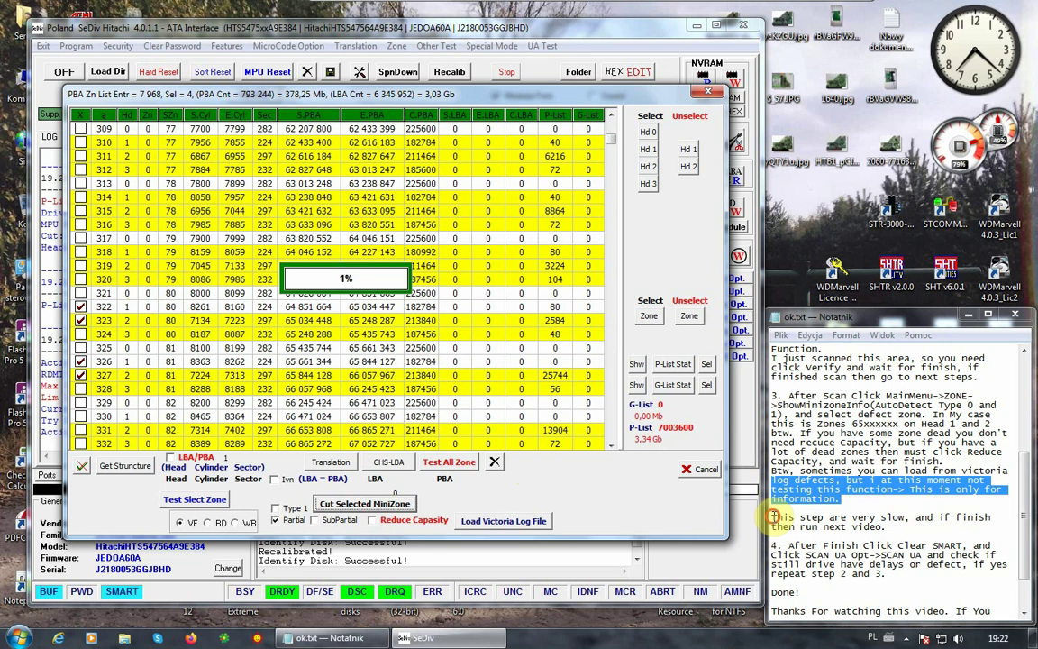
drag(773, 518, 999, 521)
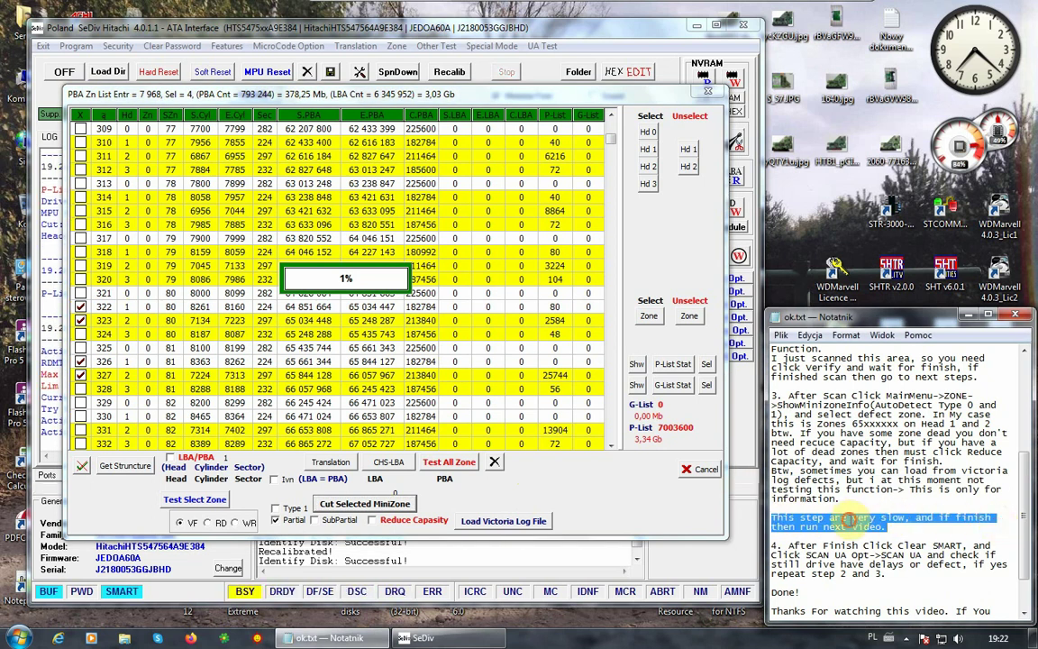
click(865, 531)
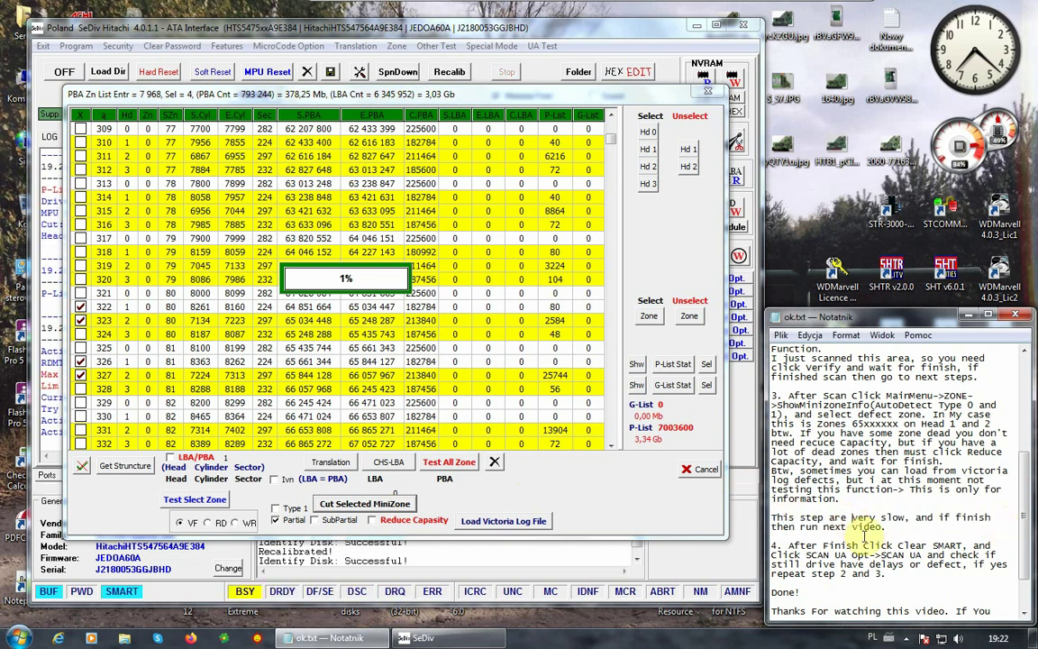
click(907, 638)
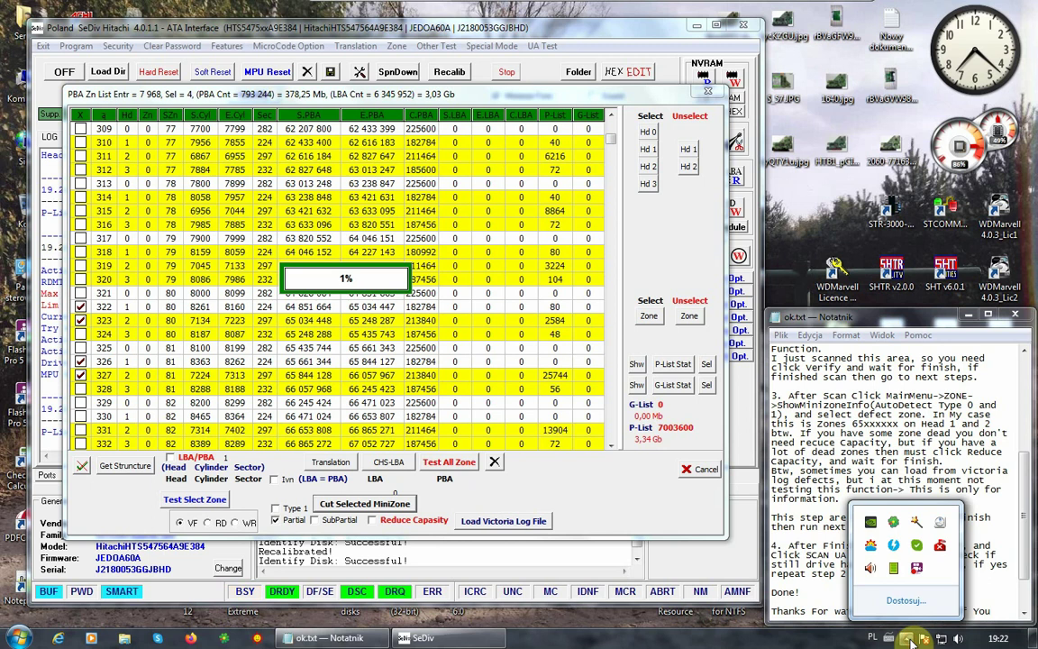
right_click(916, 574)
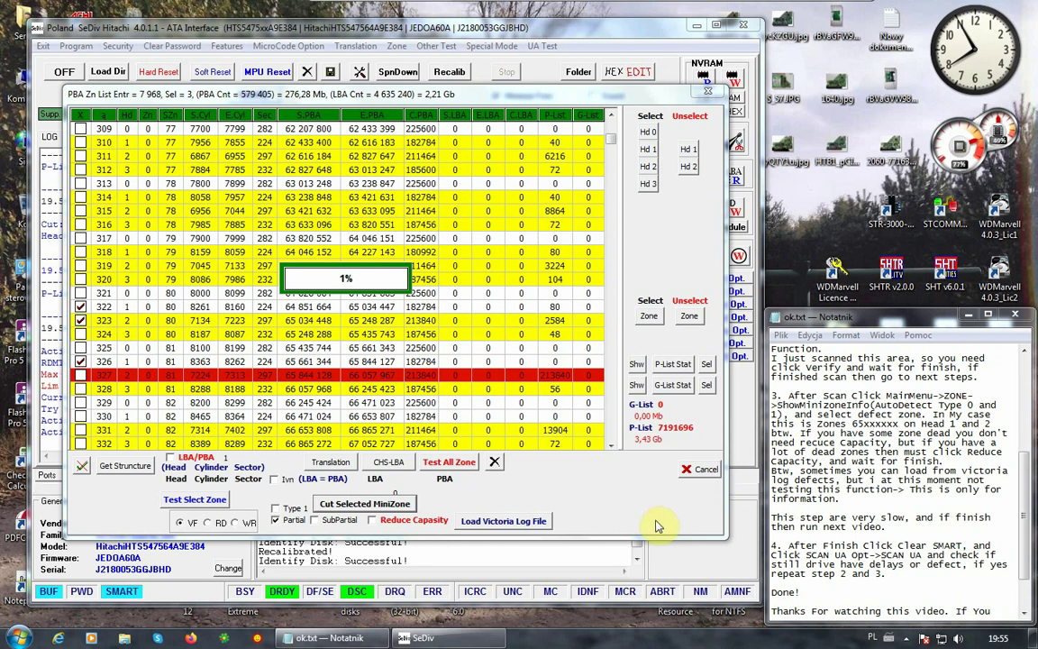
click(907, 639)
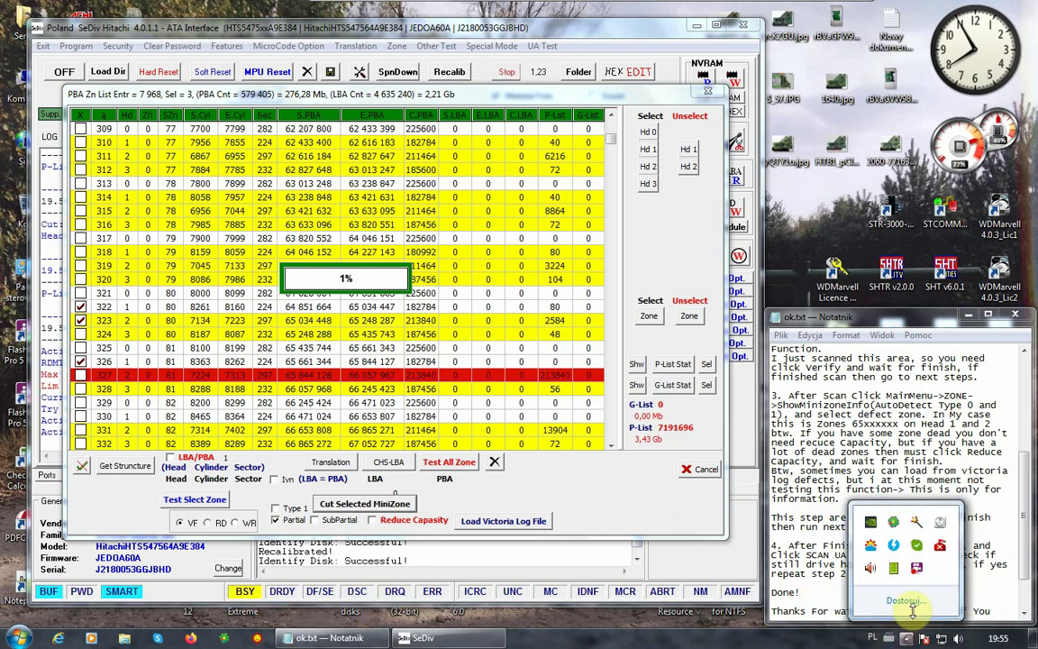
right_click(917, 575)
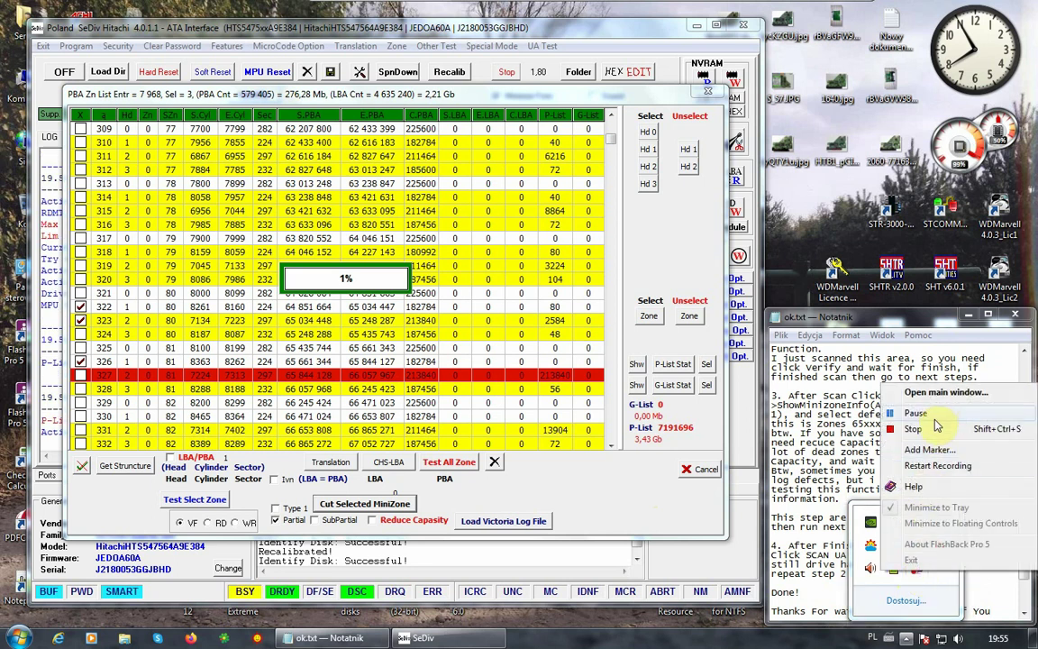
click(935, 412)
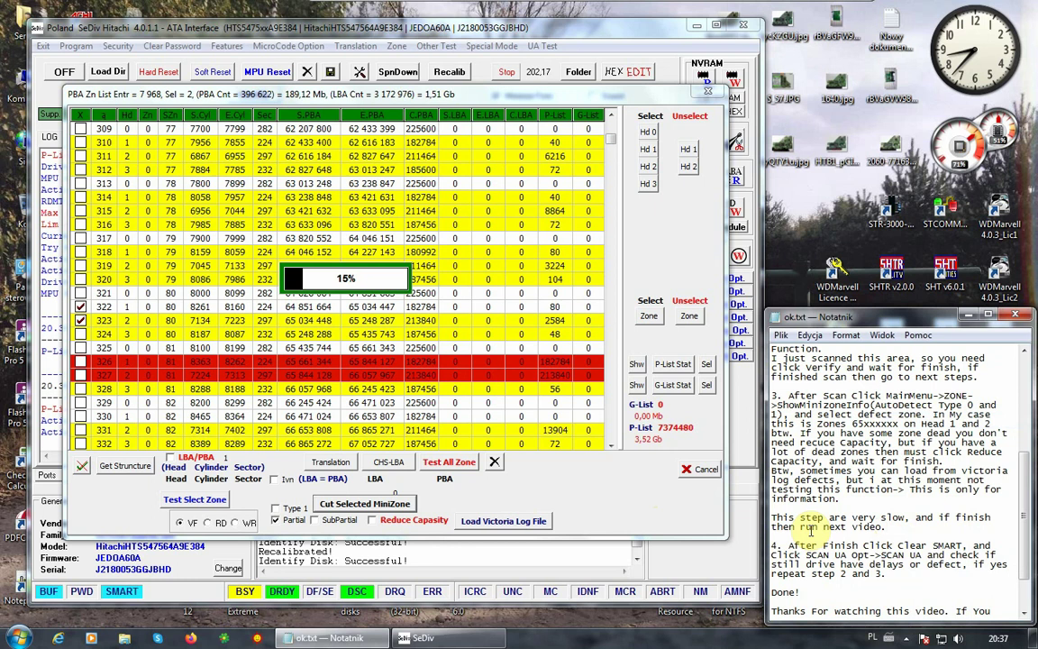
Below "then run next video." in the notes, add a line reading "Now we cutting 2 dead zones, red color means that Zone Are Cuted"
key(Return)
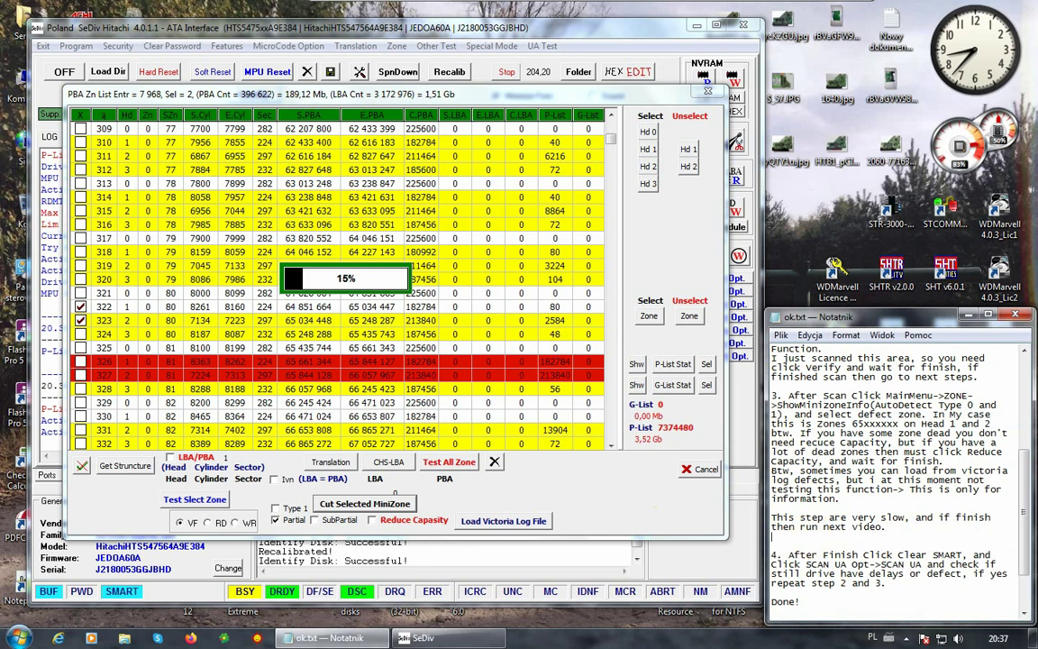
text(Now we cutting )
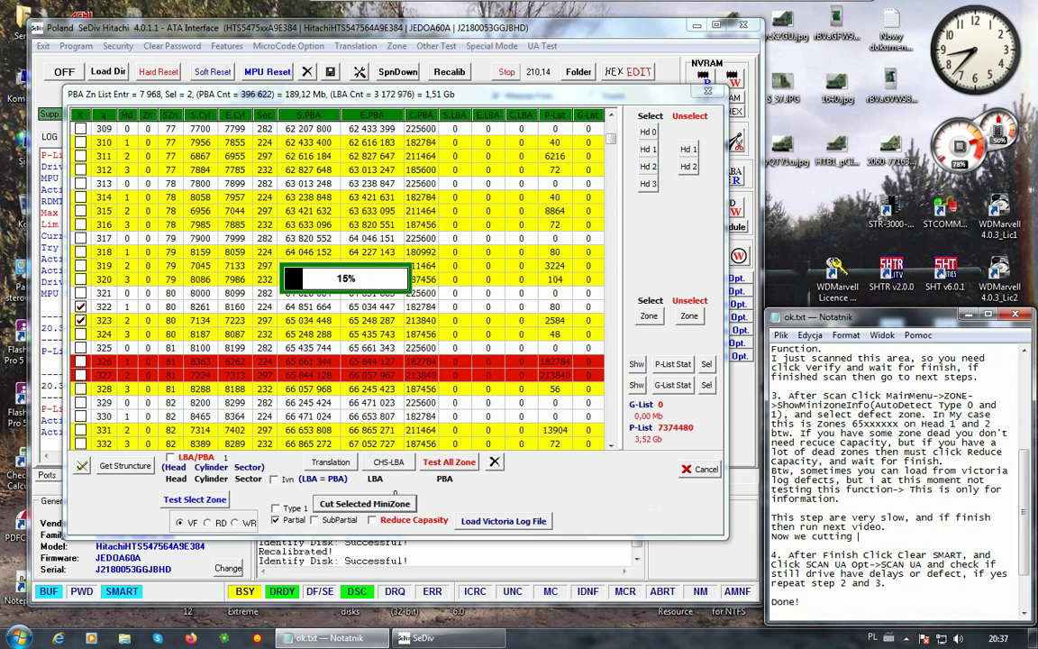
text(2 dead zones, red)
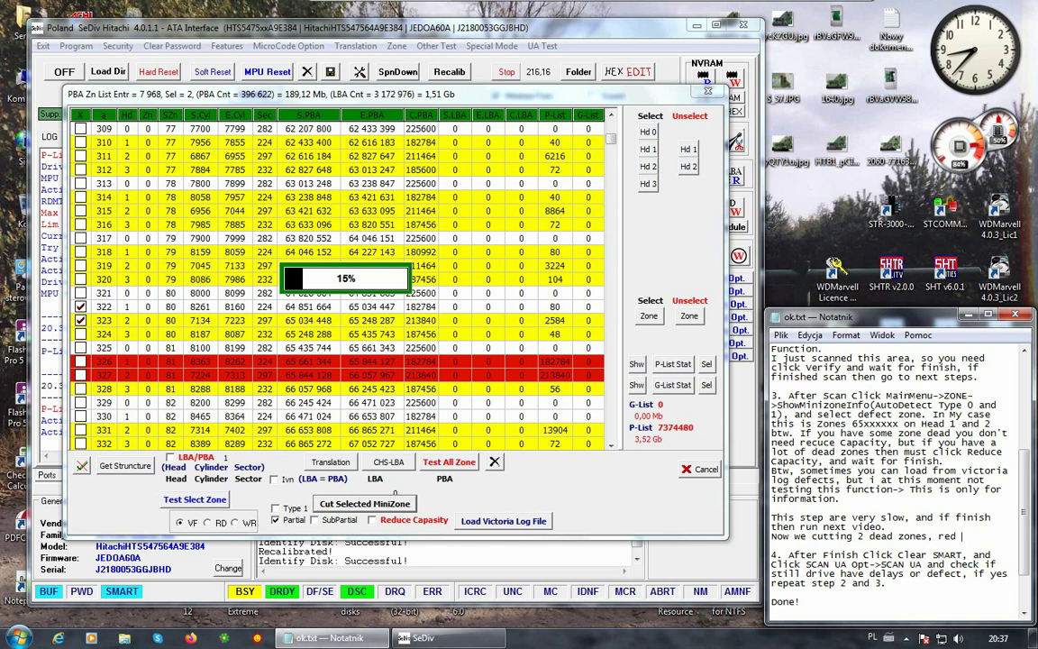
text( color mean)
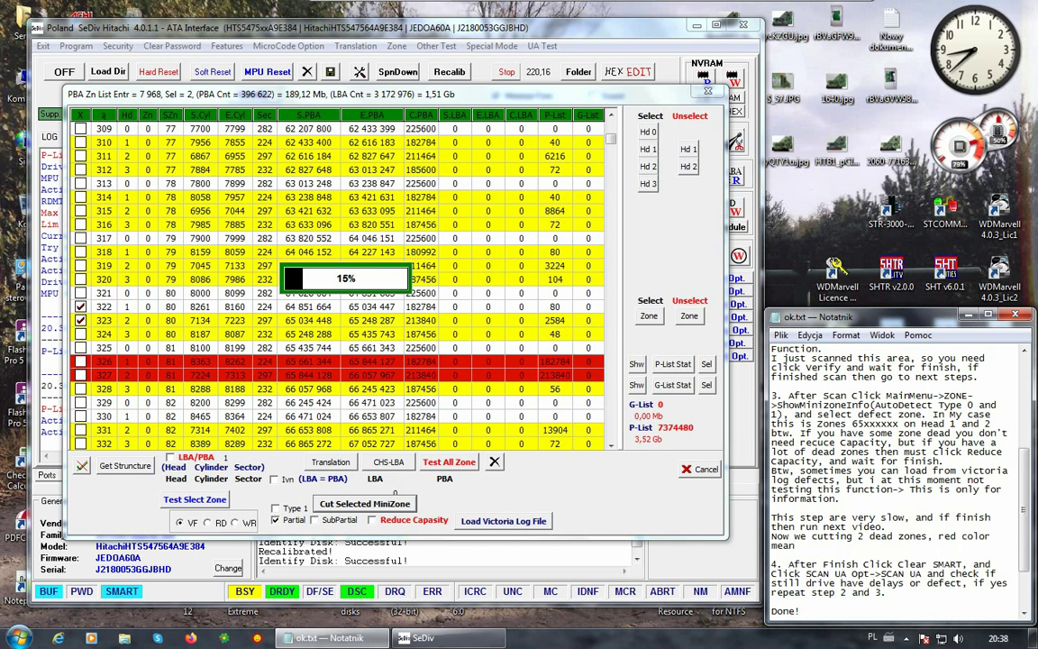
text(s that Zone Are Co)
key(BackSpace)
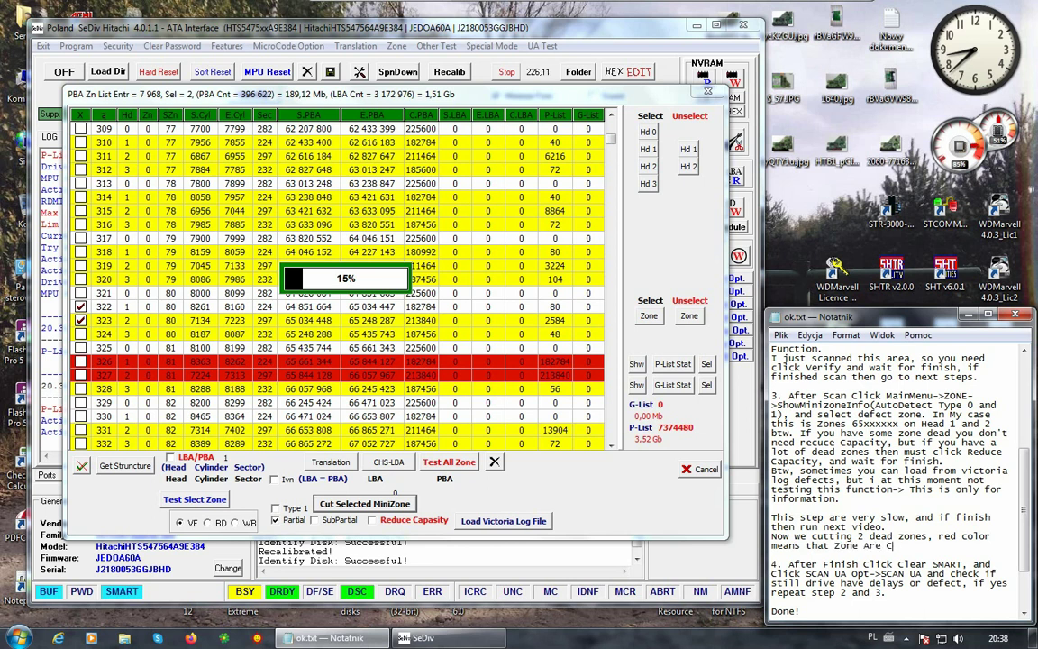
text(uted)
text(.)
key(BackSpace)
key(BackSpace)
Continue the new note sentence with ", now you can see that this step are very very Slow."
text(, now you can s)
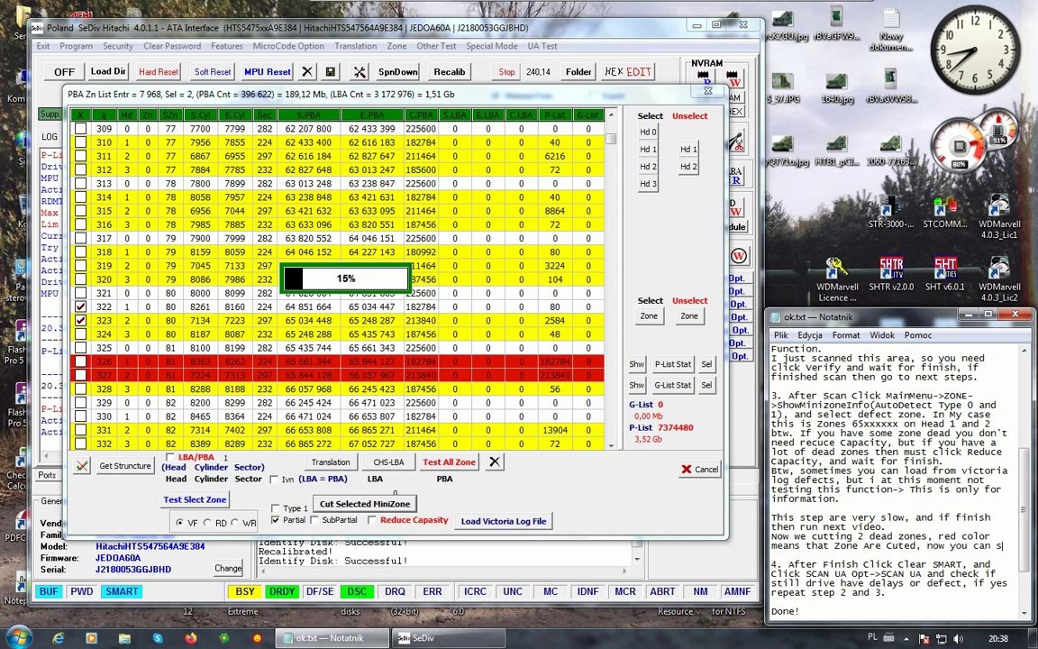
text(ee t)
key(BackSpace)
key(BackSpace)
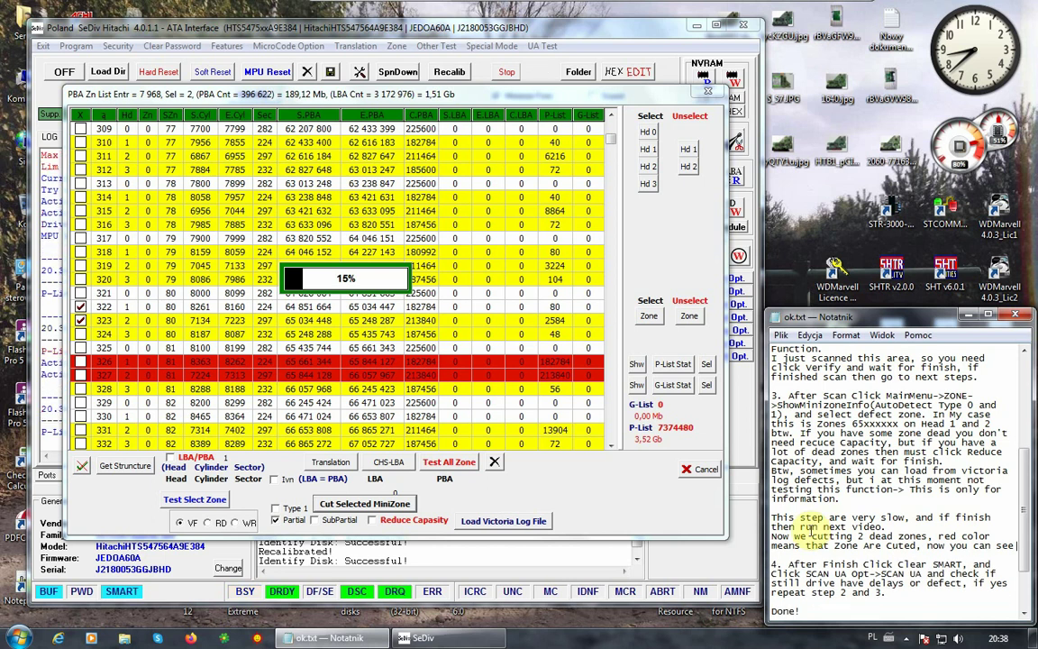
text(t)
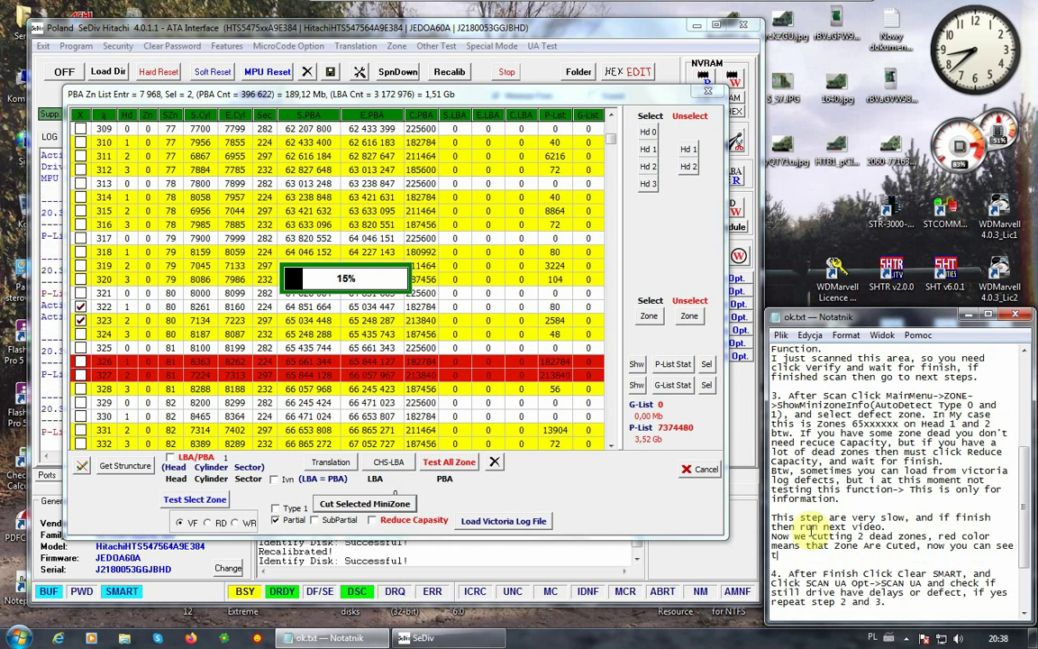
text(hat this ste)
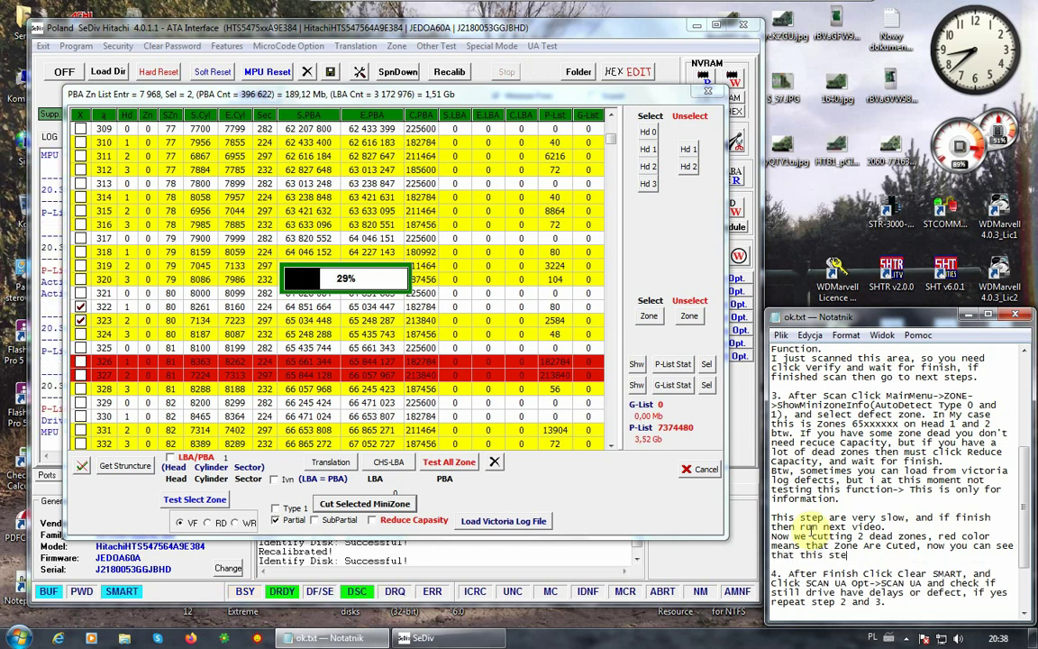
text(p are)
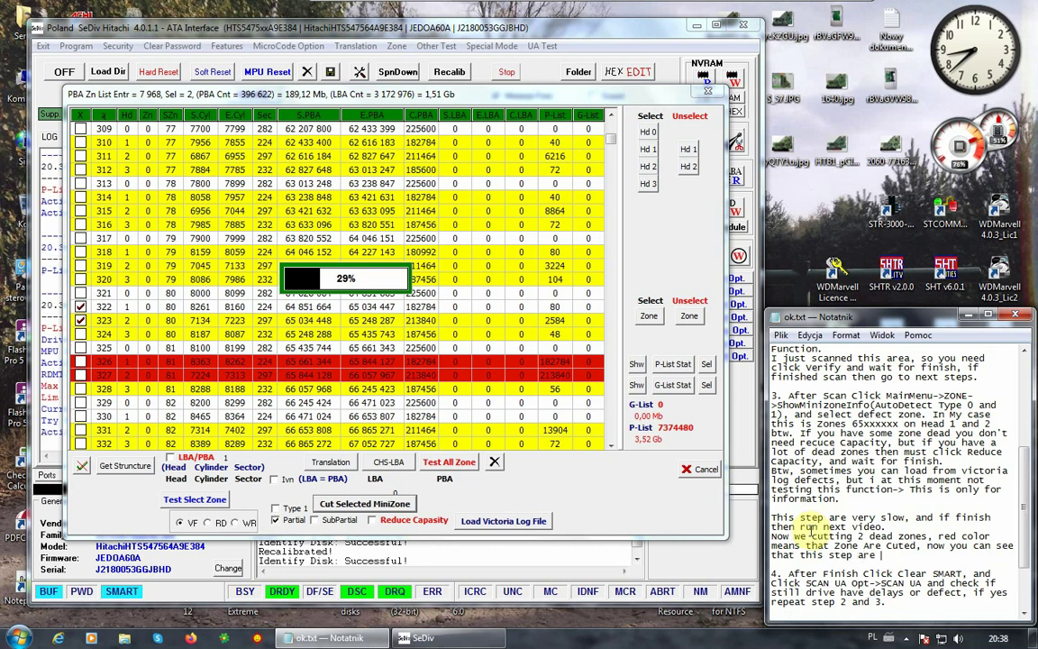
text( very )
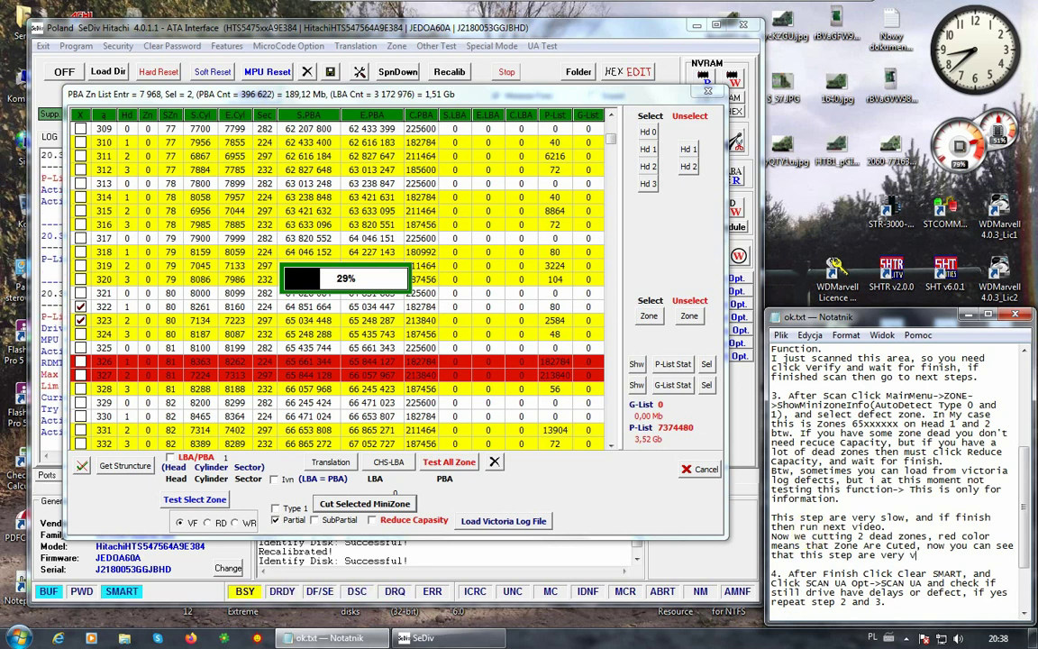
text(ver)
text(y)
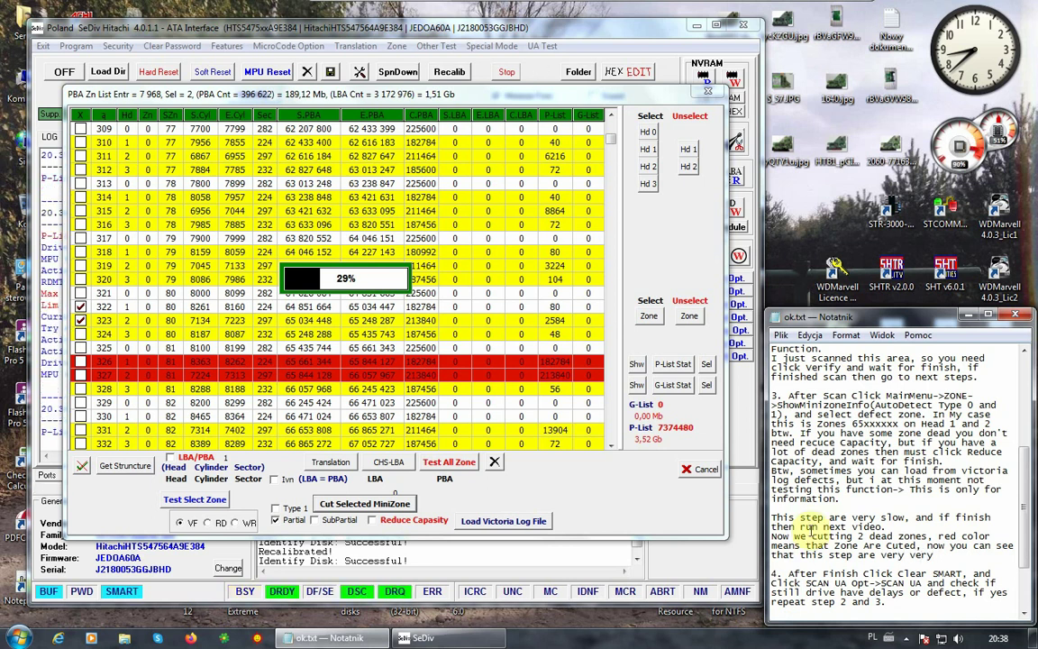
text( slow)
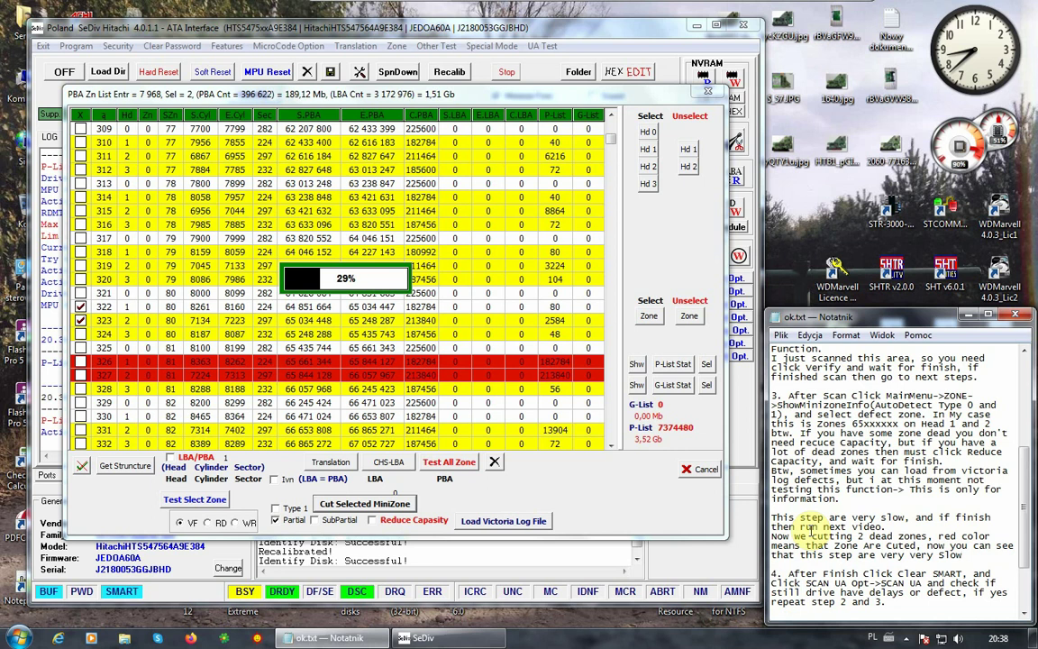
text(.)
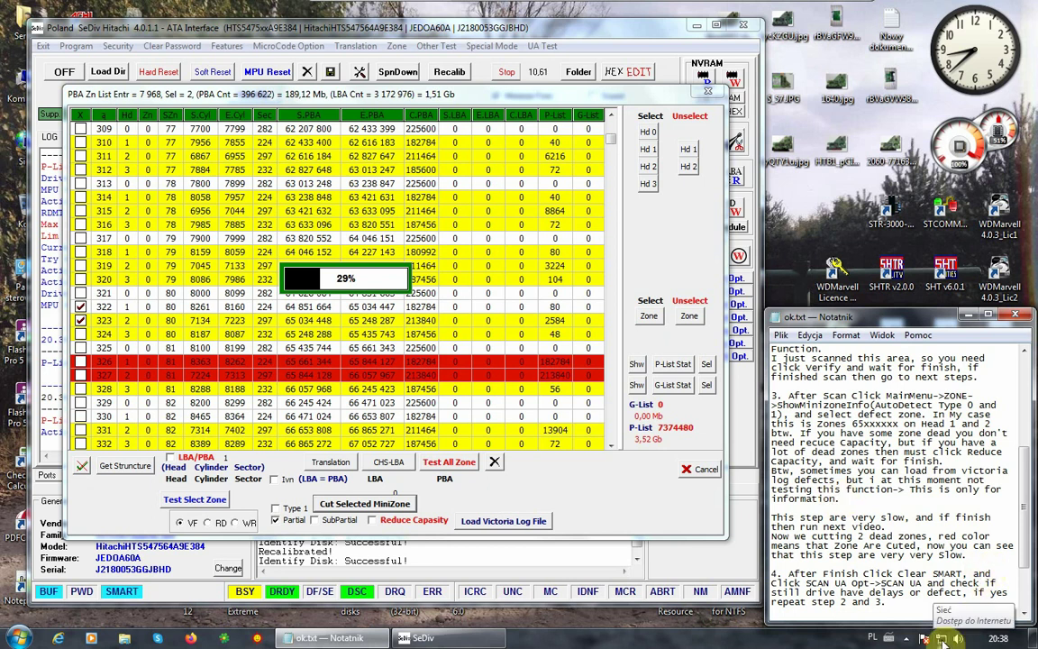
click(906, 638)
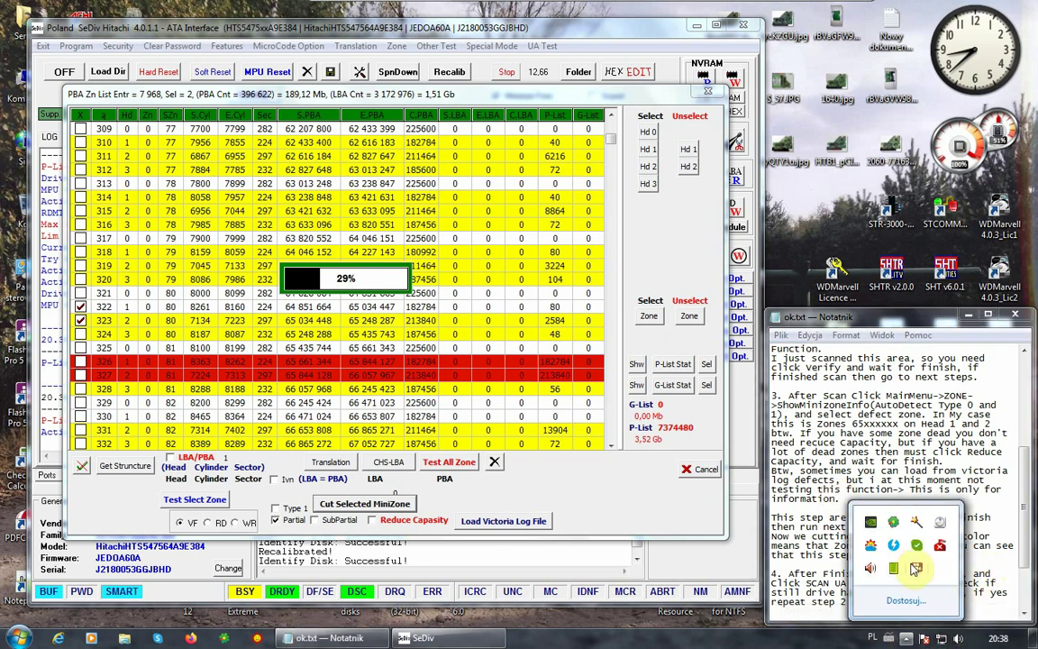
right_click(916, 567)
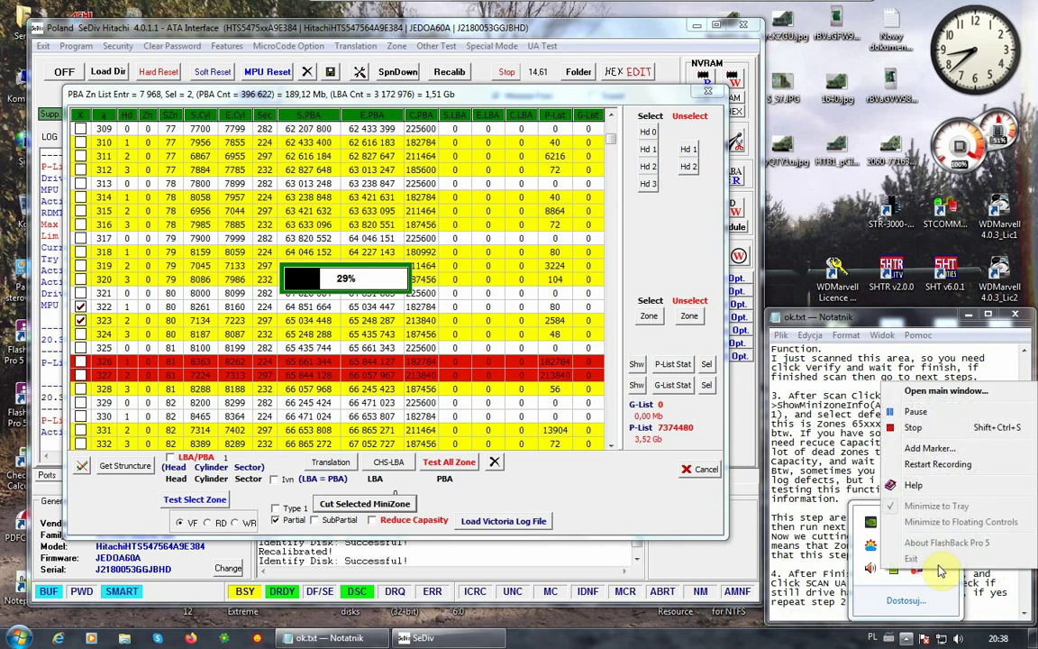
click(916, 412)
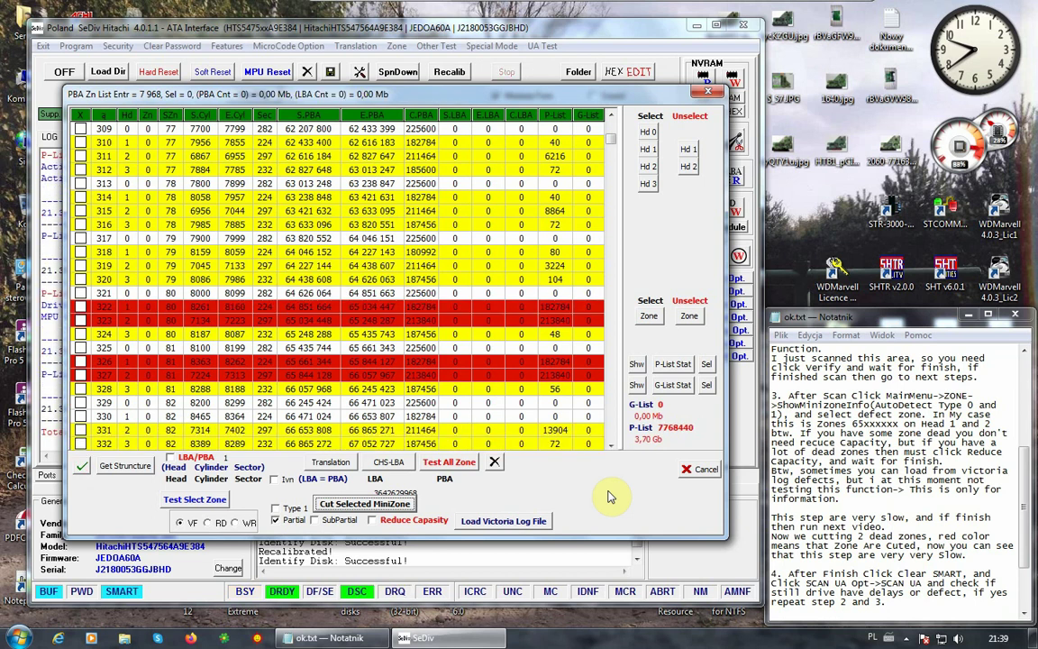
Move the minizone list window aside to examine the log of the finished cut
drag(406, 94, 700, 147)
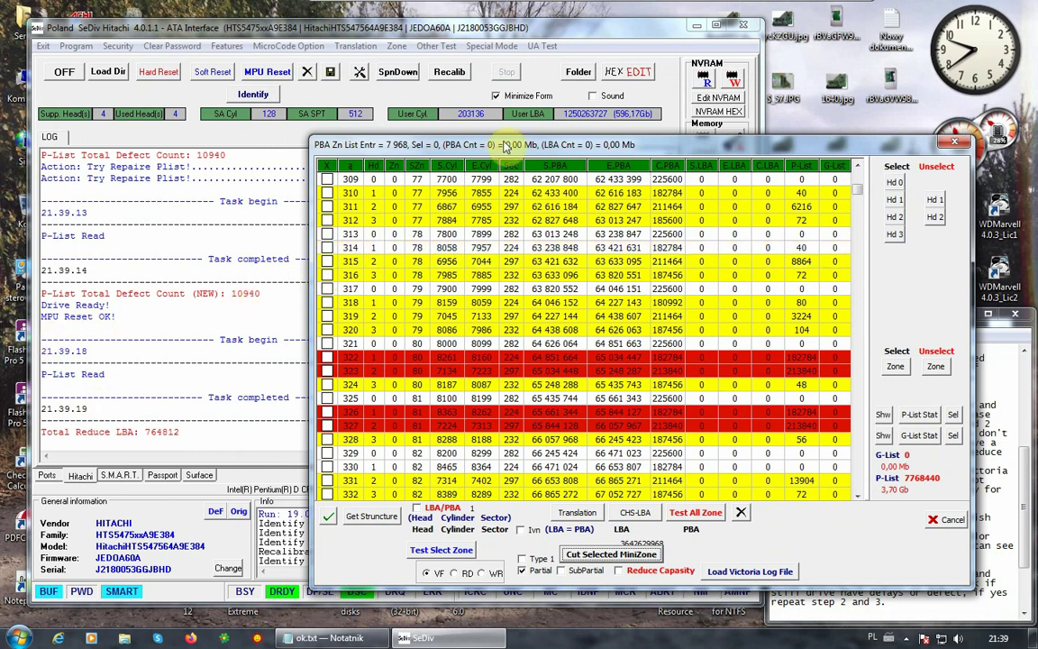
Move the minizone list window clear of the notes and highlight step 3 together with its remarks on the slow zone cut
drag(475, 141, 267, 55)
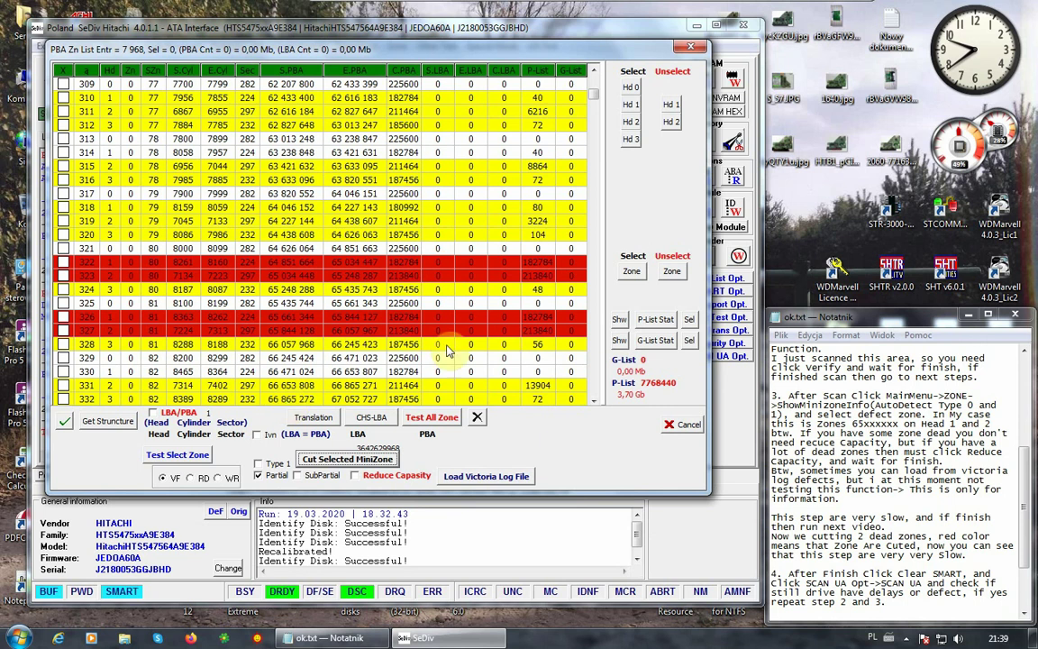
click(784, 390)
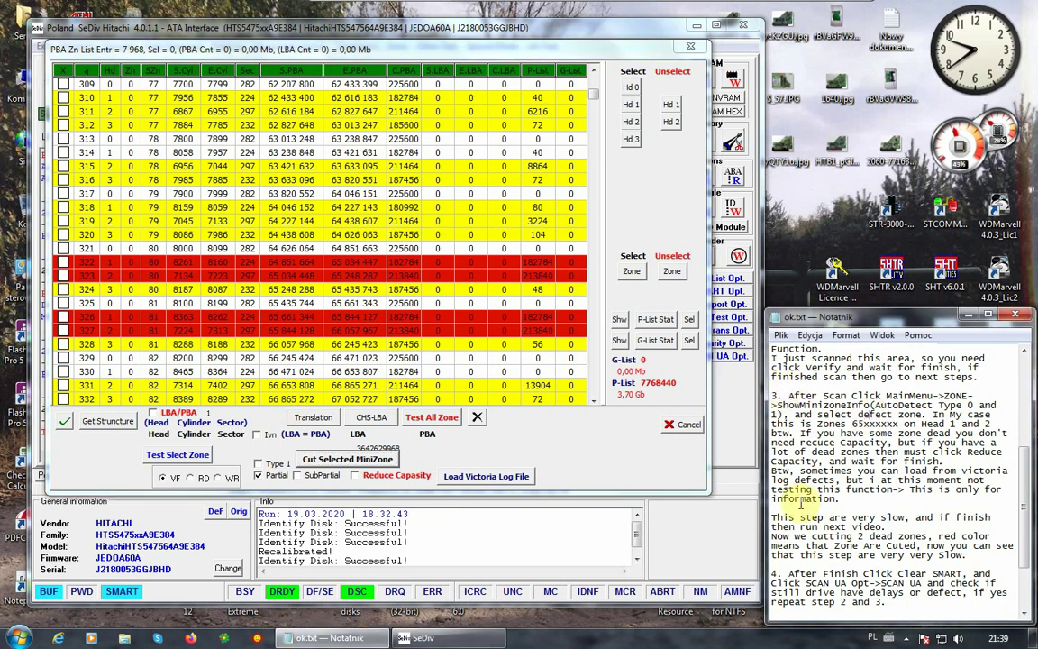
drag(991, 555, 773, 408)
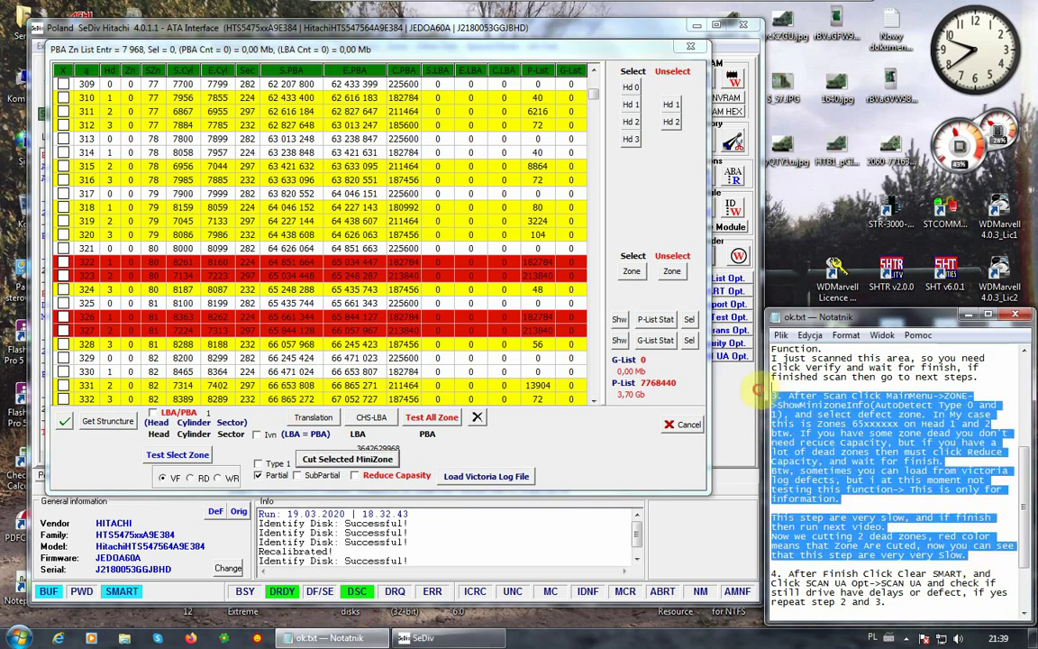
click(811, 477)
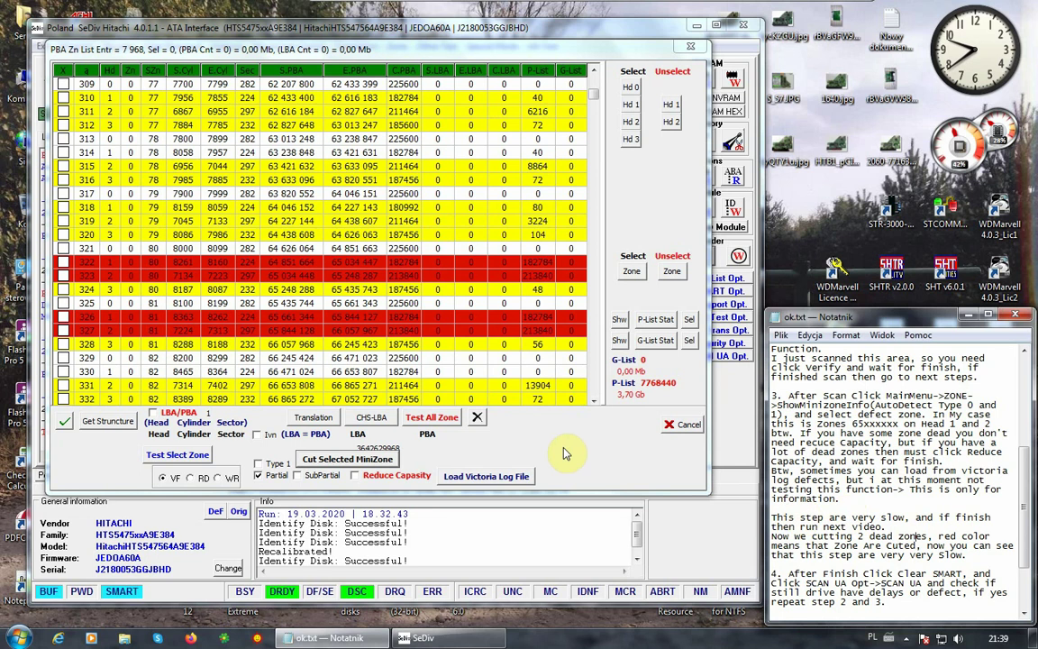
click(507, 408)
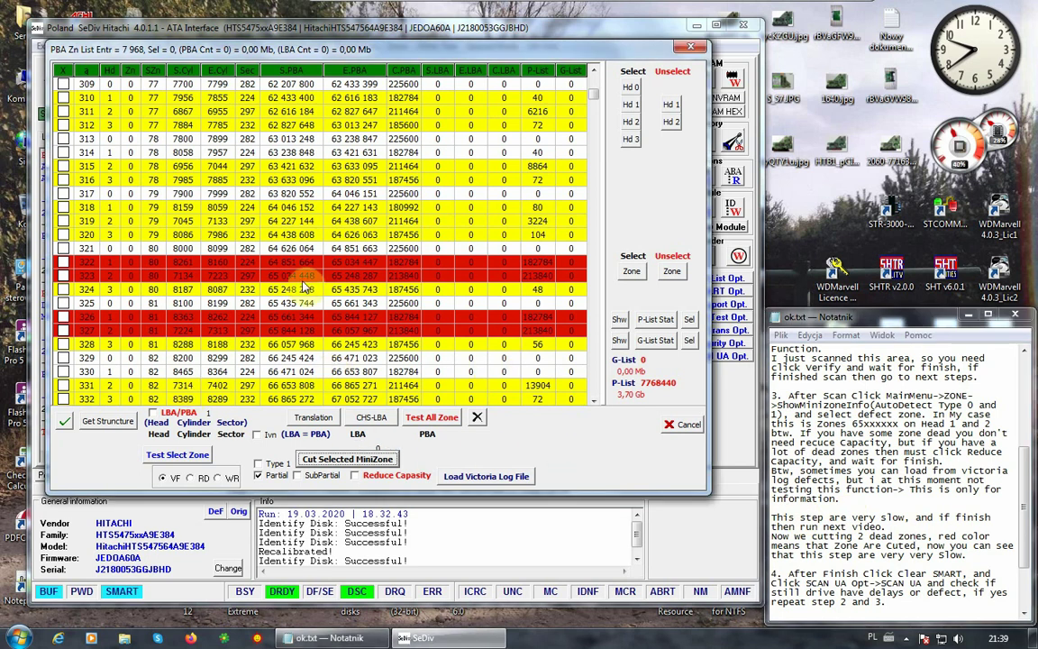
Close the minizone list, mark the Total Reduce LBA line in the log, and identify the drive again
click(691, 47)
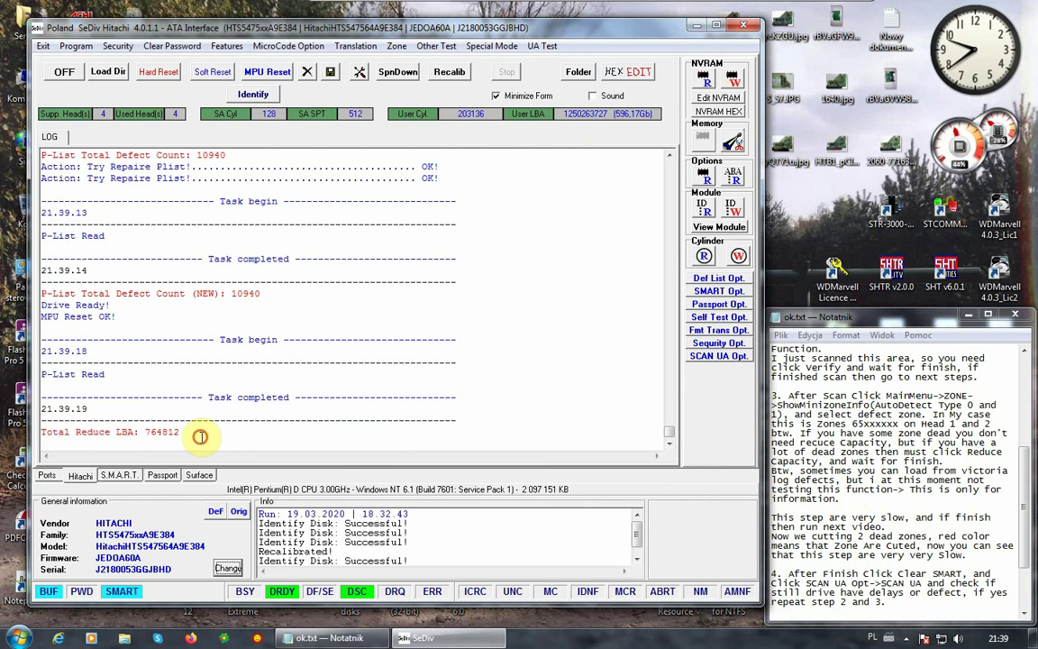
drag(199, 433, 46, 394)
click(203, 314)
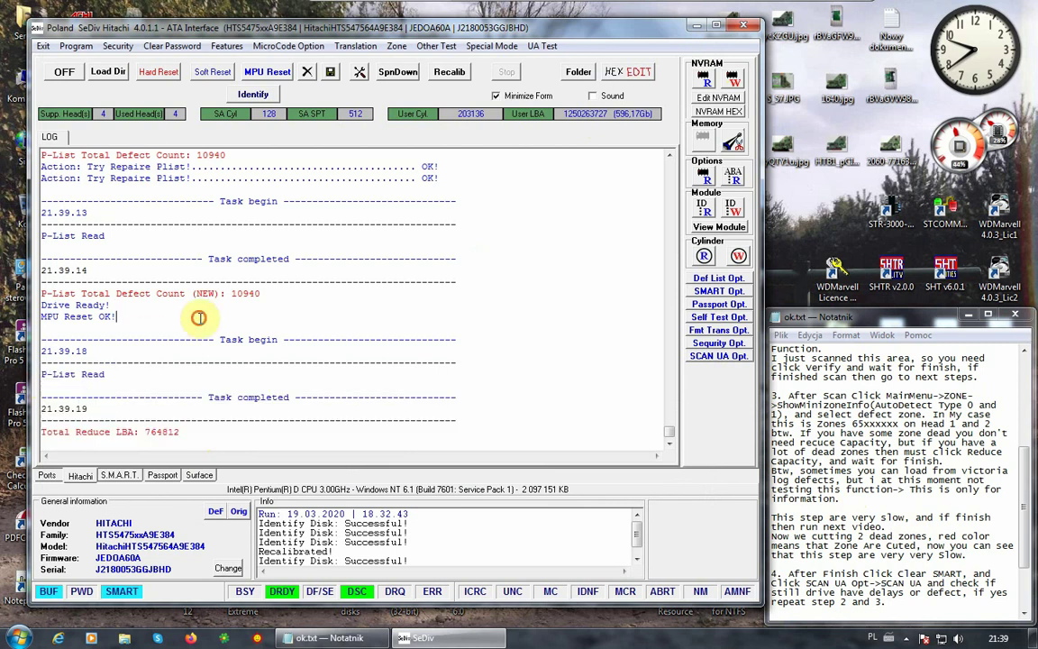
click(259, 94)
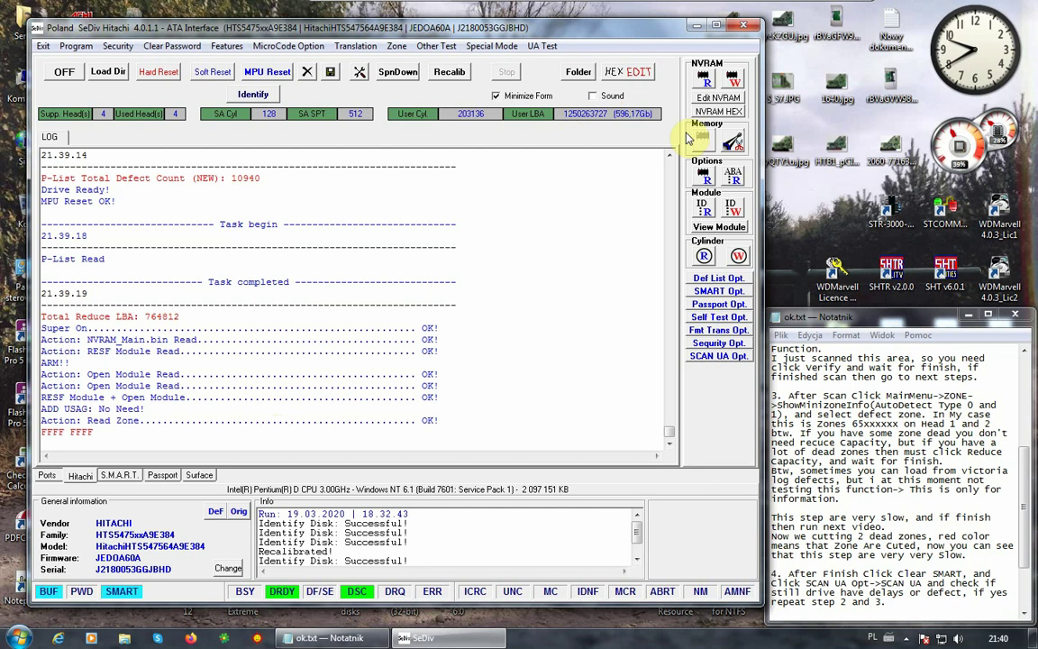
Above step 4 in the notes, add the line "As we can see Capacity don't reduce so we next step" followed by a blank line
click(879, 561)
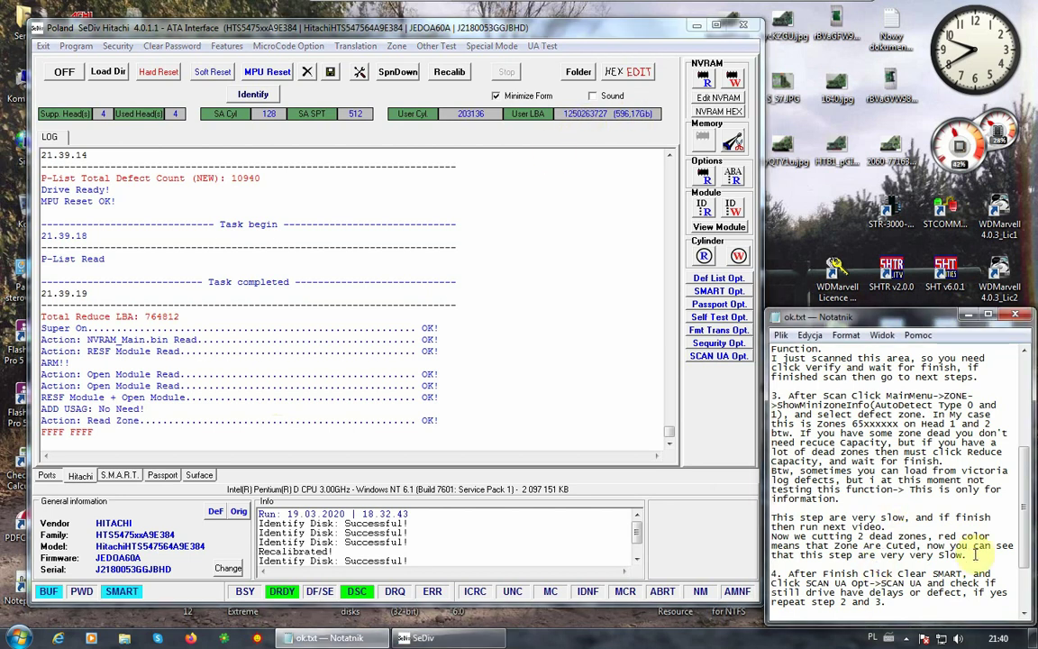
key(Down)
key(Return)
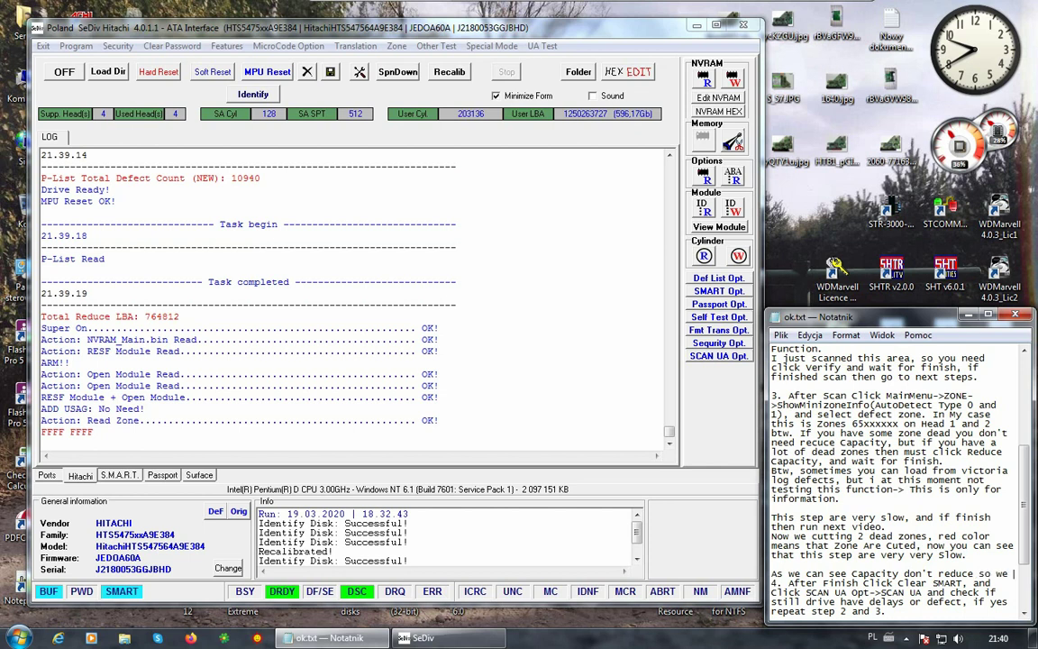
text(ne)
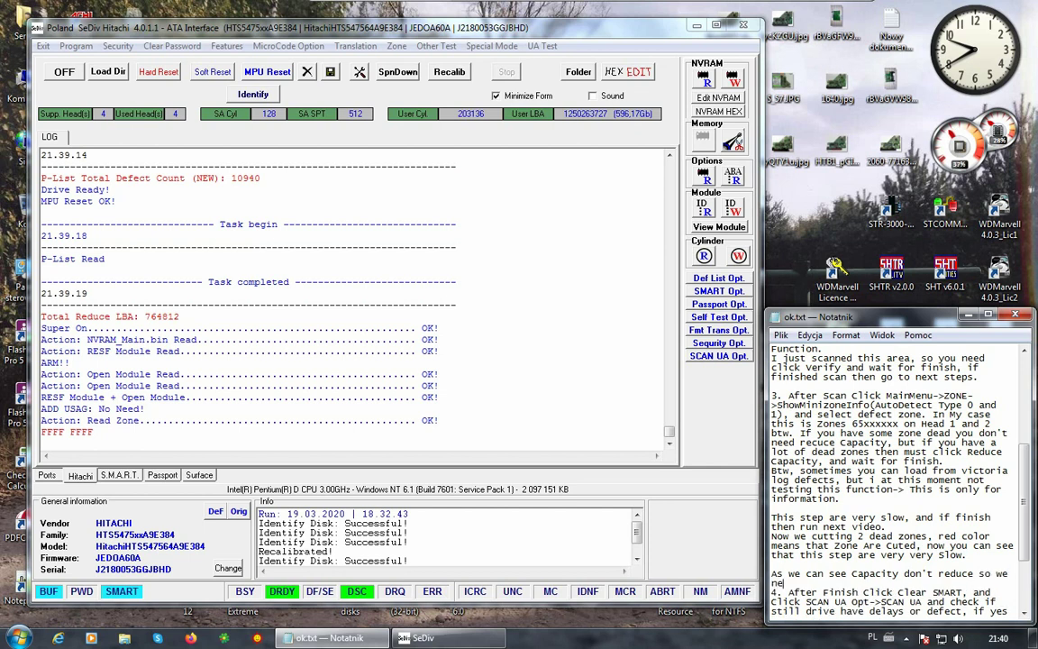
text(xt )
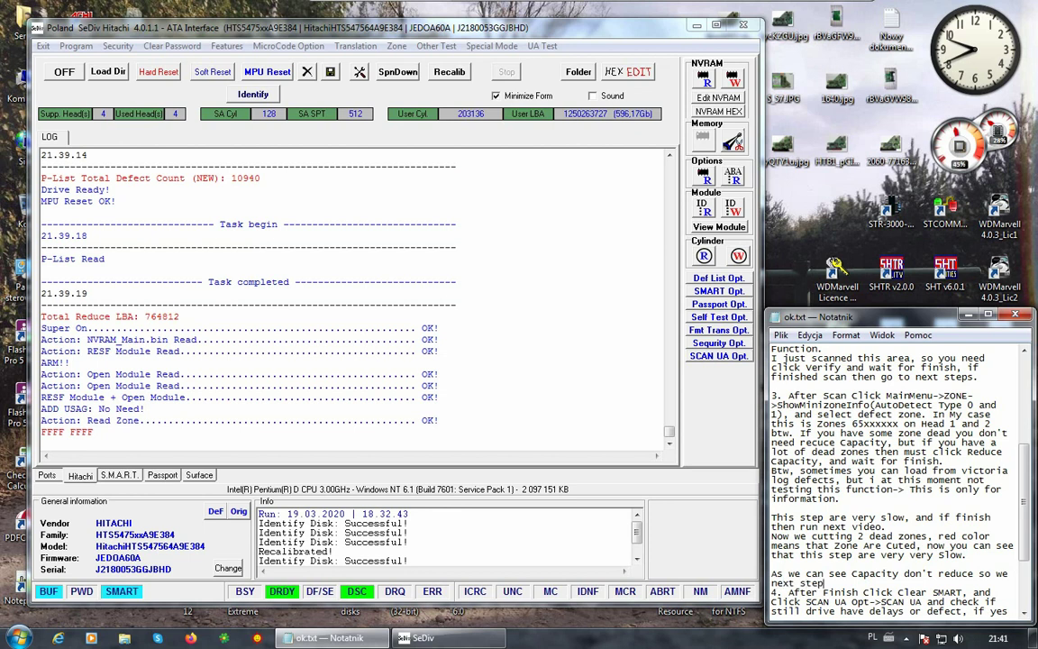
text(step)
key(Return)
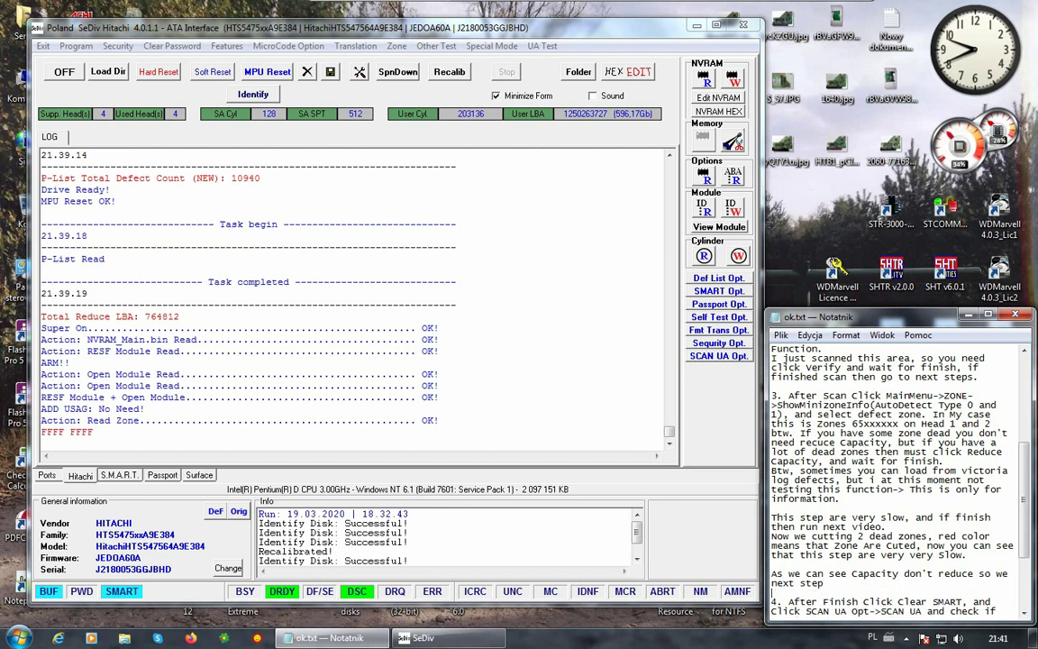
Highlight step 4 of the notes, and clear the drive's S.M.A.R.T. data as it describes
scroll(888, 584, down, 4)
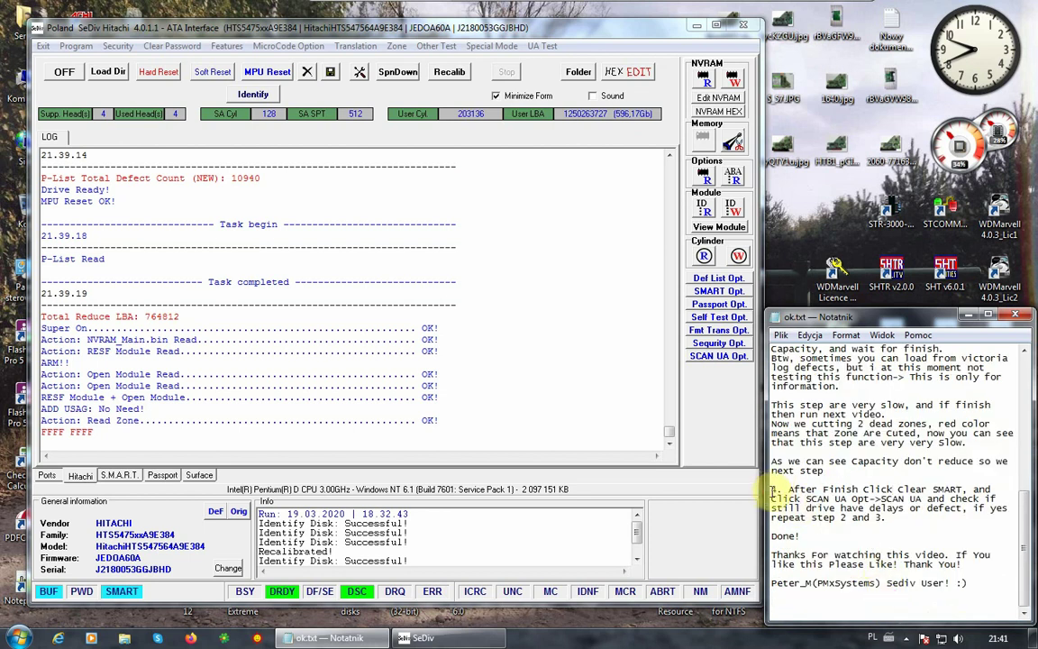
drag(773, 489, 888, 519)
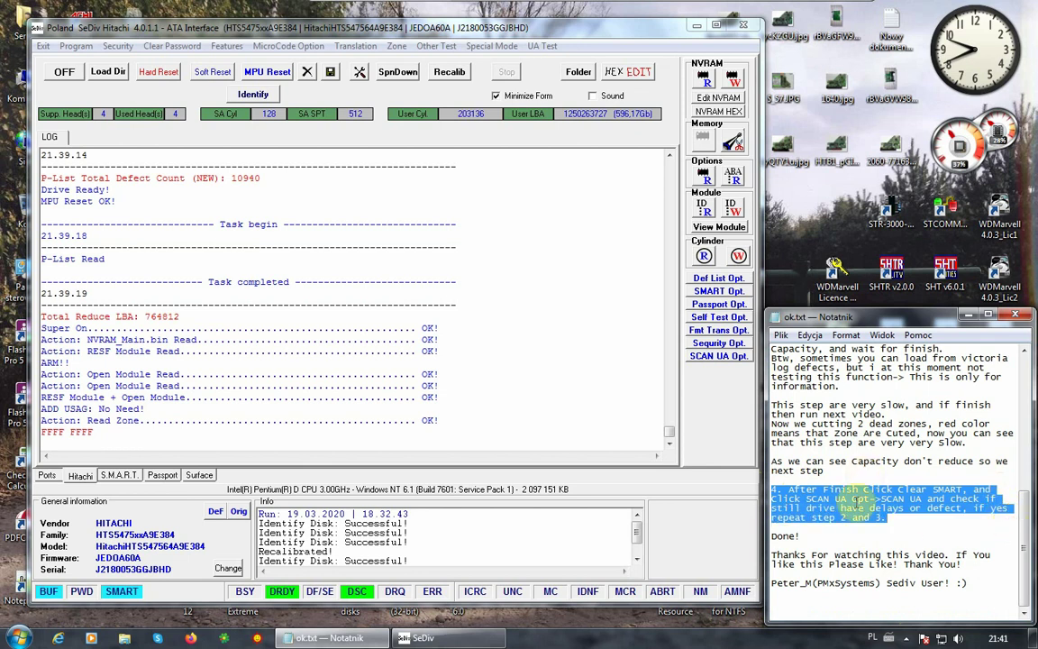
click(695, 421)
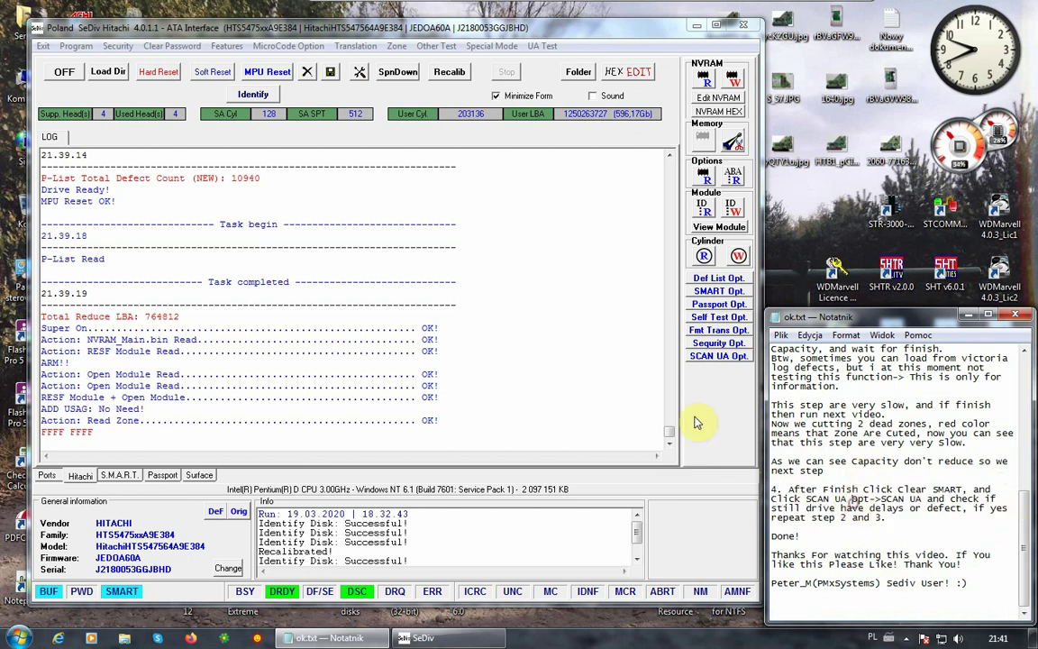
click(716, 291)
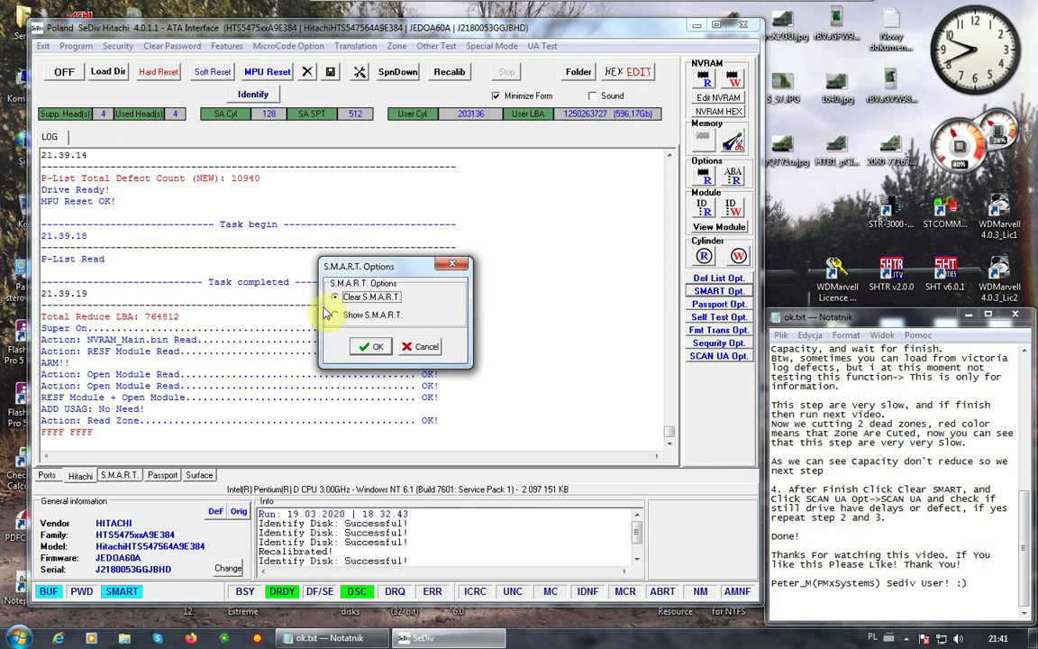
click(370, 347)
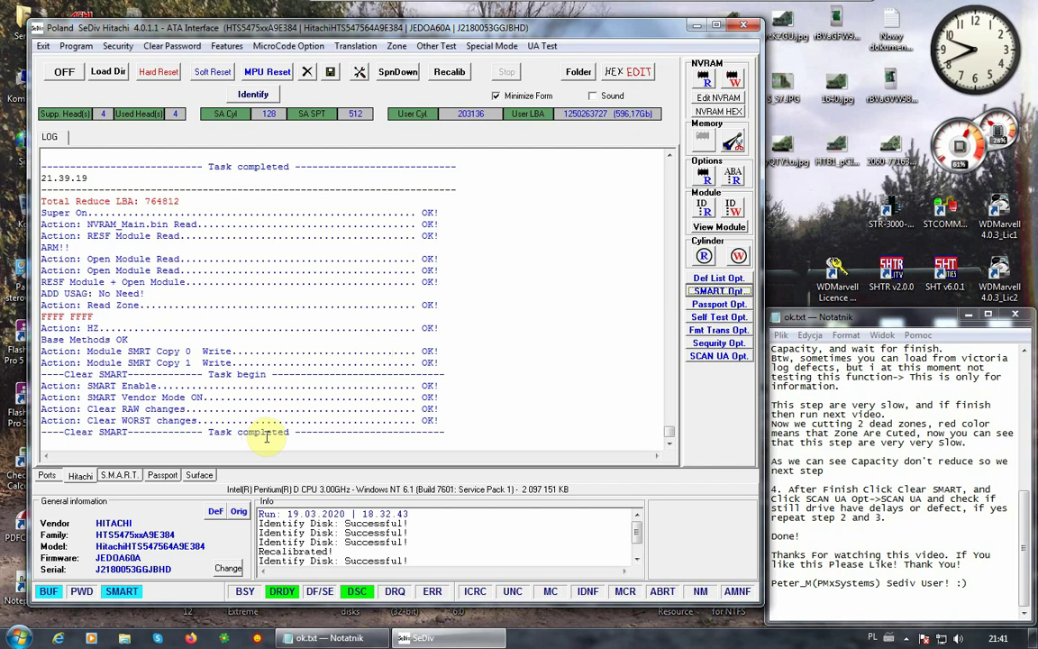
drag(444, 419, 18, 314)
click(101, 316)
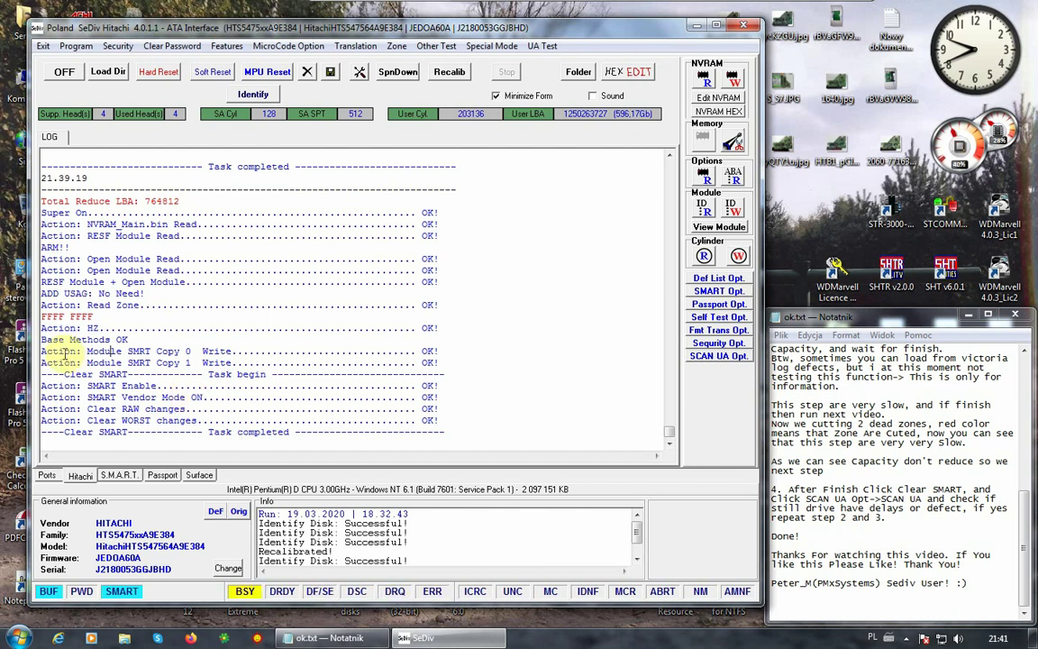
Identify the drive again after the S.M.A.R.T. clearing and mark the related entries in the log
click(253, 95)
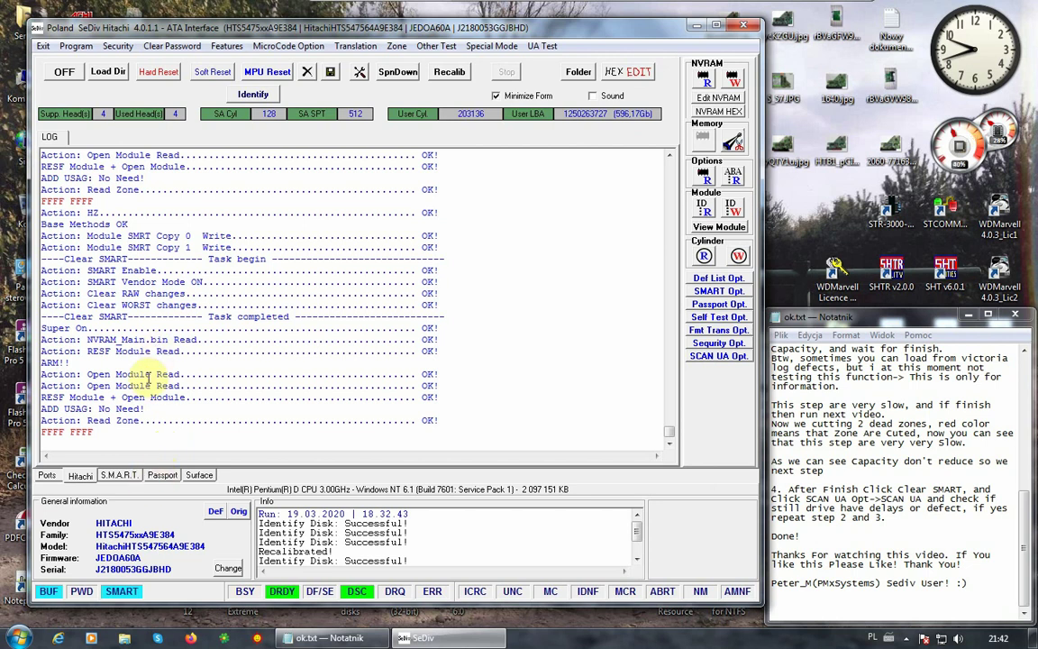
drag(102, 397, 31, 272)
click(147, 351)
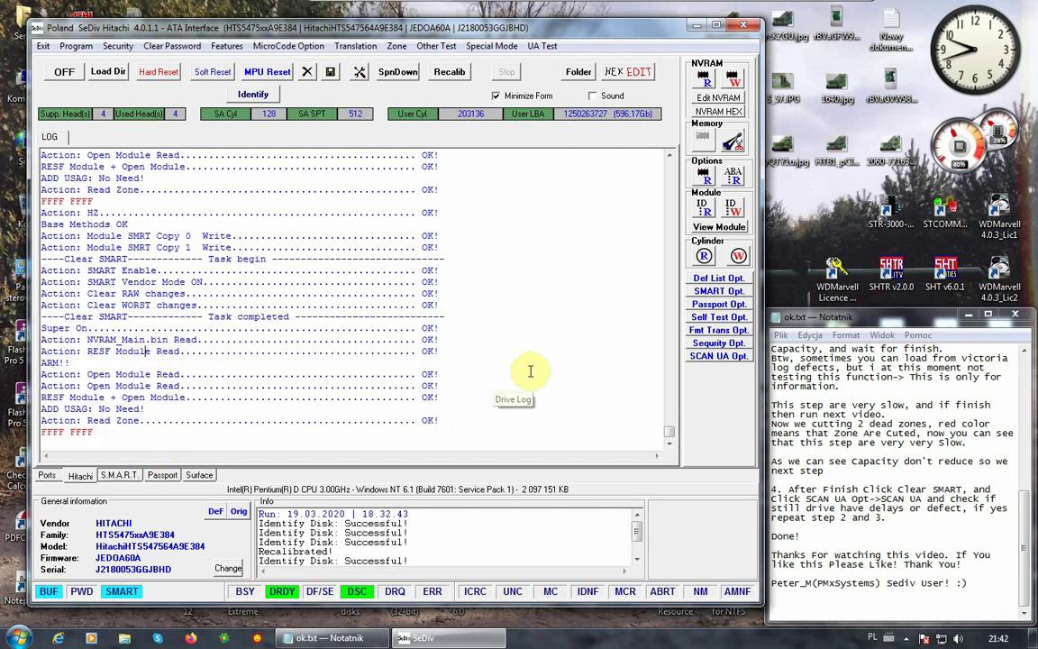
Open the ATA scan, run a Verify surface scan with the start LBA set to 65000000, and stop it early
click(712, 357)
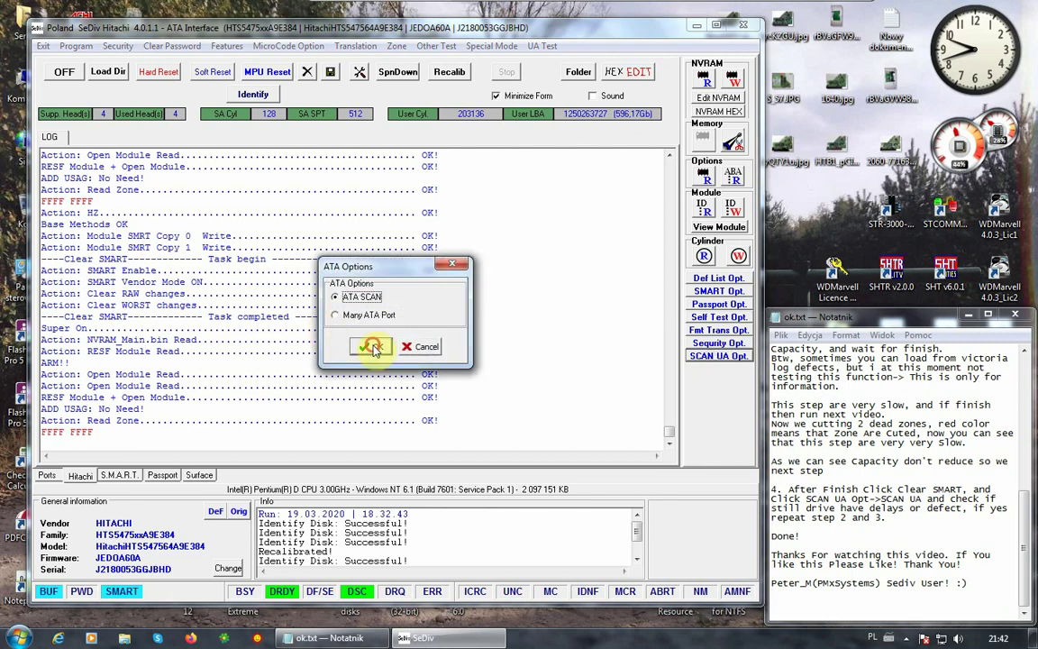
click(370, 342)
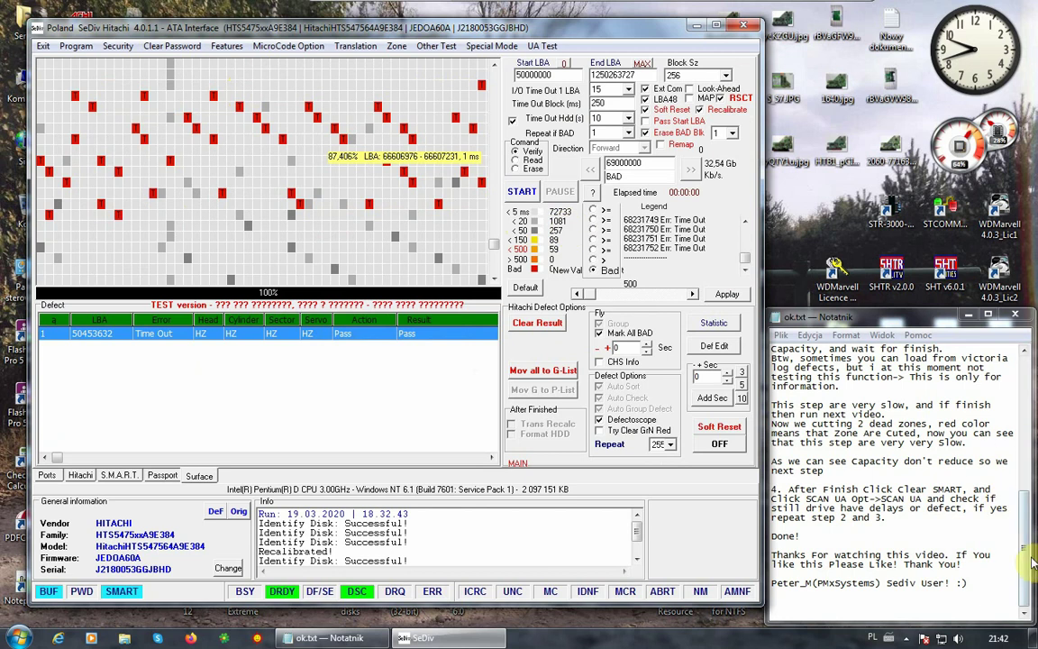
drag(1024, 554, 1022, 479)
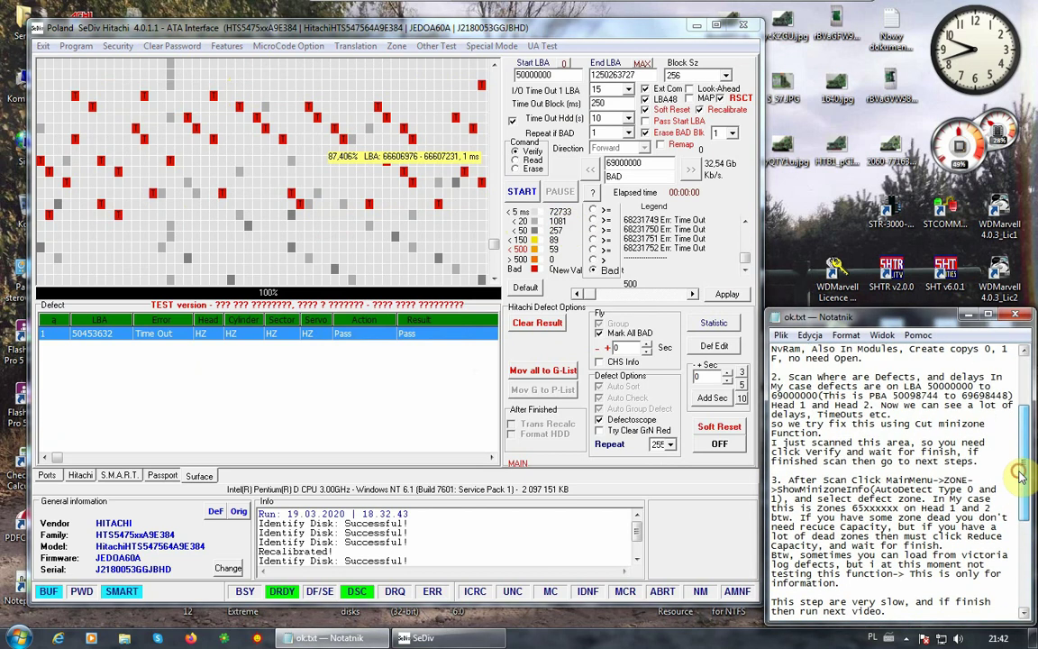
double_click(564, 75)
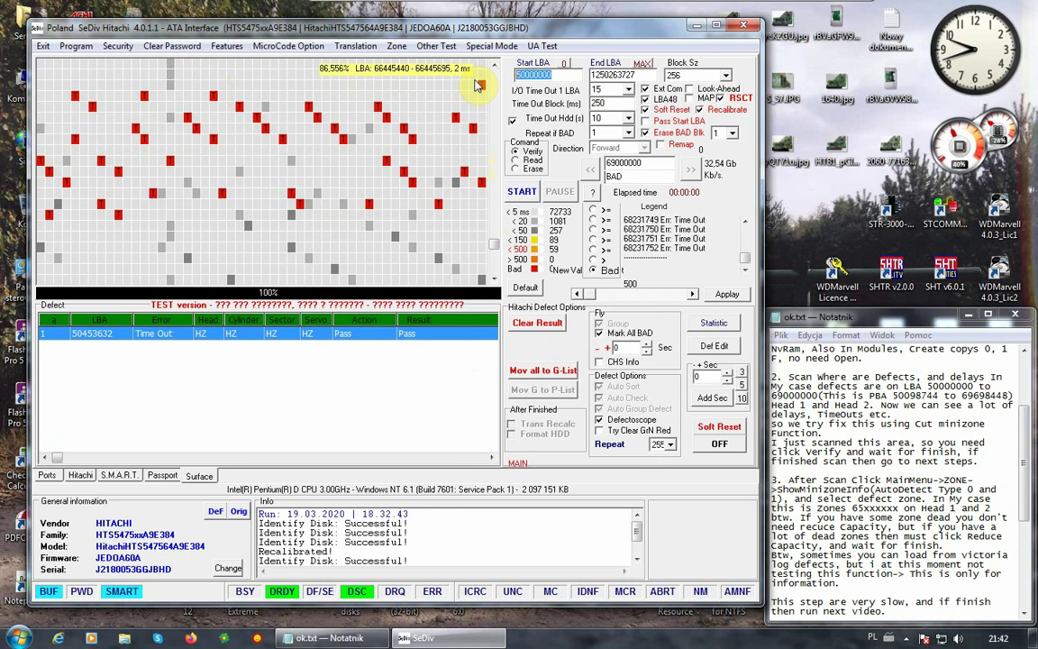
text(6)
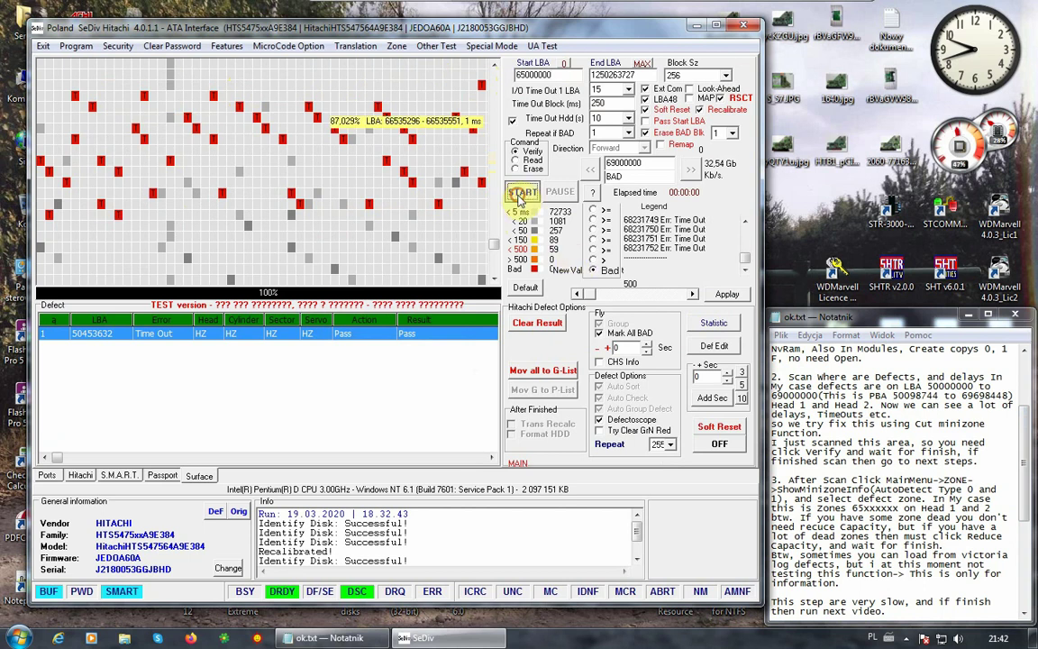
click(521, 194)
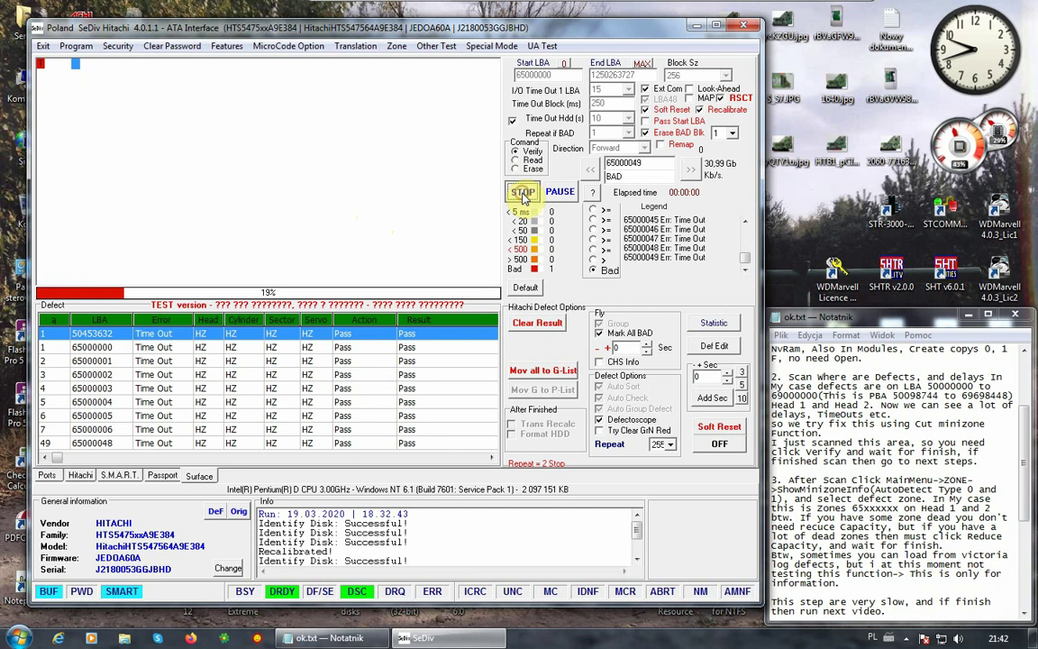
click(522, 192)
Below the "next step" line in the notes, add the separate line "well we need Erase this Area."
scroll(941, 574, down, 7)
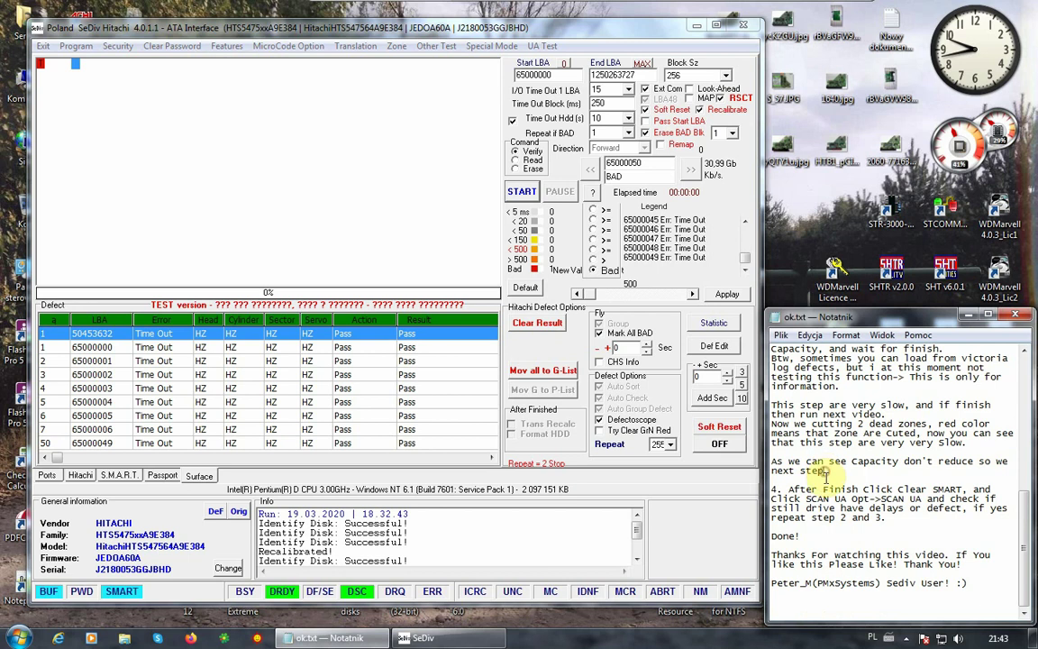
key(Return)
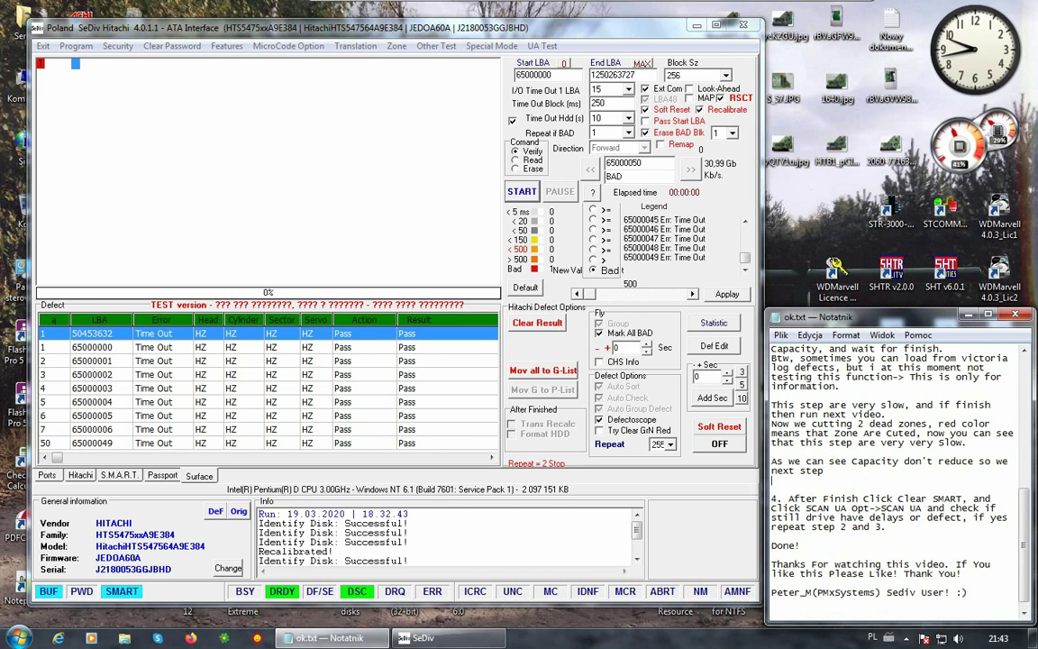
key(Return)
text(wel)
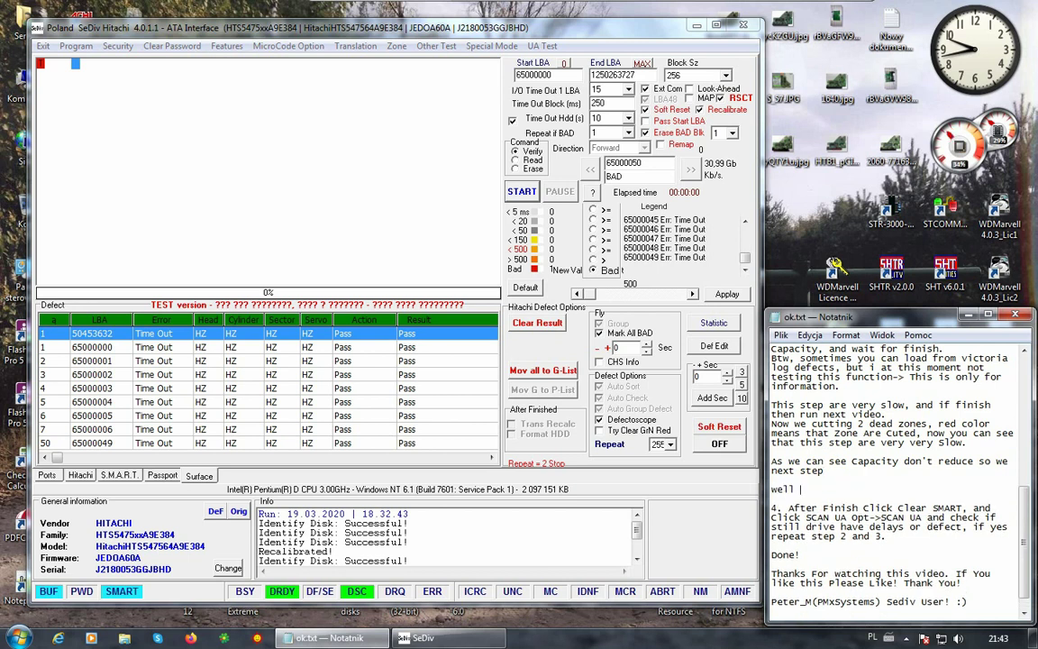
text(l )
text(We ne)
text(ed Erace)
key(BackSpace)
key(BackSpace)
text(se Tjhi)
text(th)
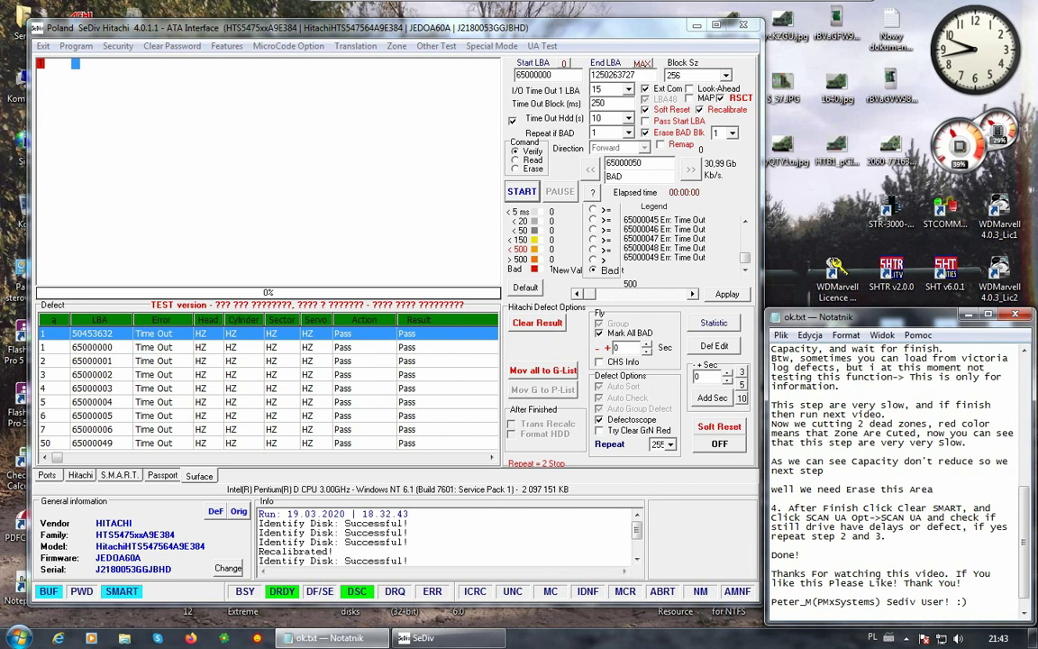
text(is Area.)
key(Return)
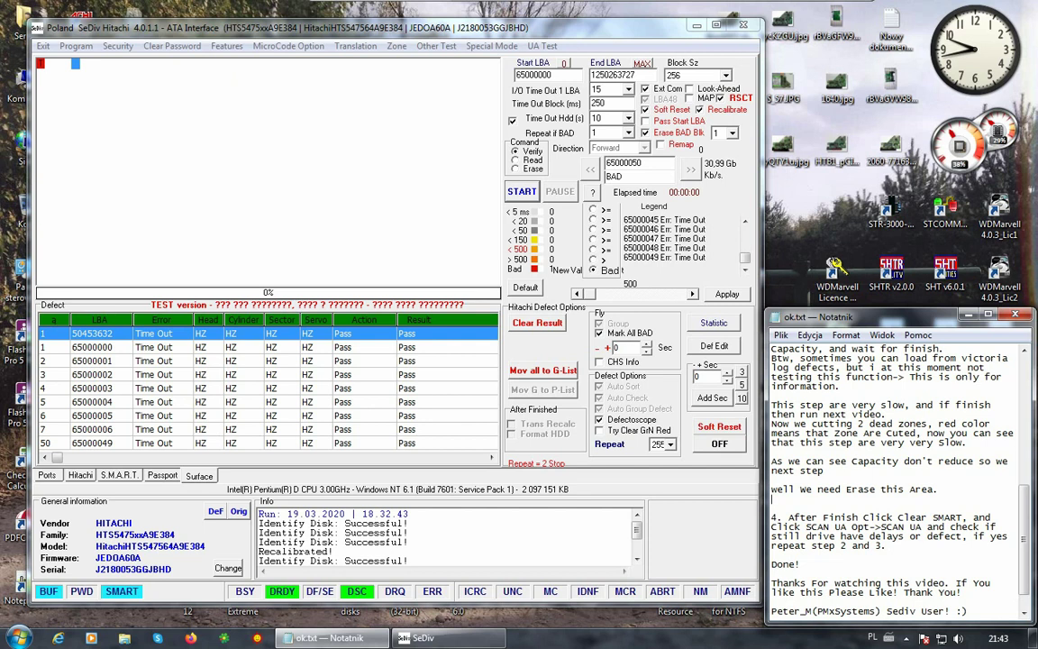
key(Delete)
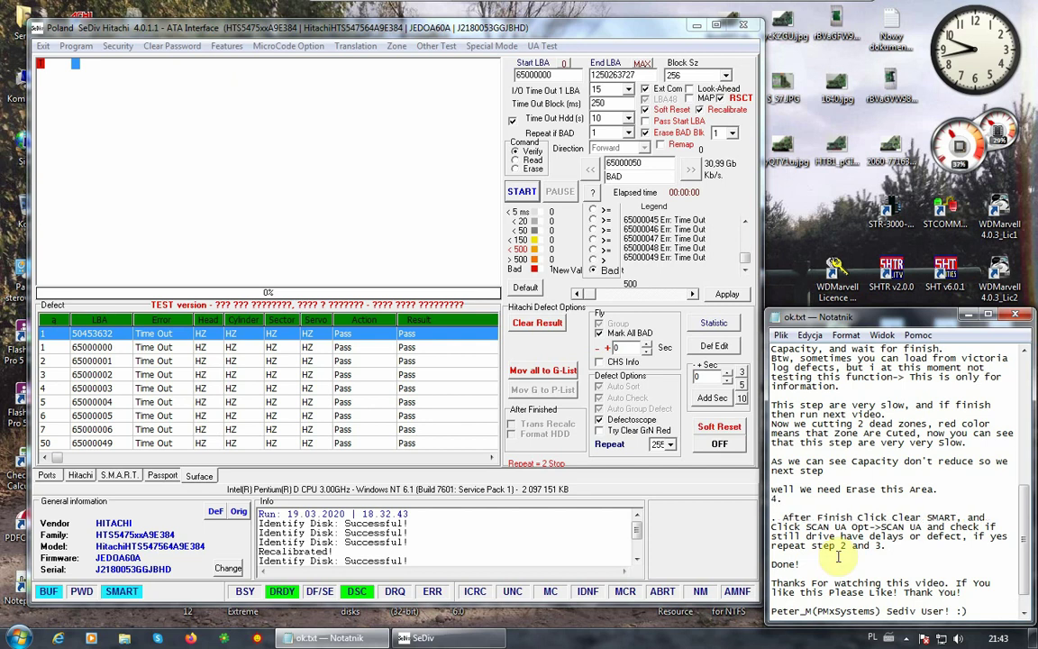
text(5)
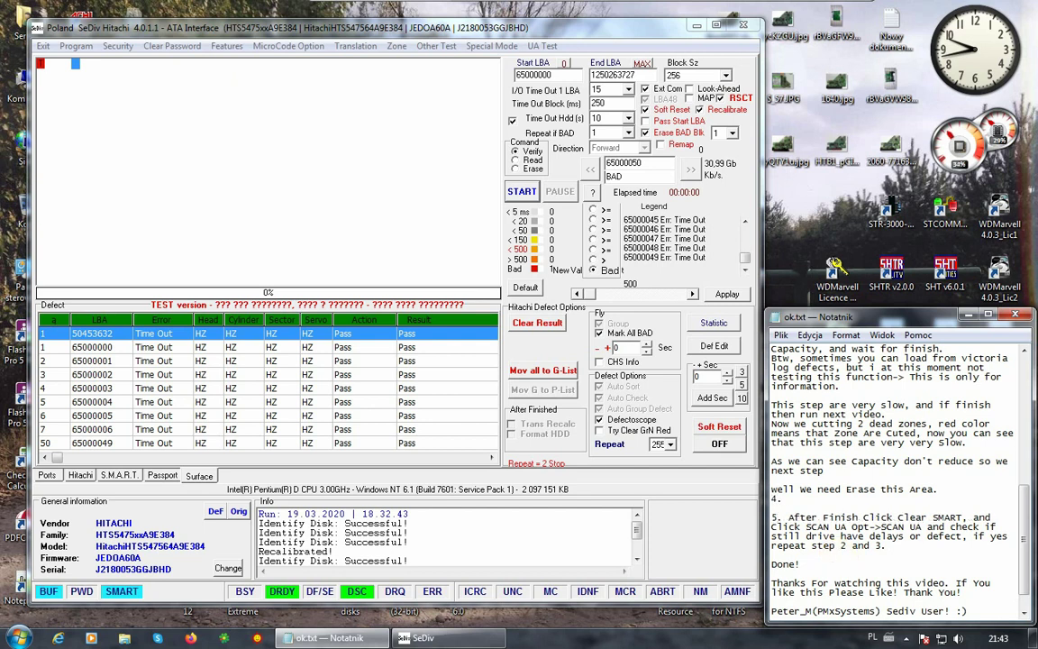
key(BackSpace)
key(Up)
key(Up)
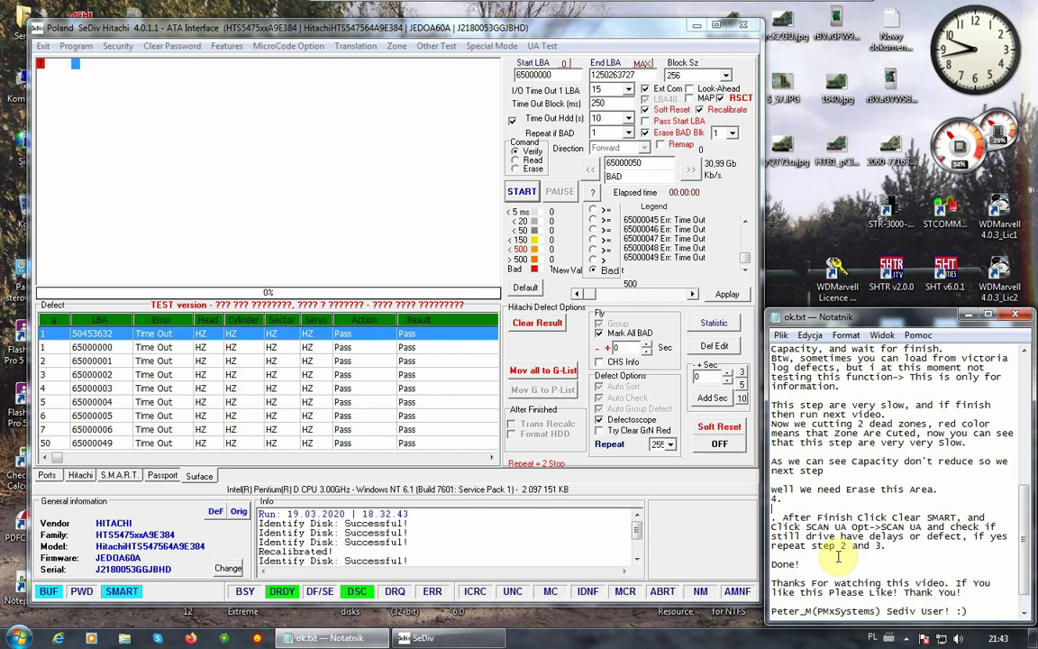
text(4)
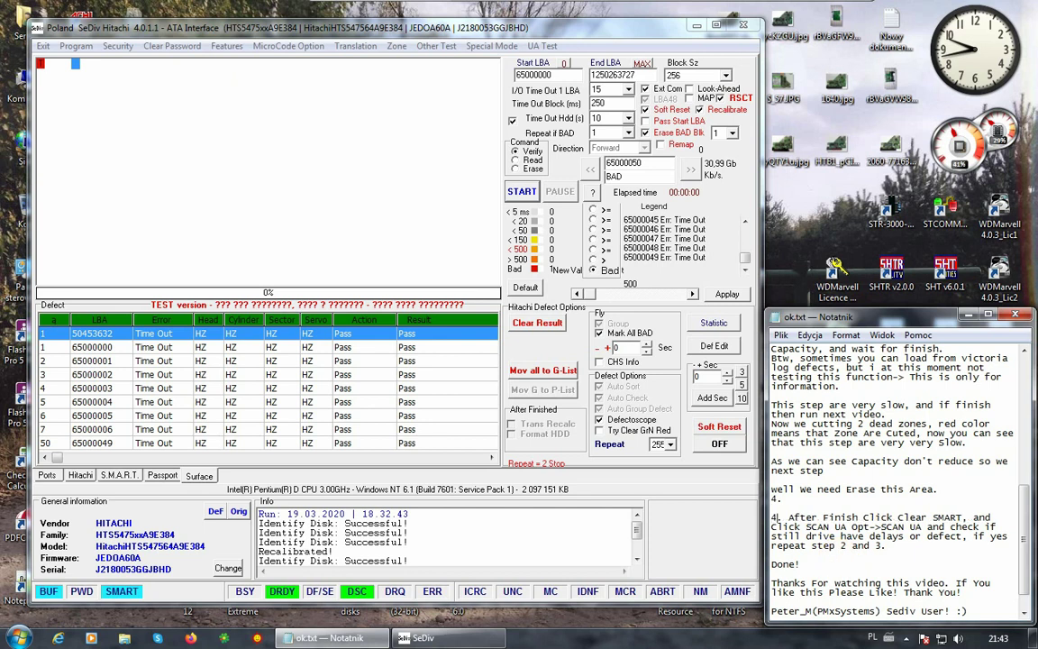
key(Up)
key(Up)
key(Up)
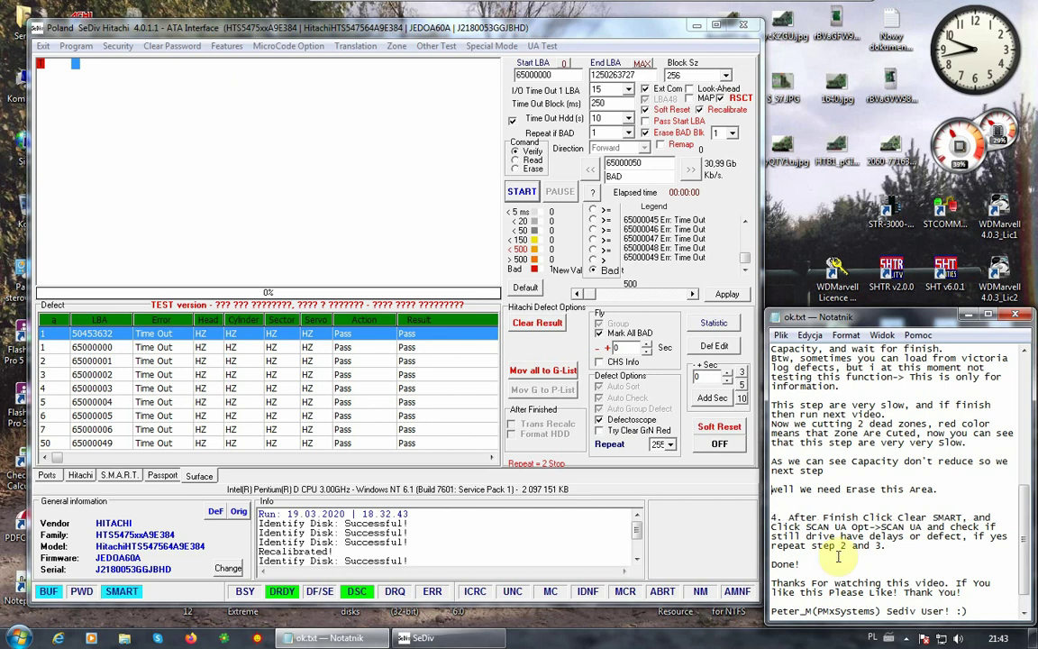
Move the line "well We need Erase this Area." in the notes to directly below the step 4 paragraph
key(shift+Right)
key(shift+Right)
key(shift+Right)
key(shift+Right)
key(shift+Right)
key(shift+Right)
key(shift+Right)
key(shift+Right)
key(shift+Right)
key(shift+Right)
key(shift+Right)
key(shift+Right)
key(shift+Right)
key(shift+Right)
key(shift+Right)
key(shift+Right)
key(shift+Right)
key(shift+Right)
key(shift+Right)
key(shift+Right)
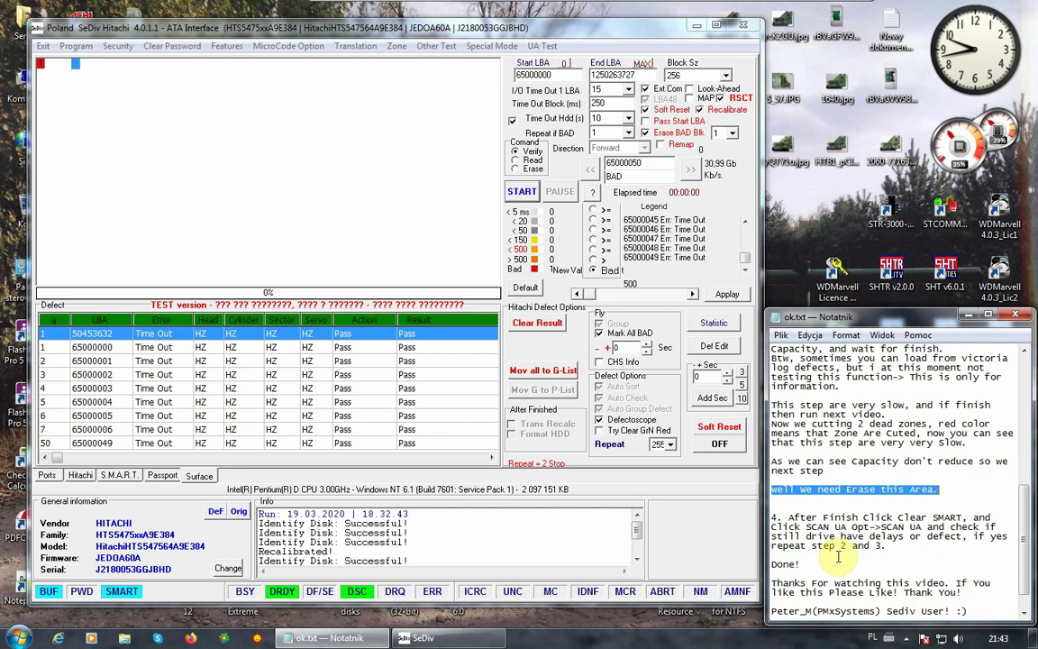
key(Delete)
key(Delete)
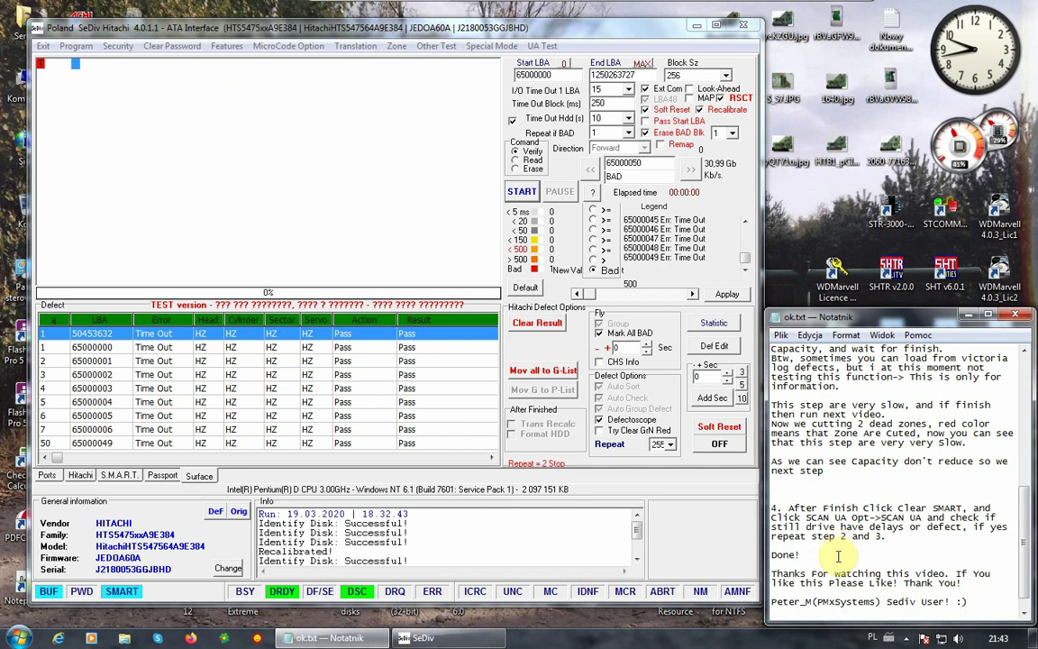
key(Delete)
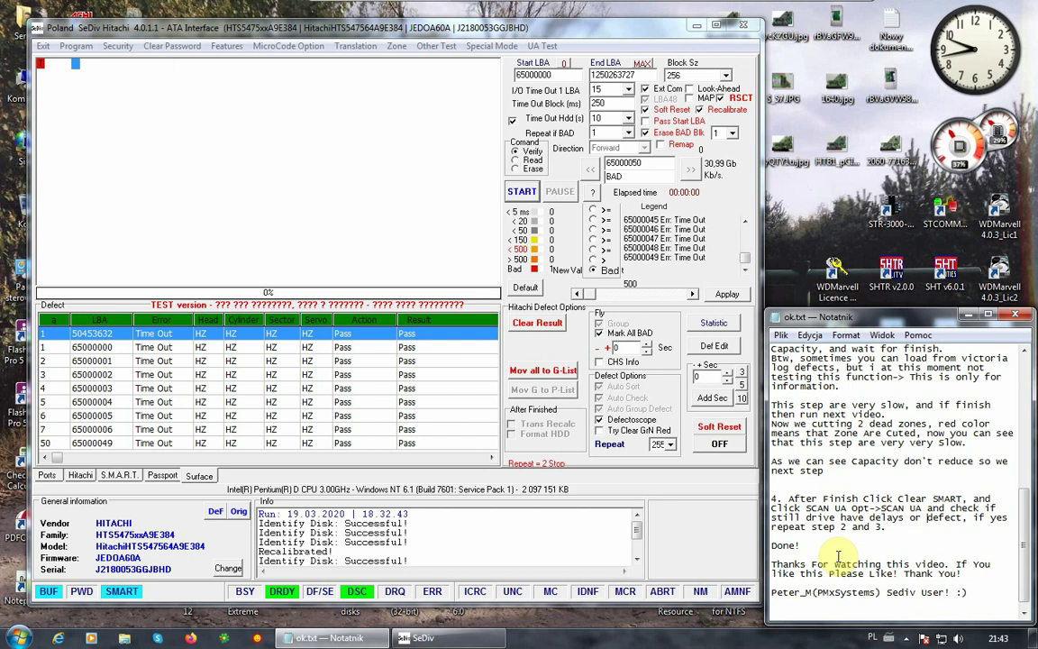
key(Return)
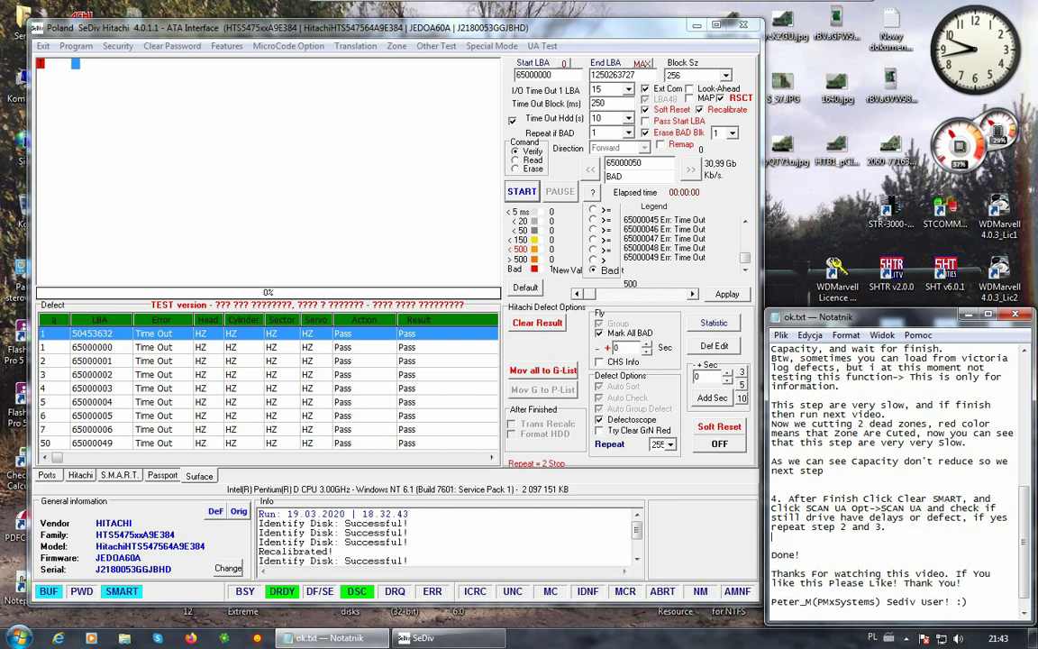
text(well We need Erase this Area.)
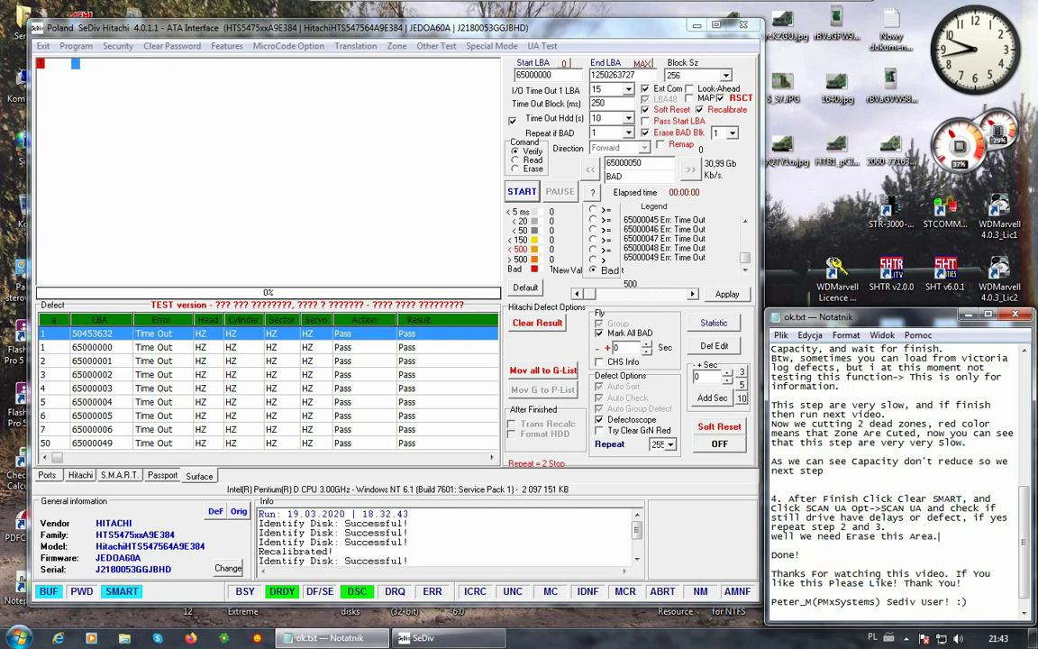
Run an Erase pass from LBA 65000000, stop it, and recheck the same area with a brief Verify scan
click(516, 168)
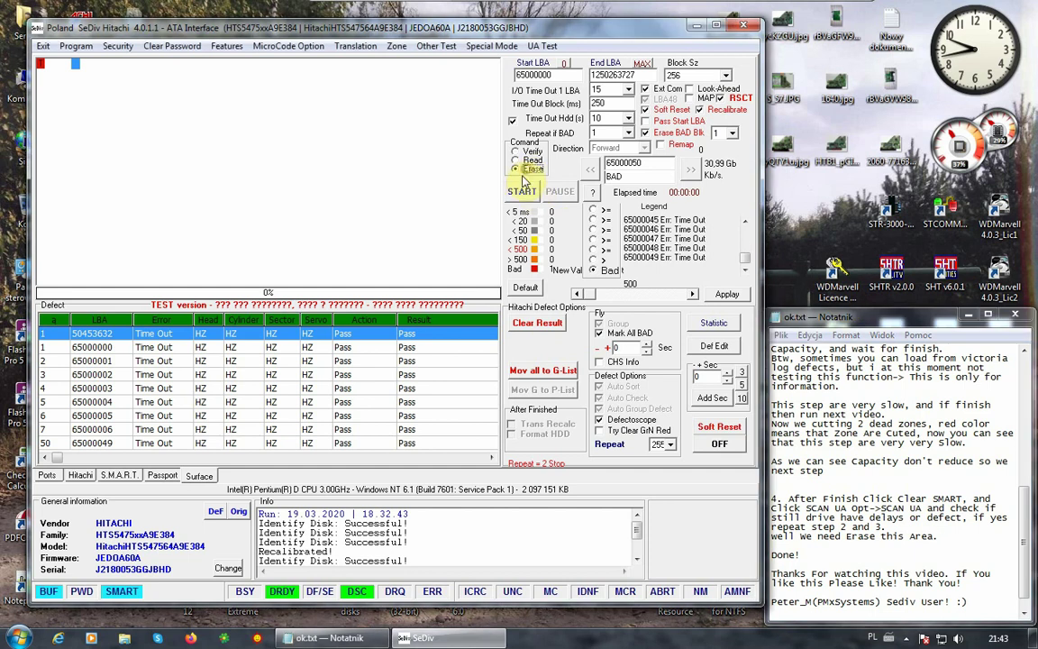
click(520, 193)
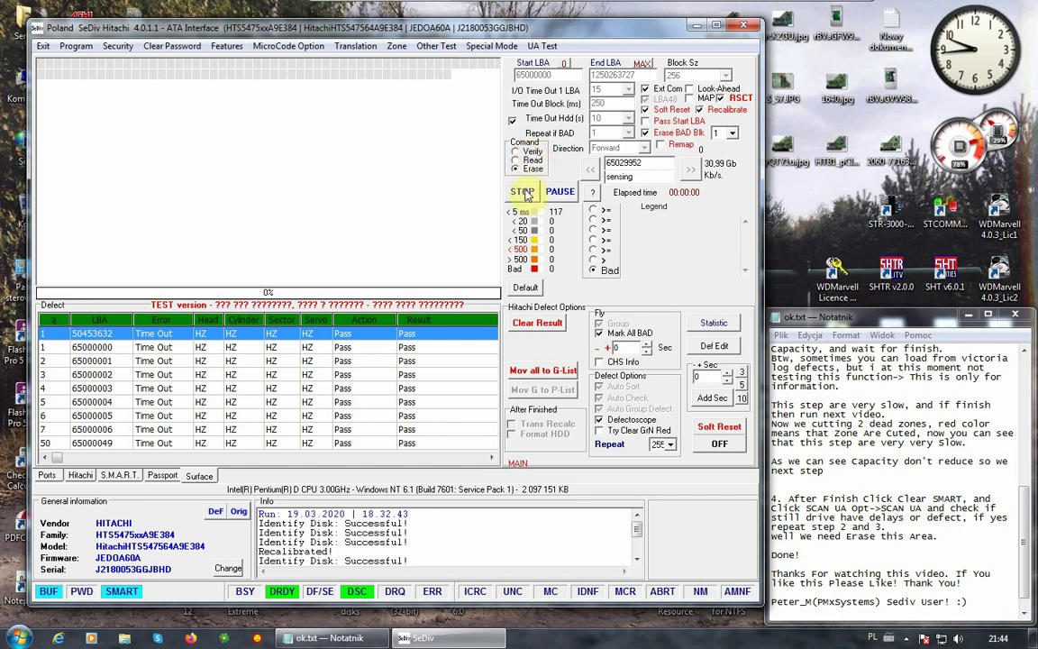
click(523, 192)
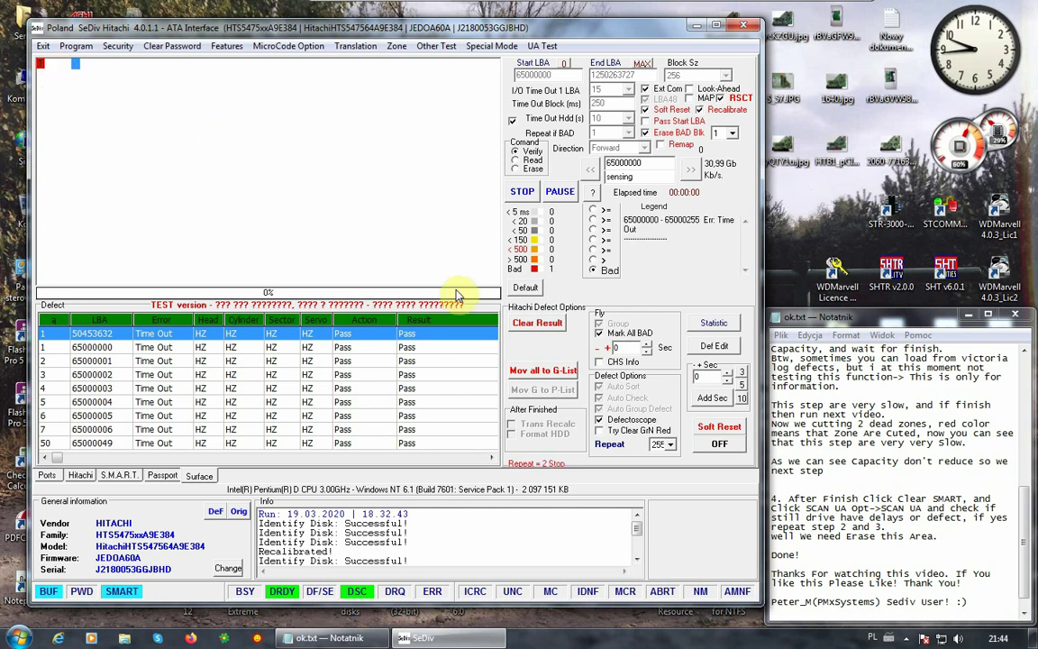
click(524, 195)
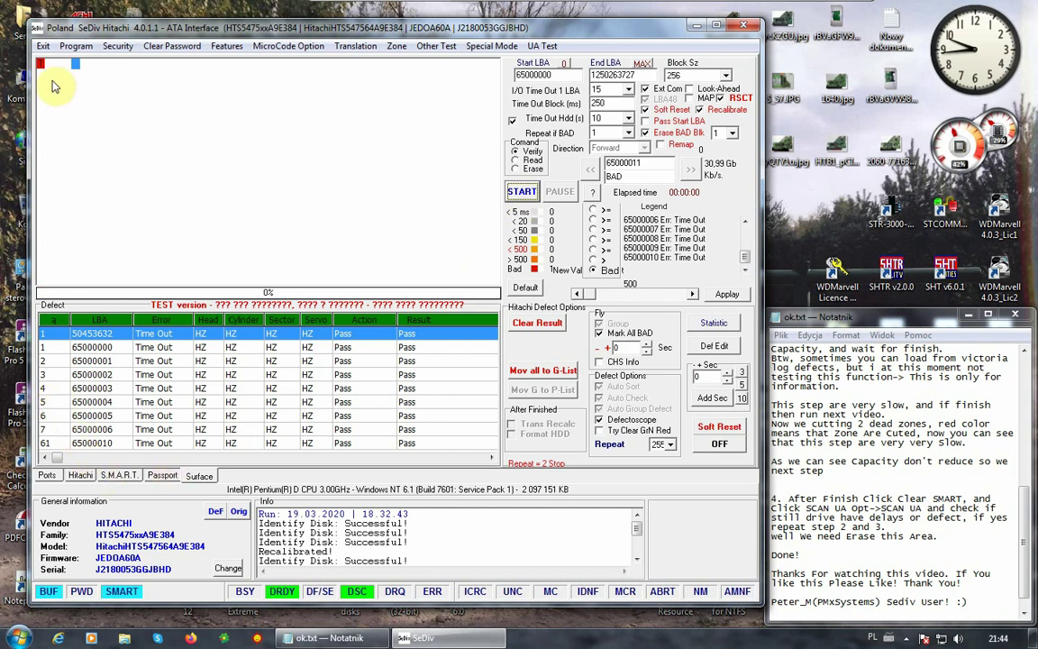
mouse_move(41, 65)
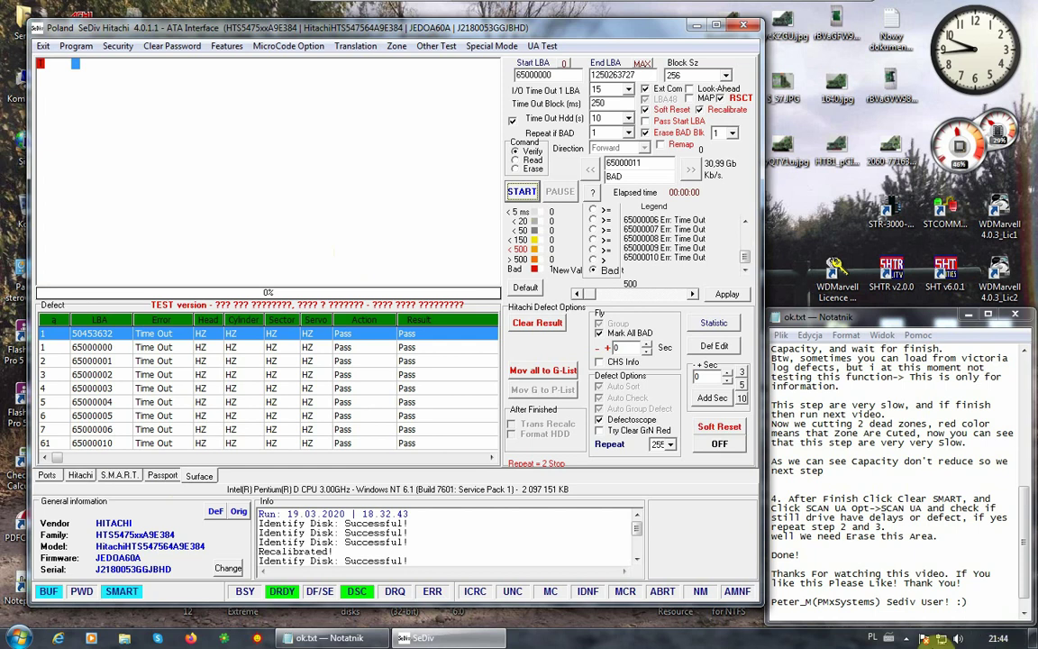
click(906, 638)
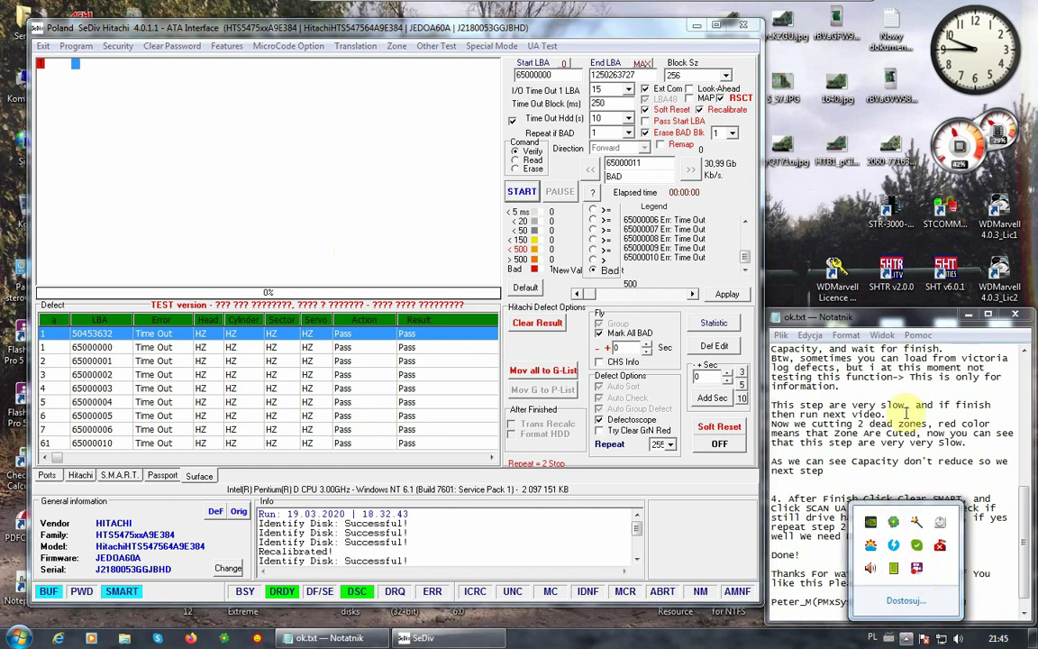
right_click(916, 568)
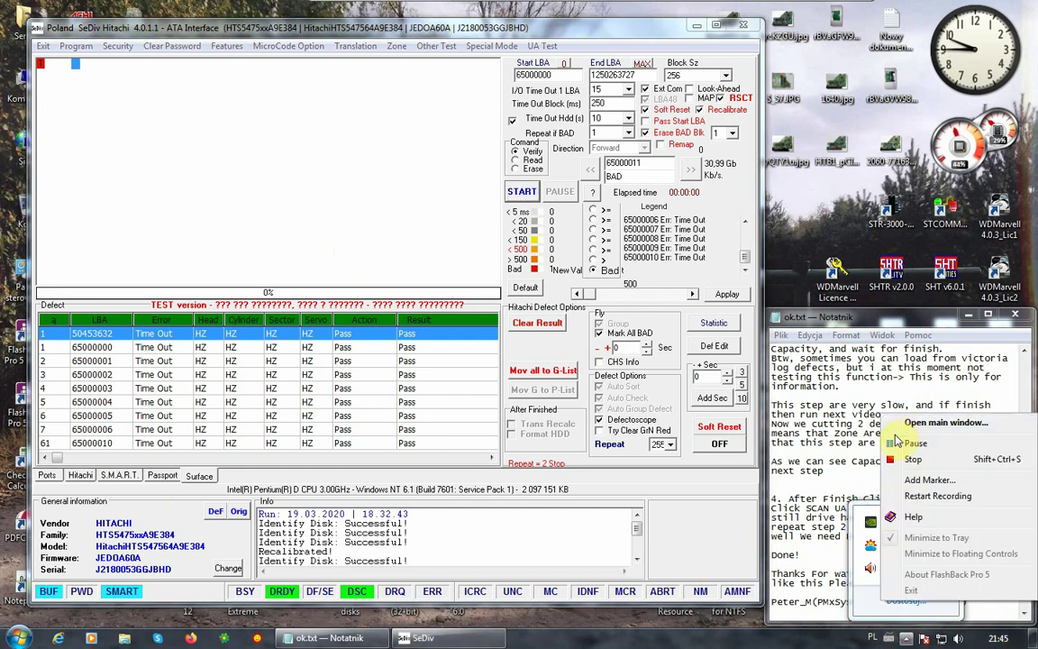
click(877, 613)
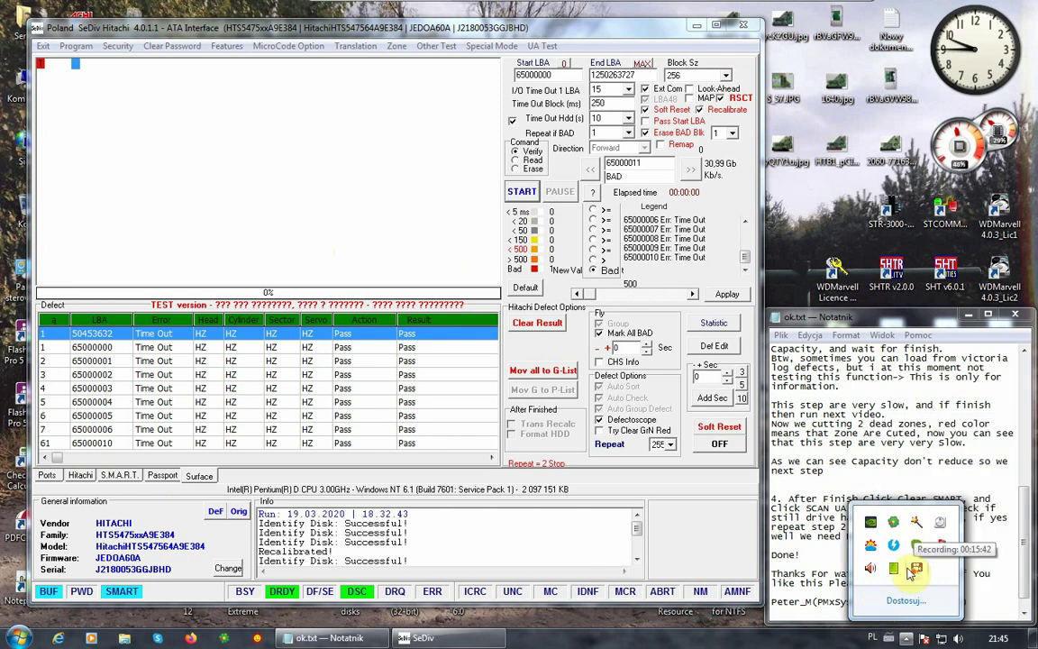
Return to the Hitachi utilities and open the Format LBA settings from the format and translator options
click(79, 476)
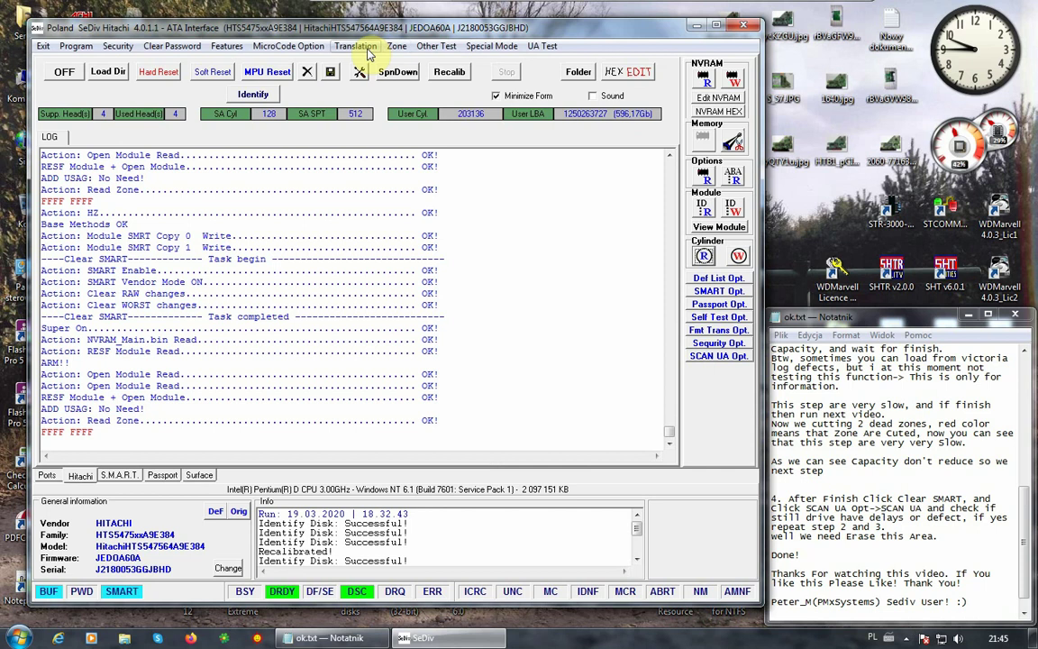
click(703, 330)
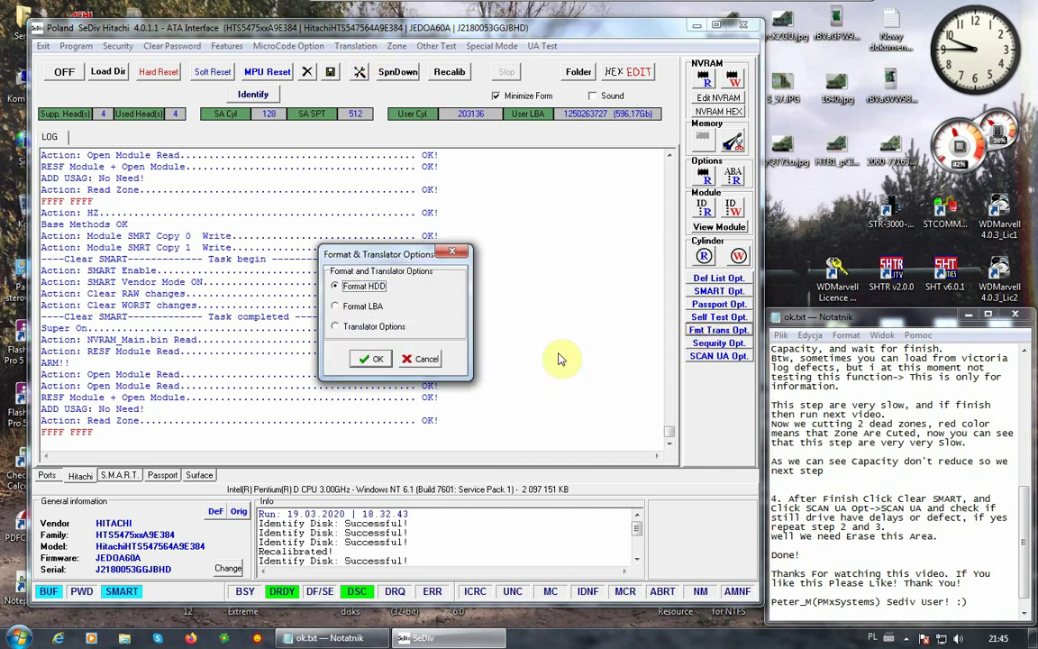
click(347, 306)
click(372, 358)
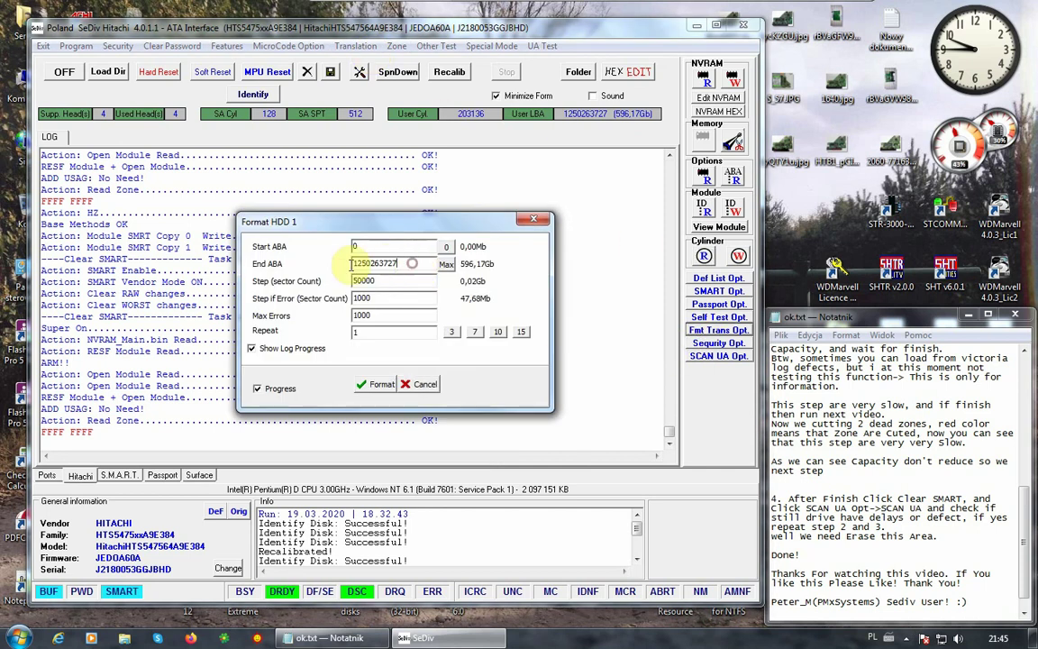
Enter 65000000 as the End ABA and copy that value into the Start ABA
text(6)
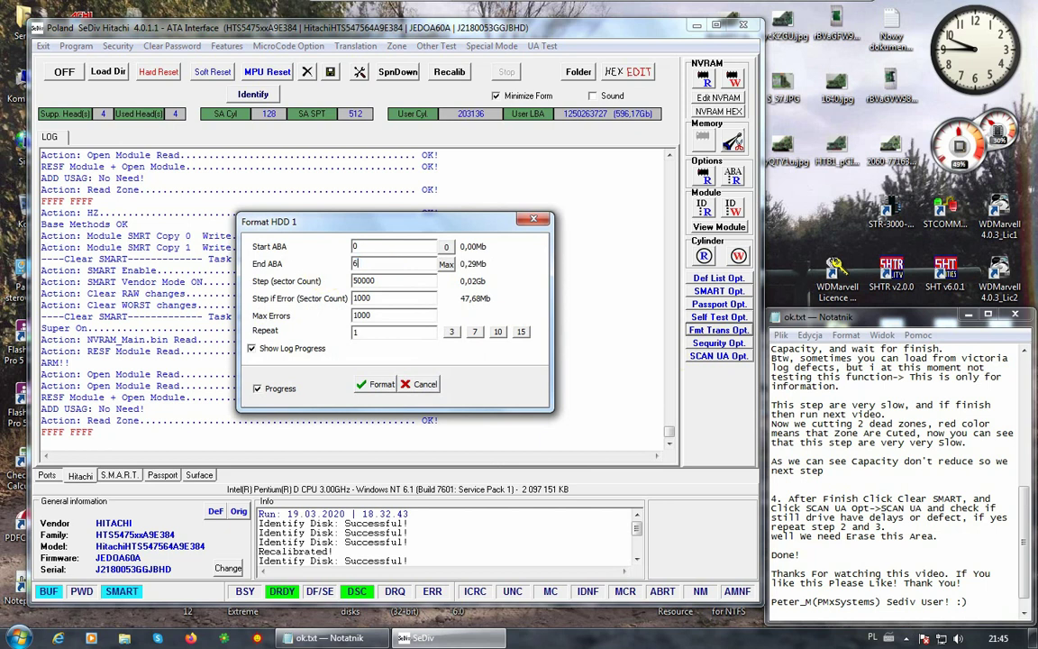
text(5000000)
drag(389, 263, 347, 263)
right_click(359, 264)
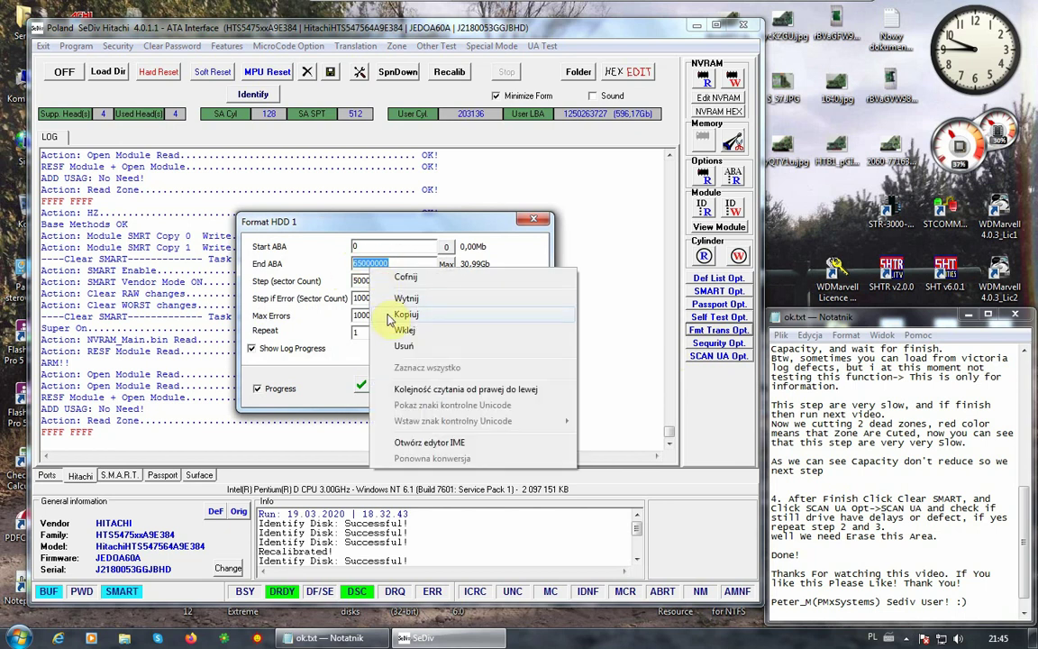
click(388, 314)
double_click(360, 247)
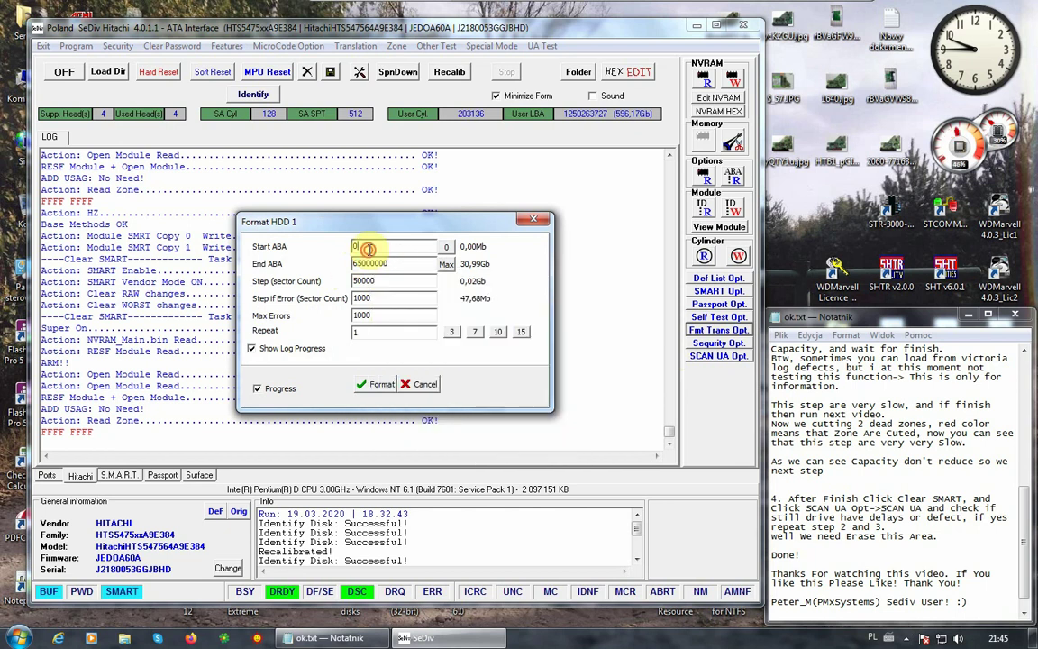
right_click(369, 248)
click(400, 312)
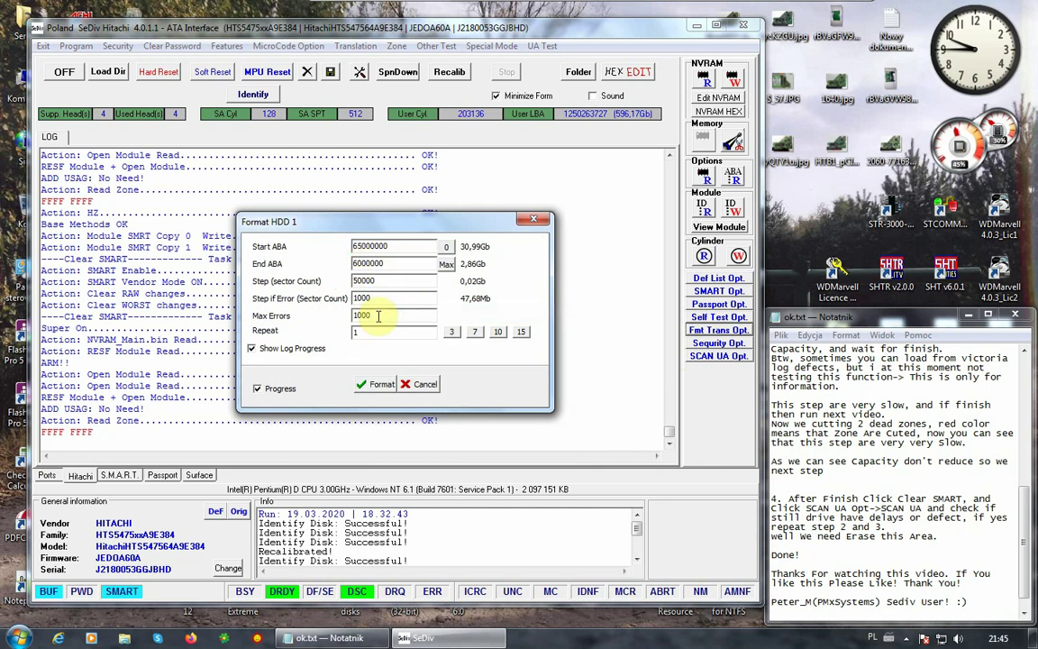
Set the End ABA to 69000000 and start formatting the range
key(Delete)
text(9)
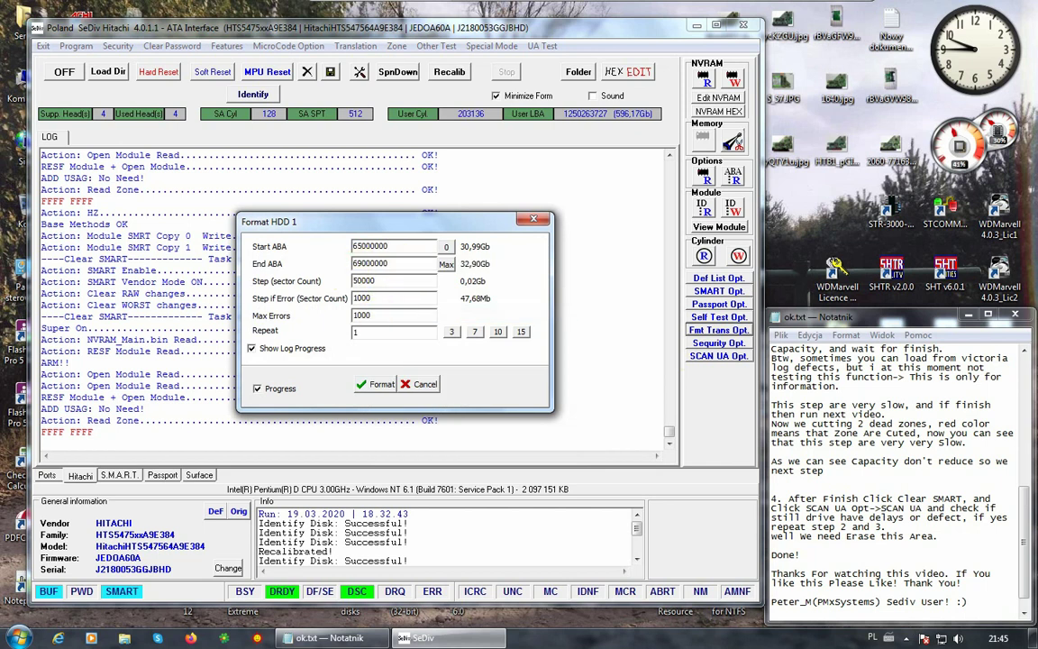
click(375, 386)
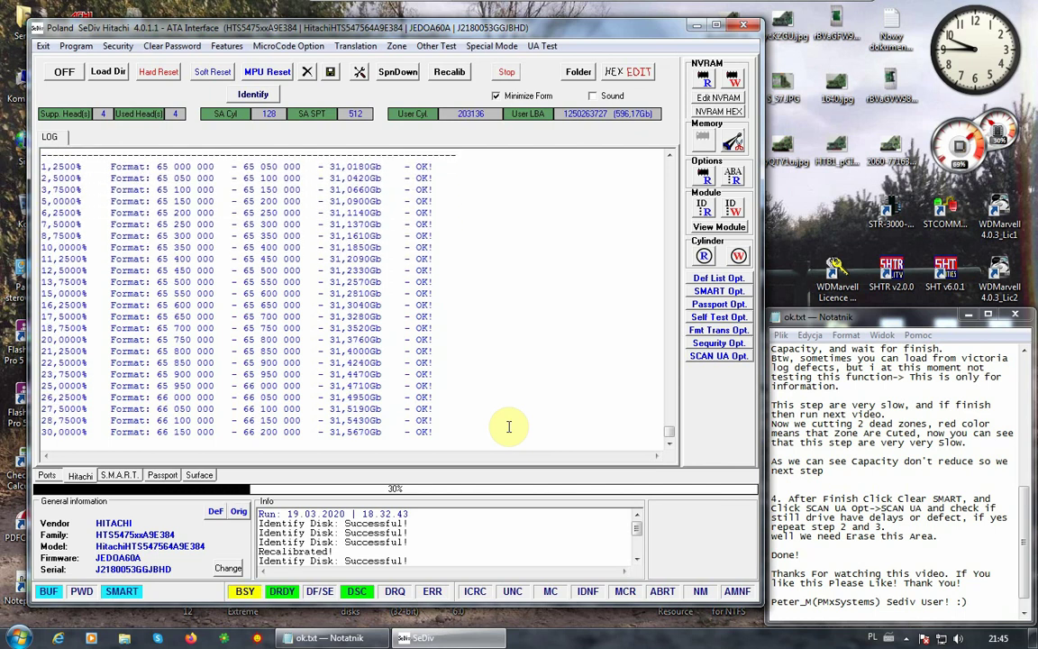
Extend the last instruction in the notes to end "Erase this Area, then Click FMT Trans->FormatLBA->Type LBA and try again."
click(933, 535)
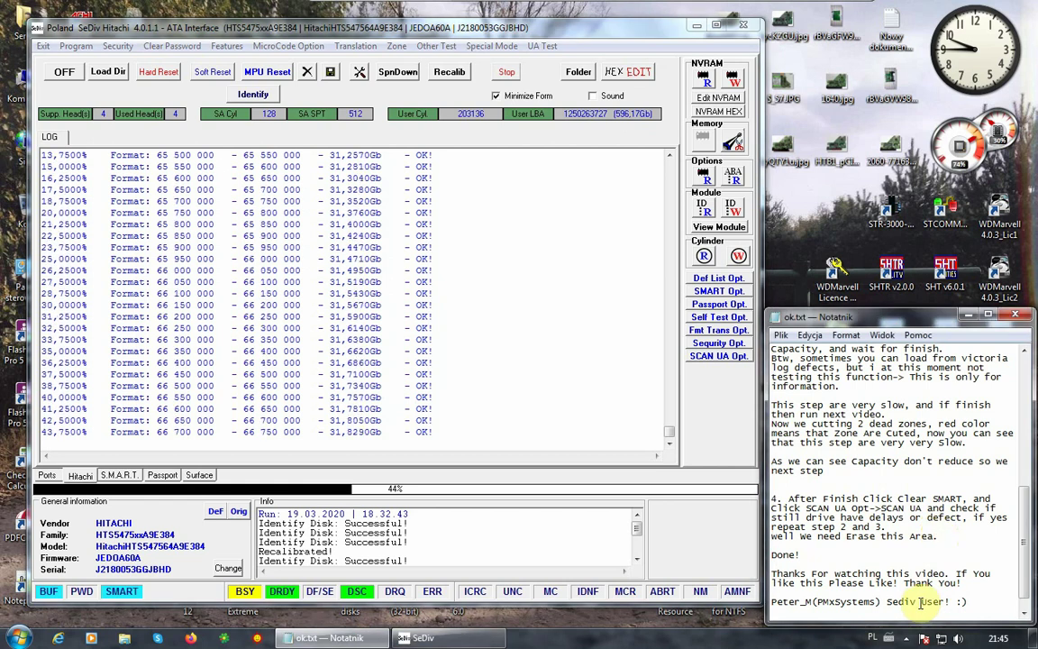
text(then)
key(BackSpace)
key(BackSpace)
key(BackSpace)
key(BackSpace)
key(BackSpace)
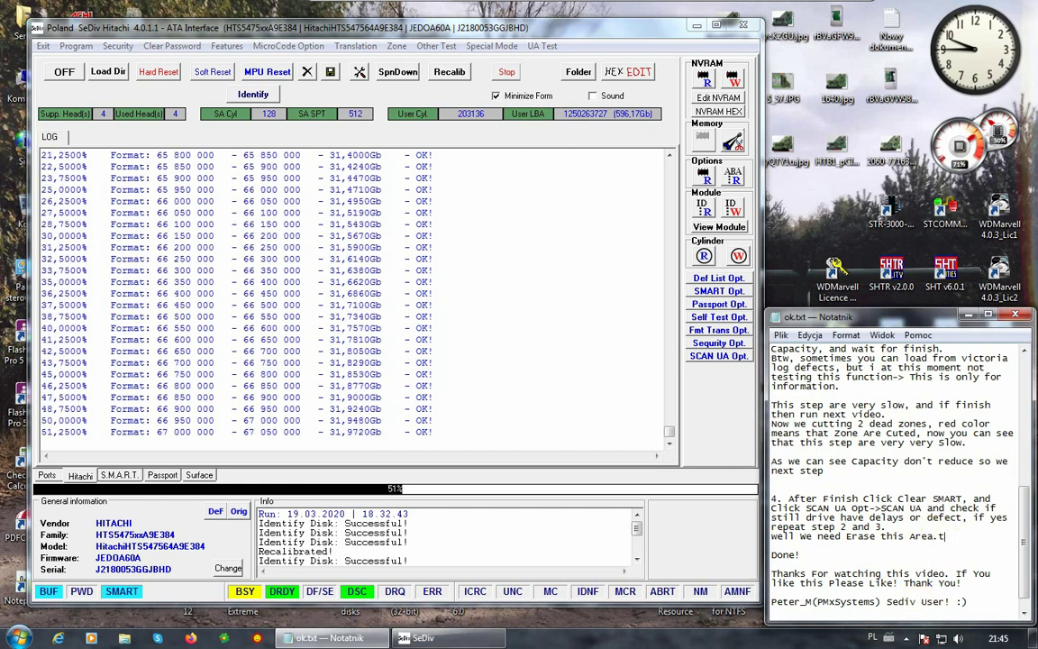
text(, then Click )
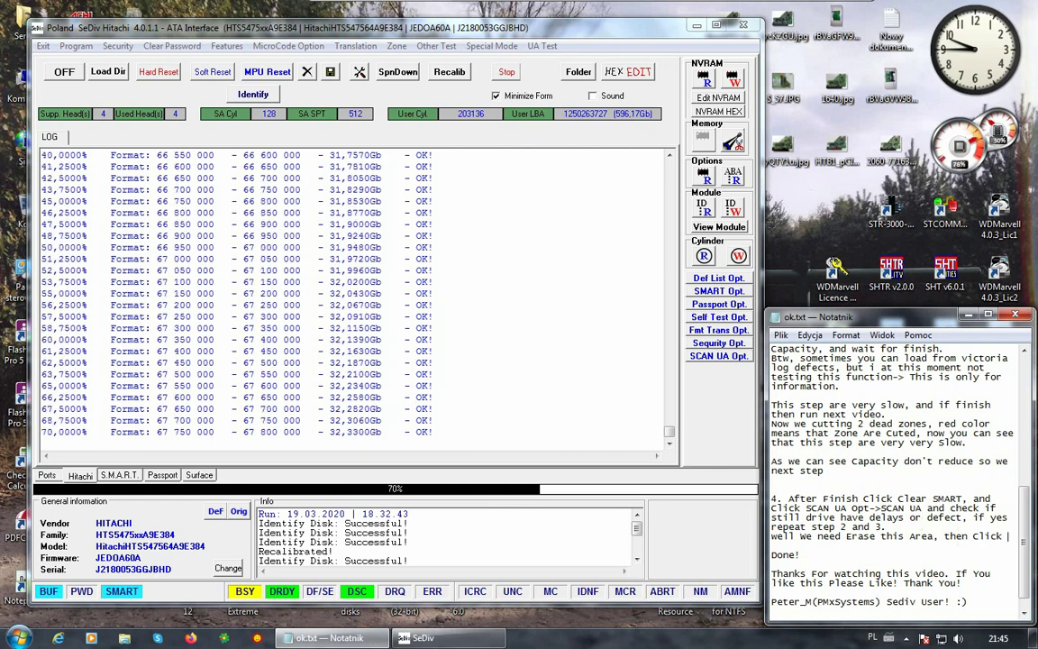
text(FMT Transd)
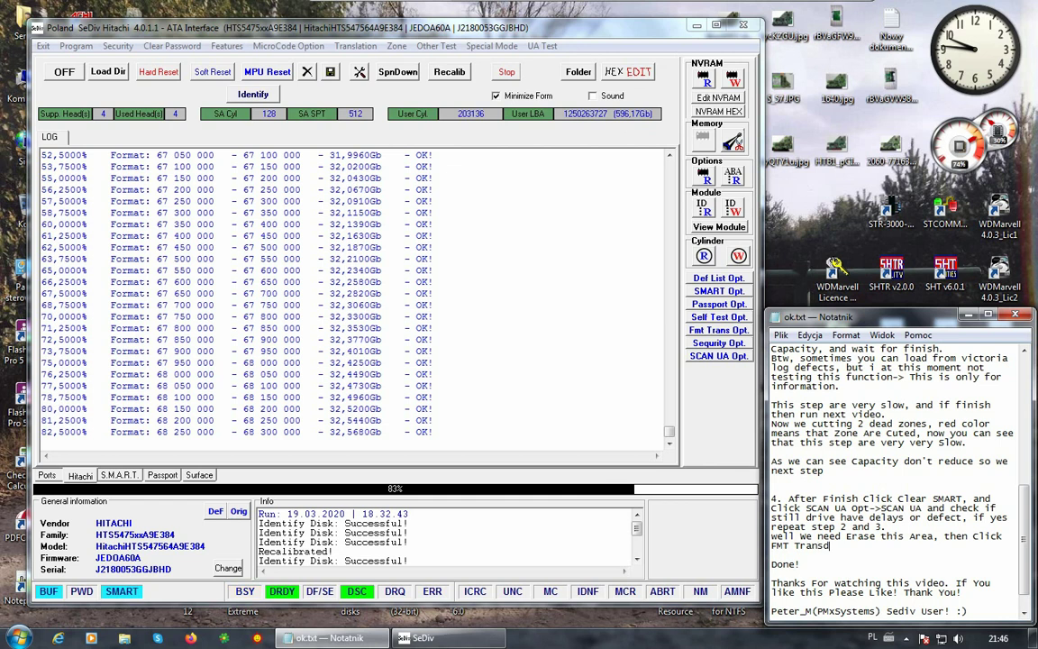
key(BackSpace)
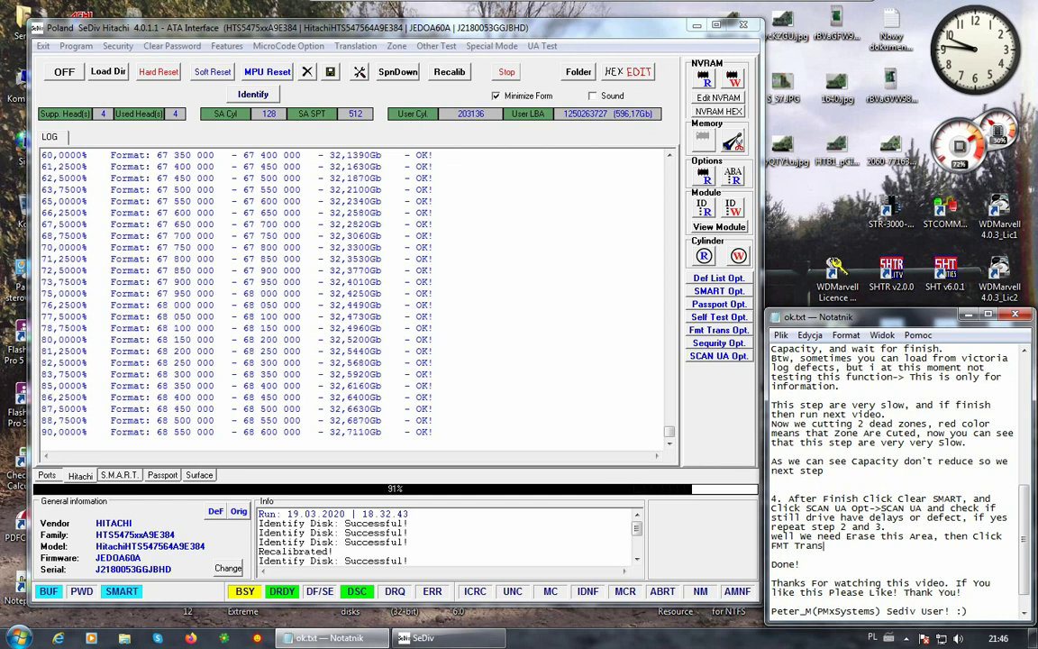
text(->FormatLBA)
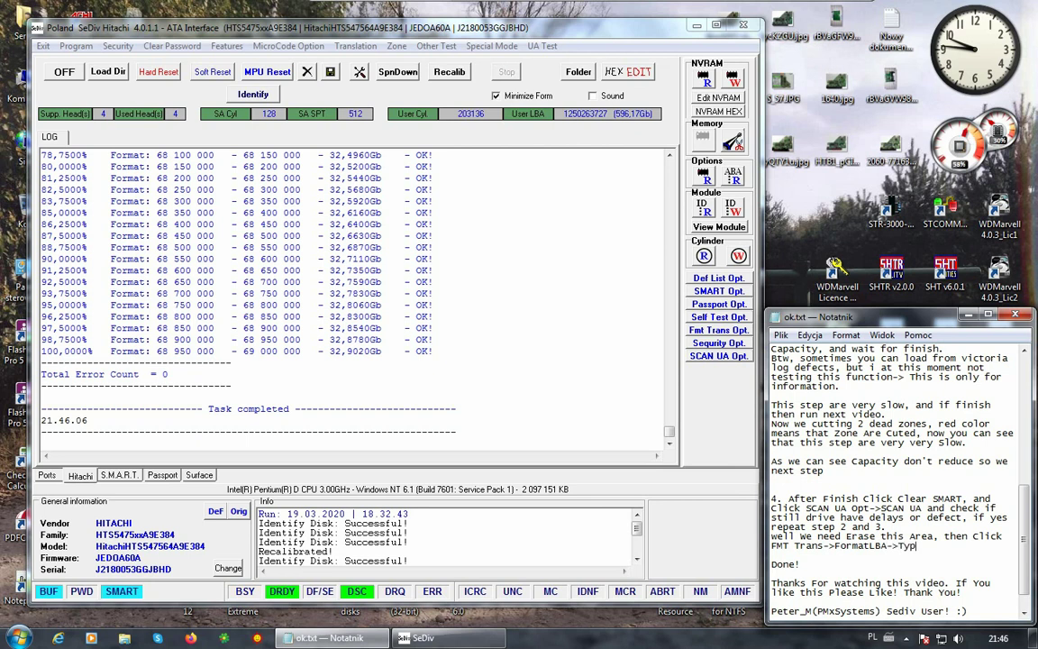
text( ->Type LBA and try again.)
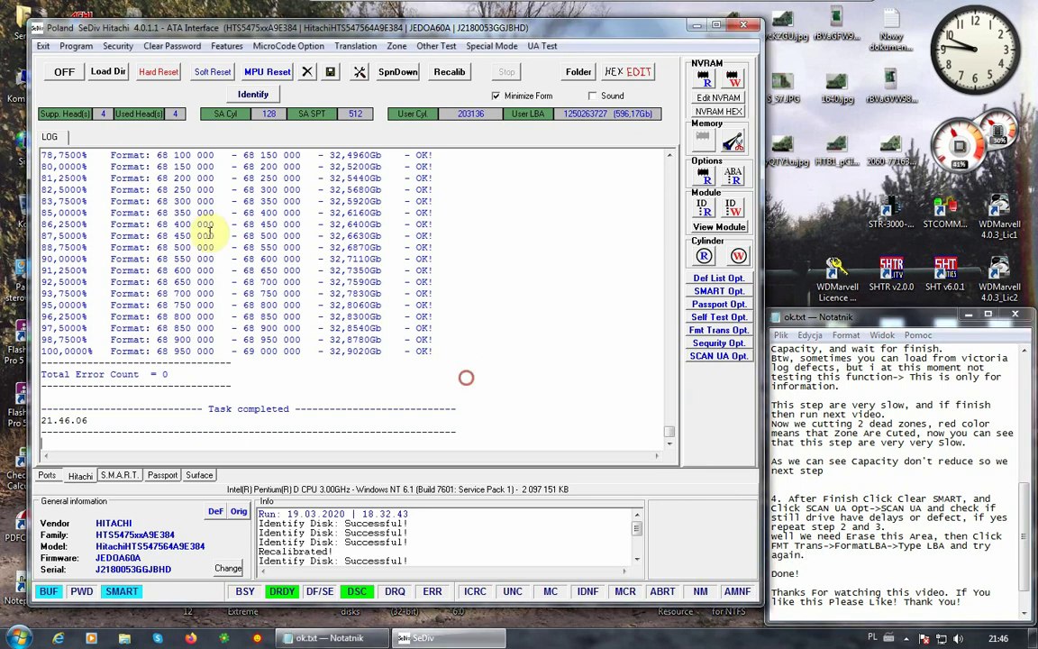
Examine the formatted LBA ranges and their status in the log
click(109, 206)
drag(149, 225, 420, 304)
click(420, 305)
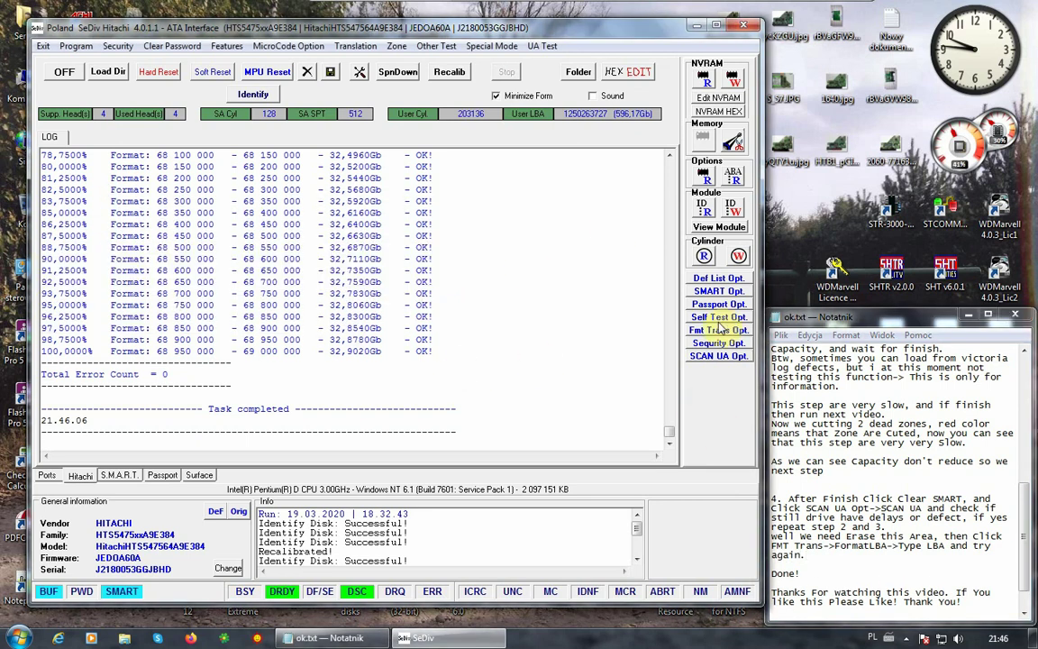
Run an ATA verify scan of the drive surface starting at LBA 65000000 and watch for bad blocks
click(719, 355)
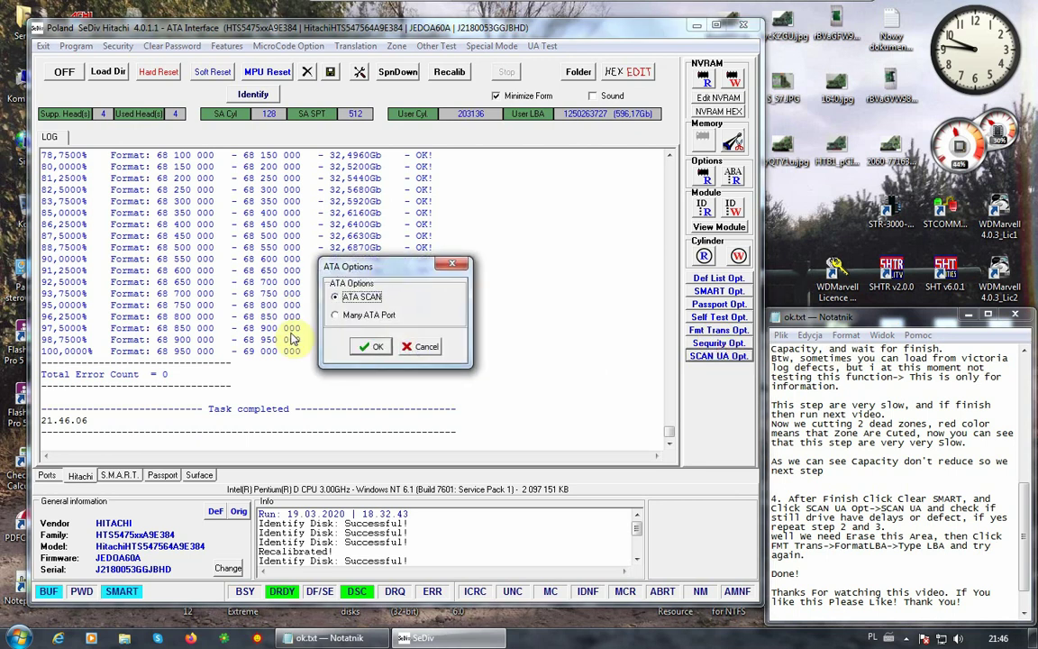
click(373, 354)
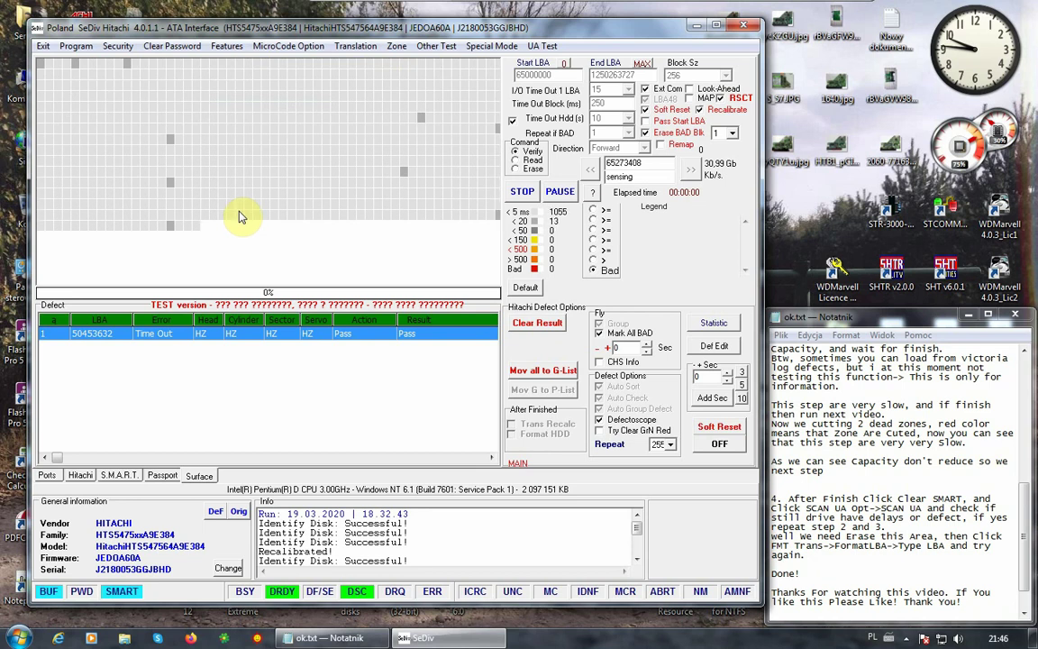
mouse_move(239, 216)
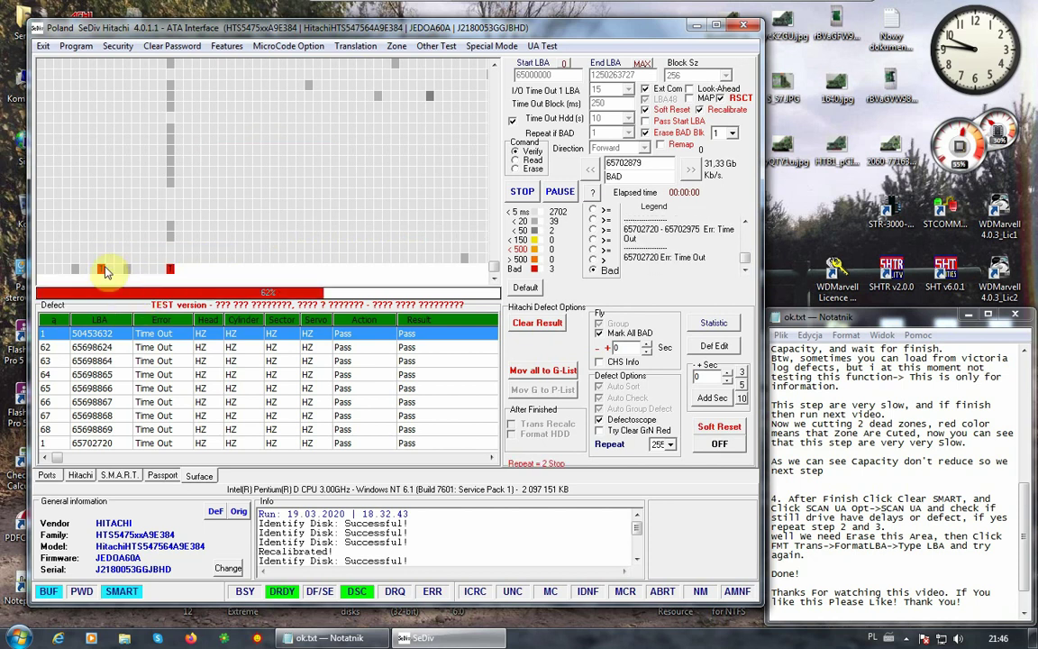
mouse_move(104, 273)
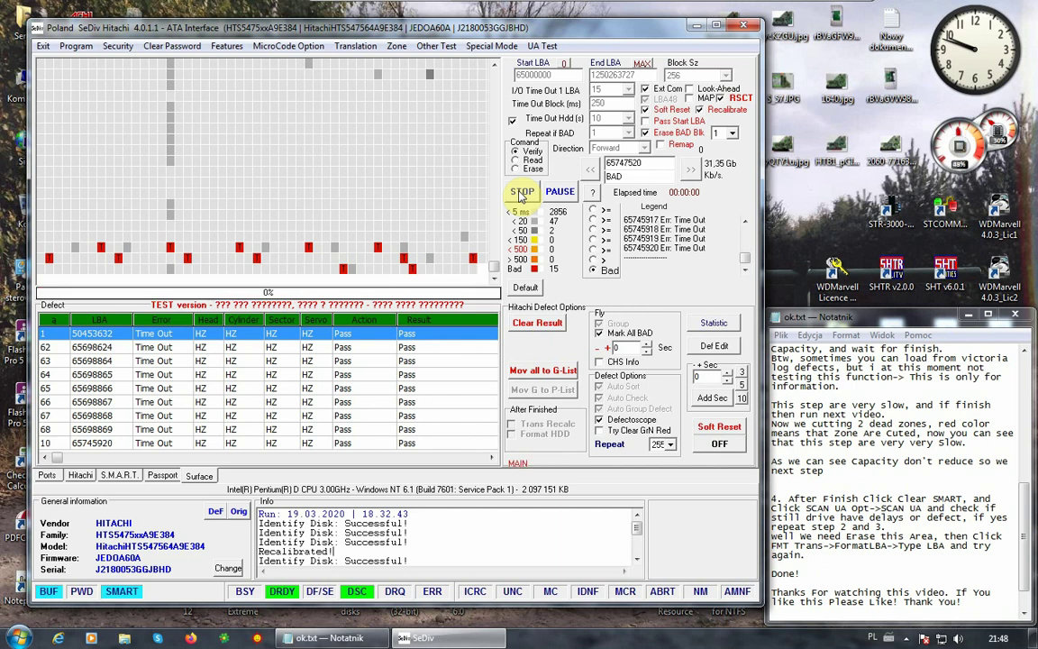
mouse_move(410, 274)
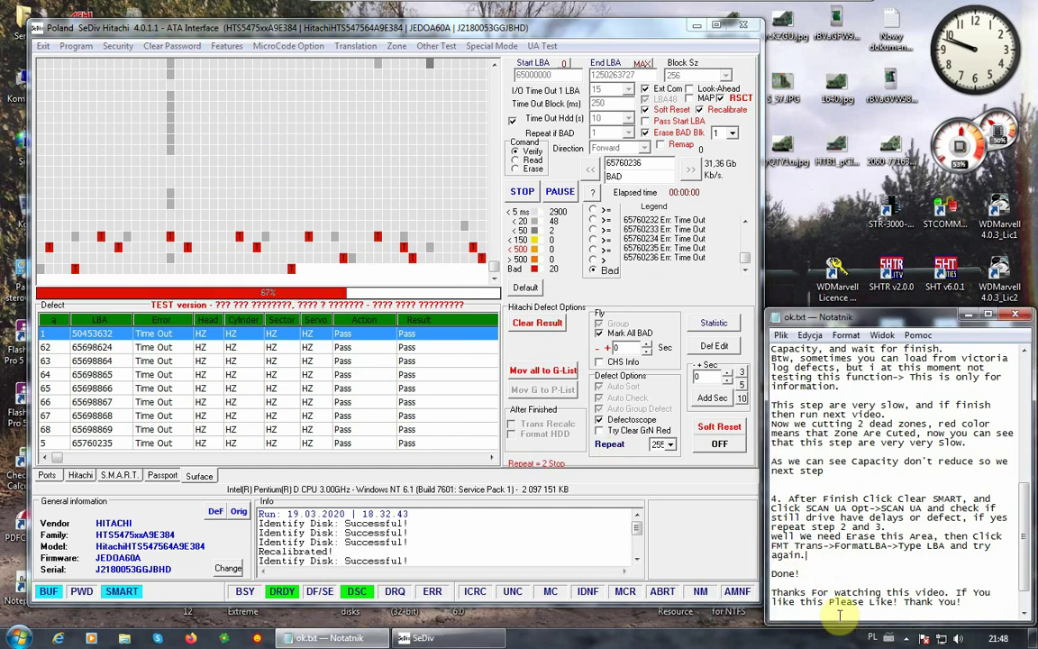
Start a new paragraph before "Done!" in the notes with the words "In my case"
click(772, 564)
key(Return)
key(Return)
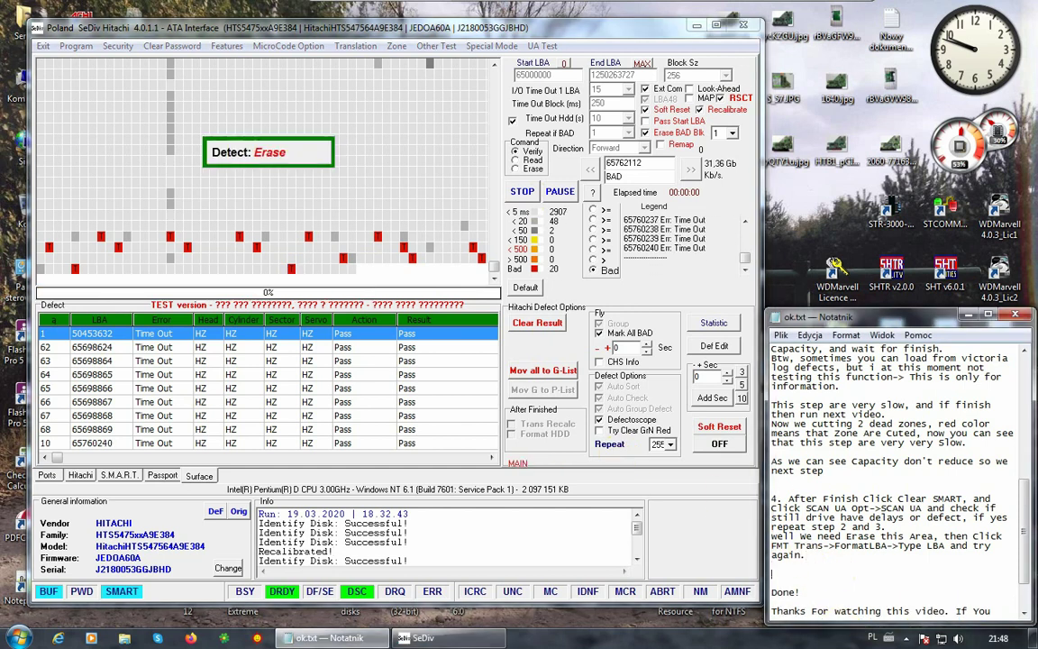
text(In my ca)
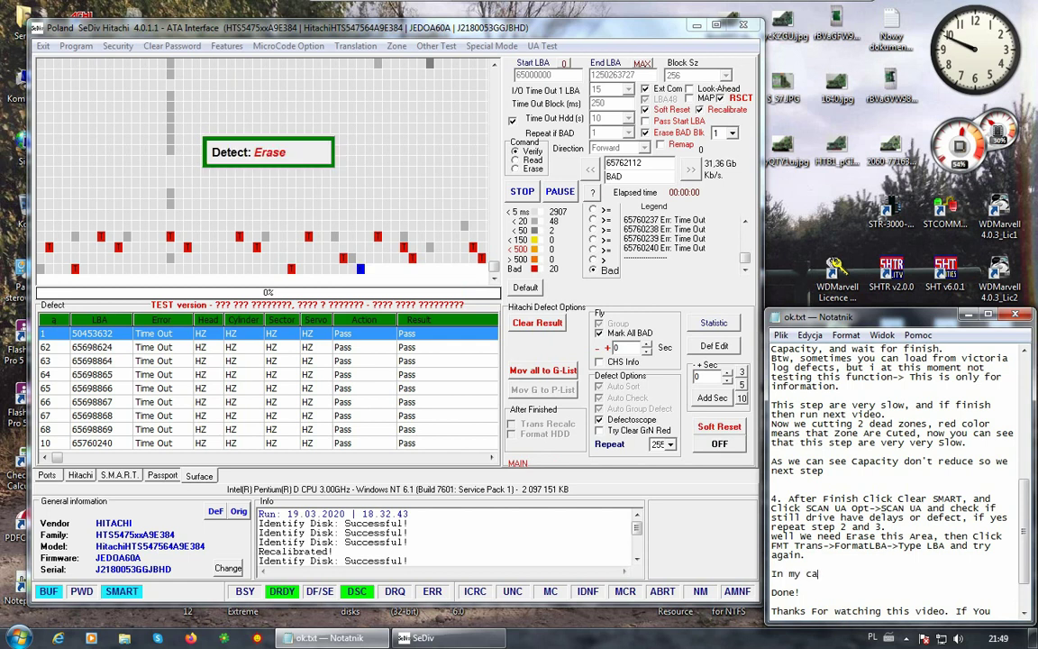
text(ce thi)
key(BackSpace)
key(BackSpace)
key(BackSpace)
key(BackSpace)
key(BackSpace)
key(BackSpace)
key(BackSpace)
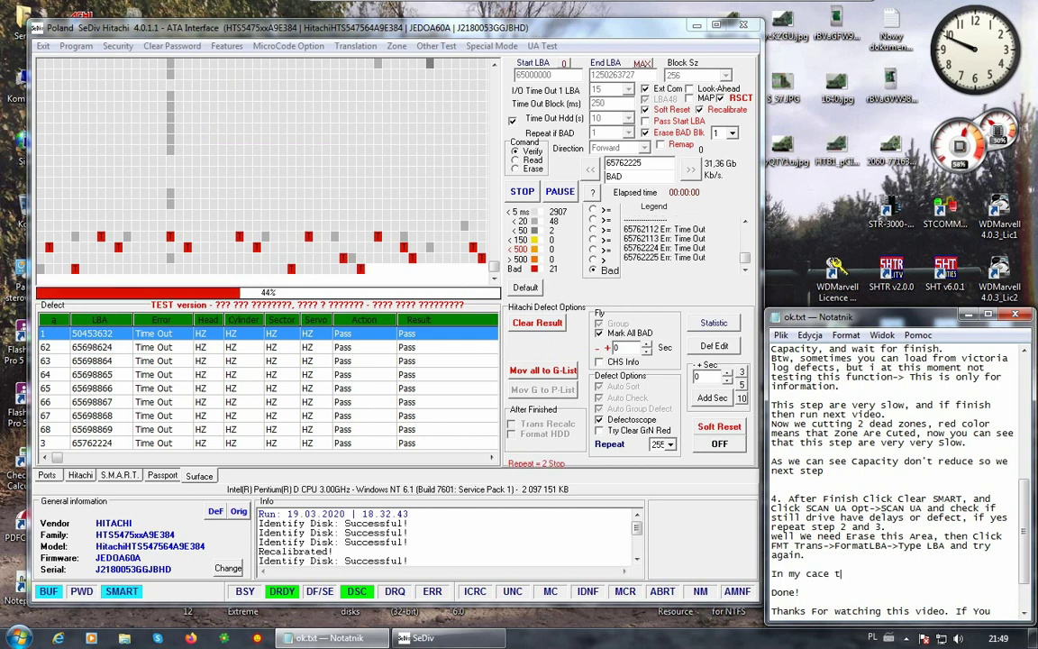
text(ase th)
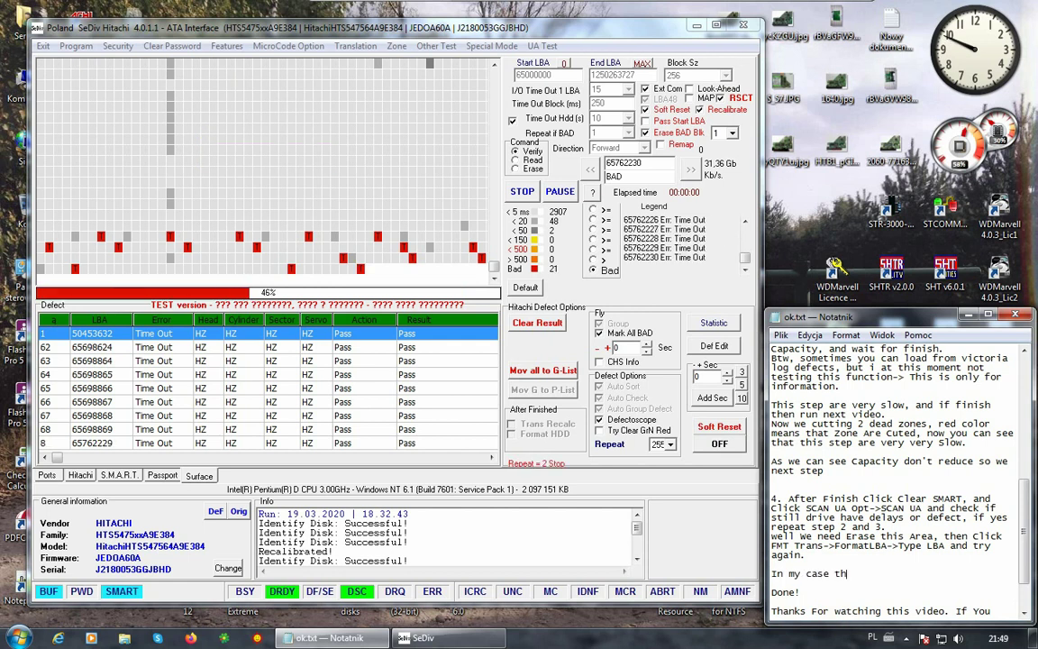
text(is dri)
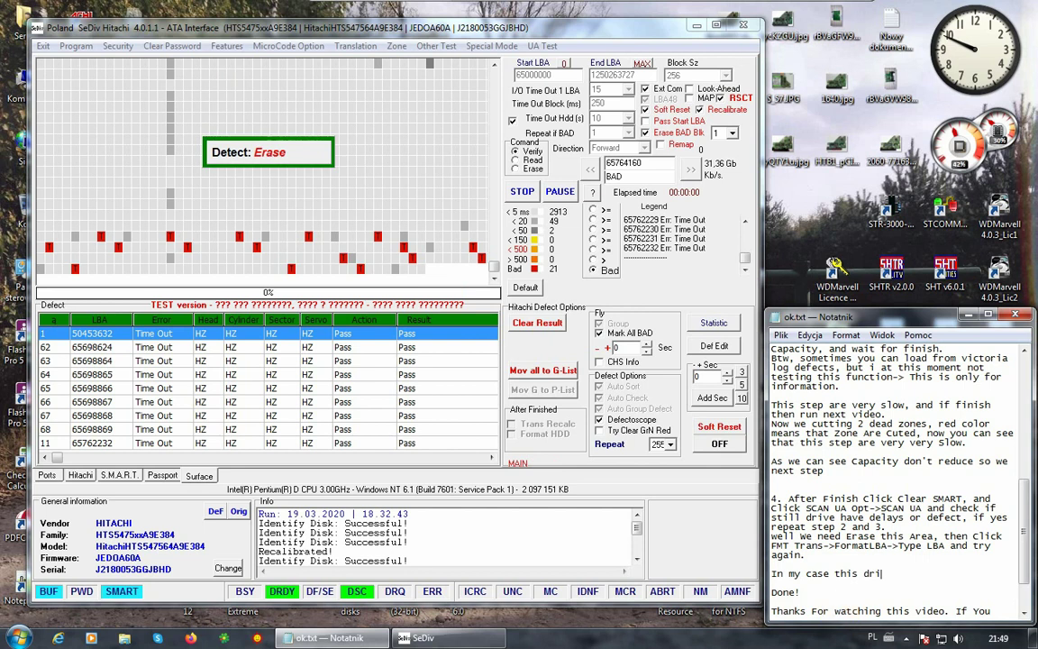
text(ve have)
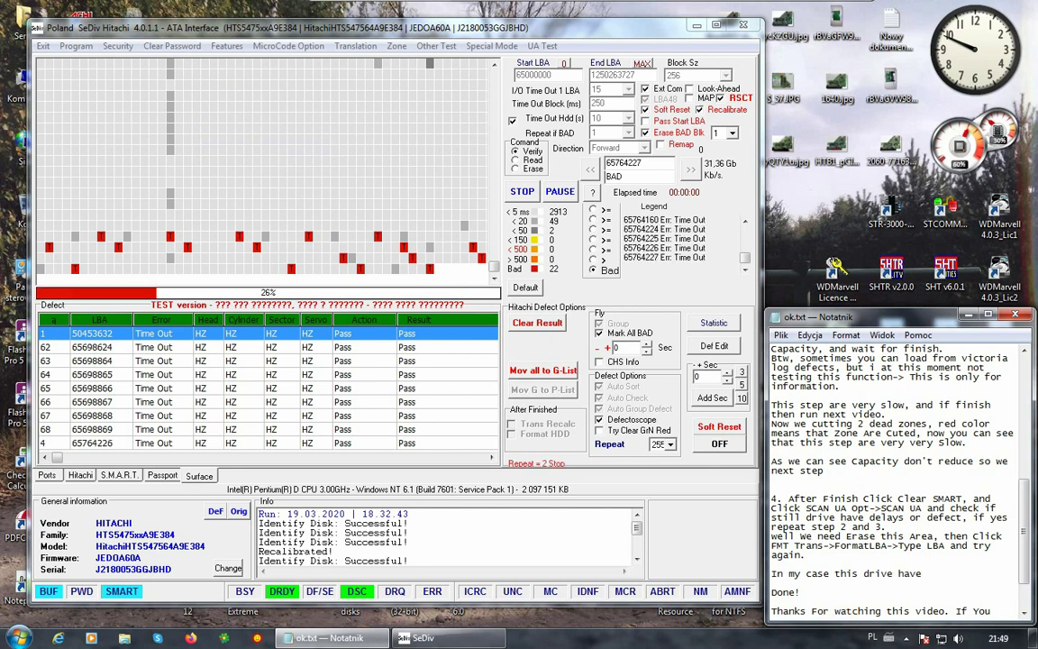
key(BackSpace)
key(BackSpace)
key(BackSpace)
key(BackSpace)
key(BackSpace)
key(BackSpace)
key(BackSpace)
key(BackSpace)
key(BackSpace)
key(BackSpace)
key(BackSpace)
key(BackSpace)
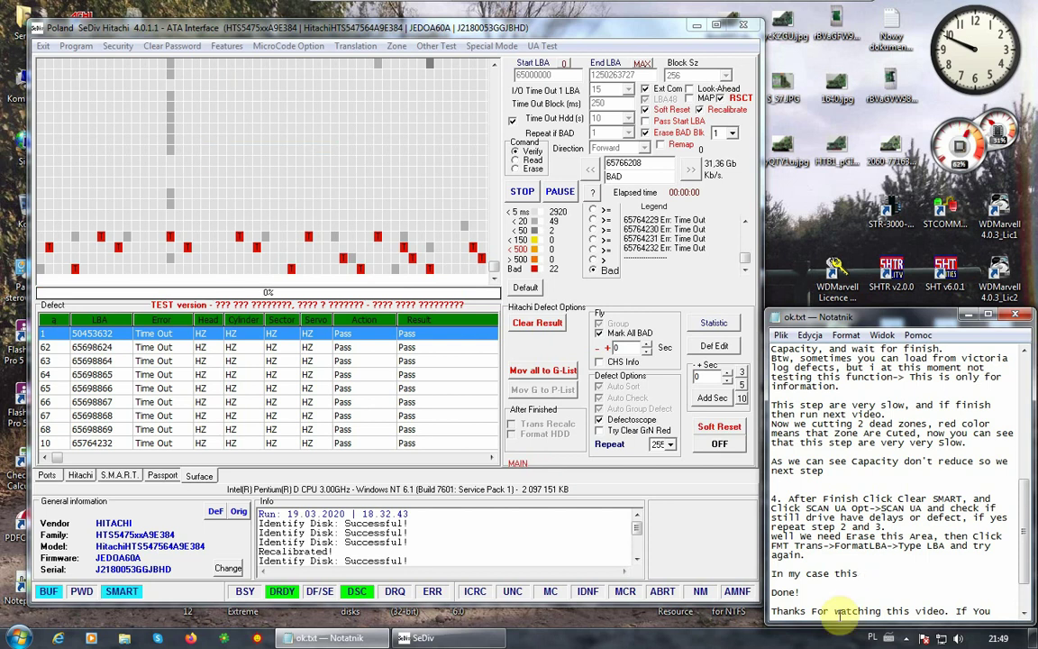
text(i thin)
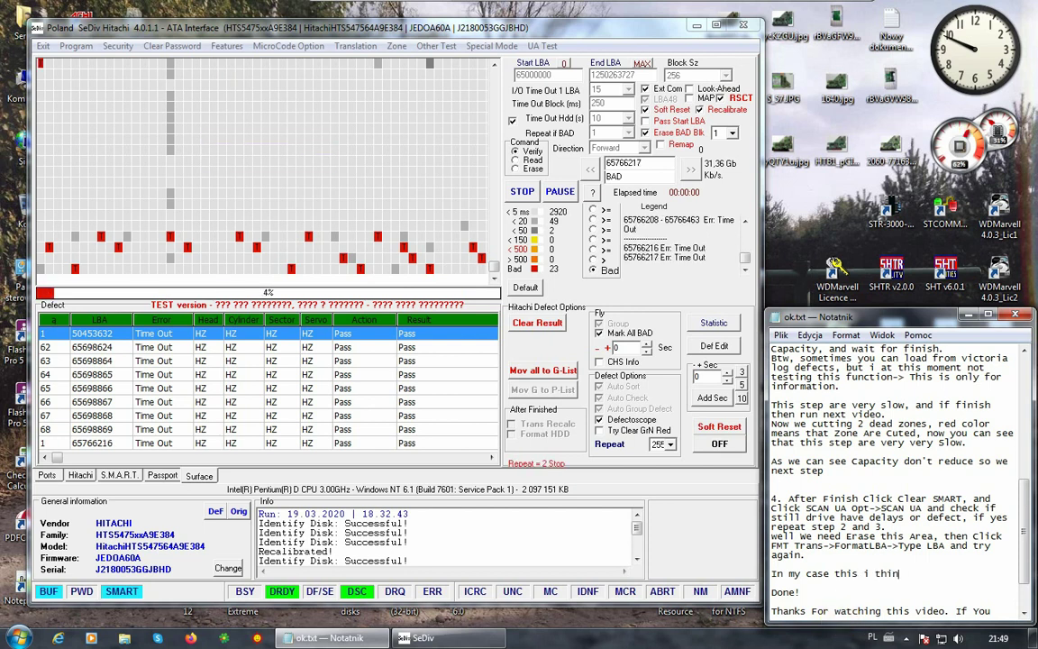
text(k)
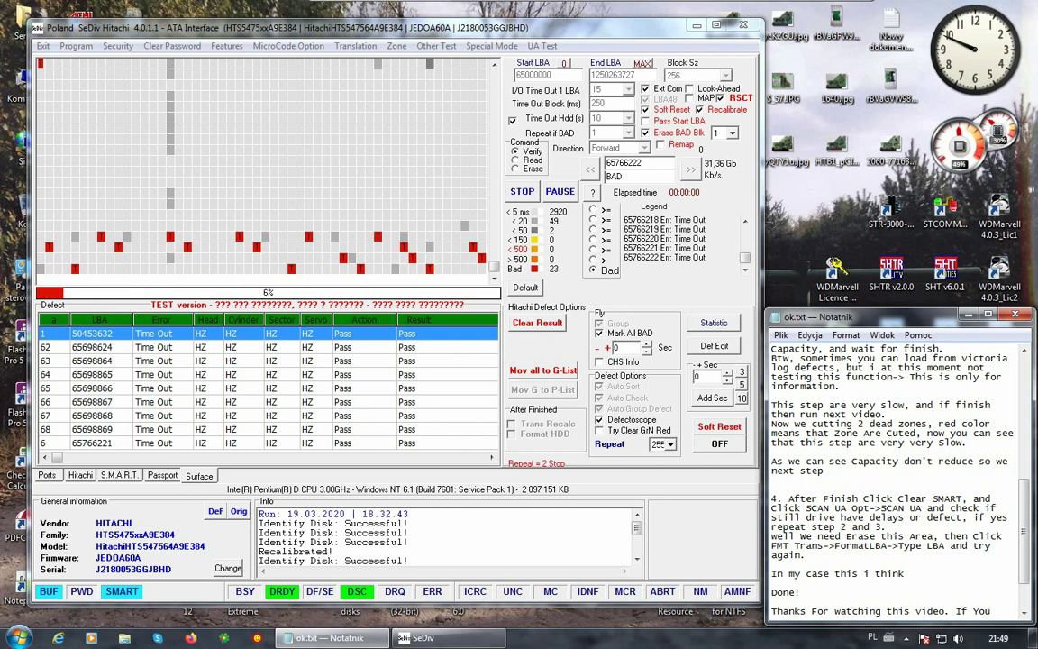
key(BackSpace)
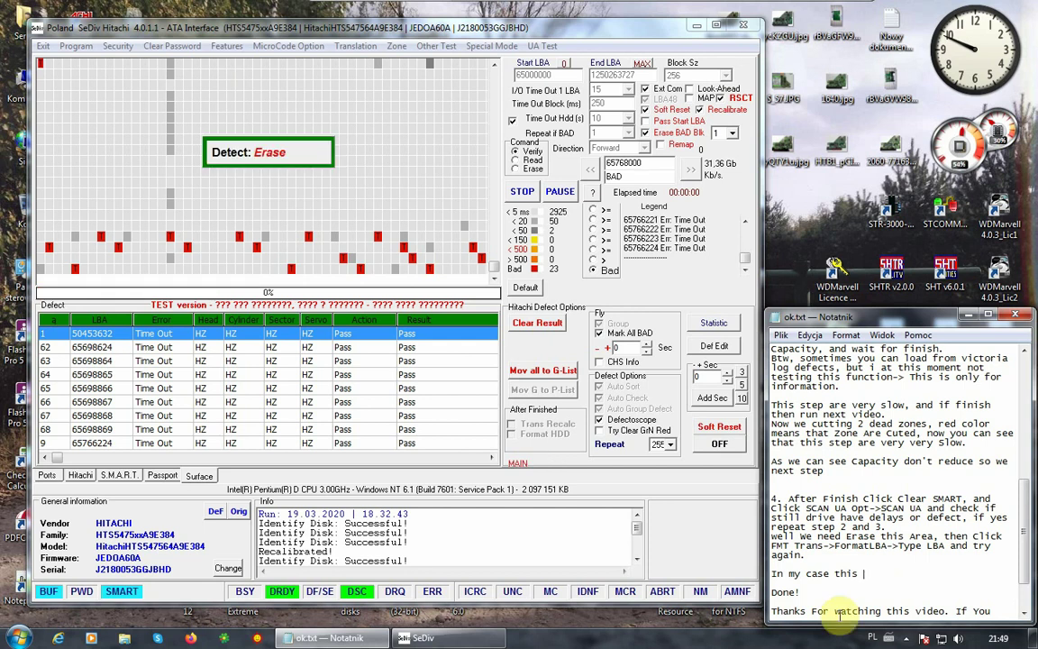
key(BackSpace)
key(BackSpace)
key(BackSpace)
key(BackSpace)
key(BackSpace)
Complete the new paragraph in the notes with "i think need cud head, and reduce Capacity."
text(i think)
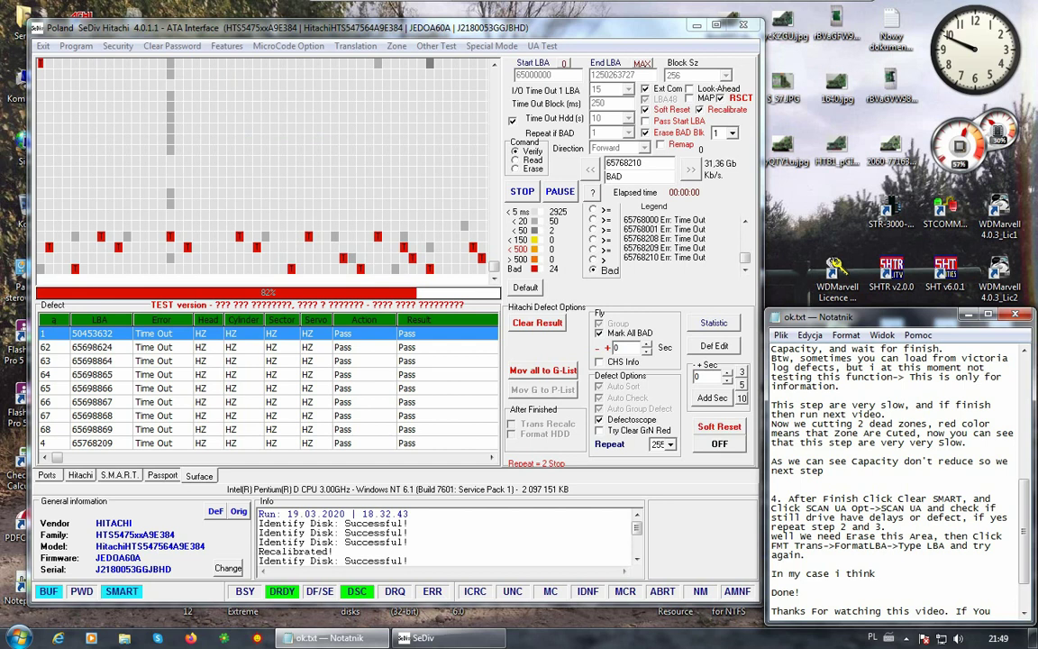
text( need)
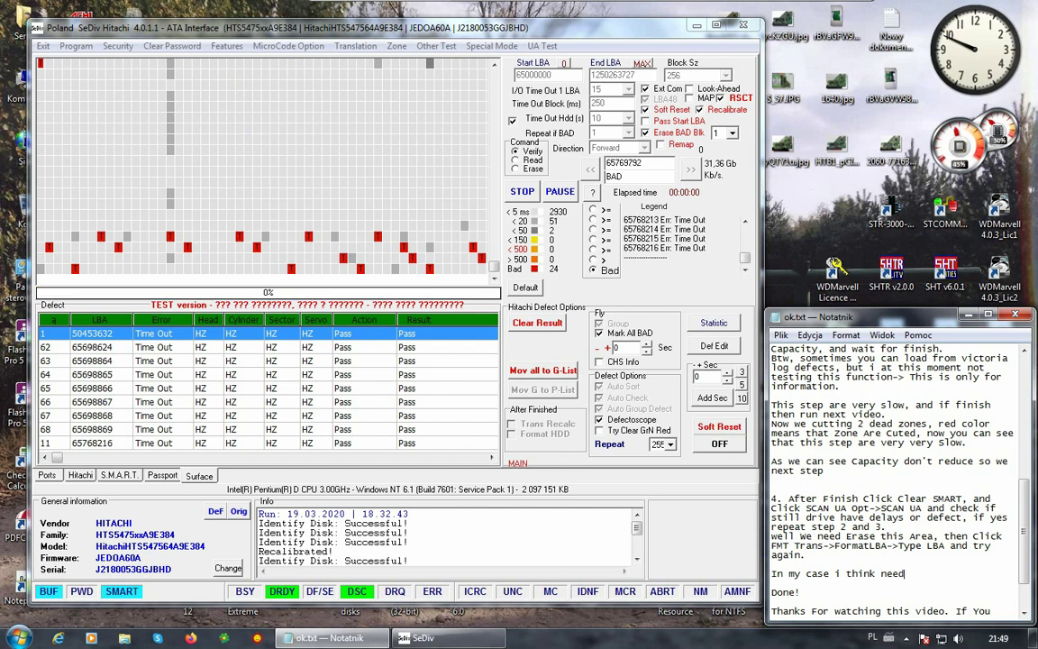
text( cud head, and)
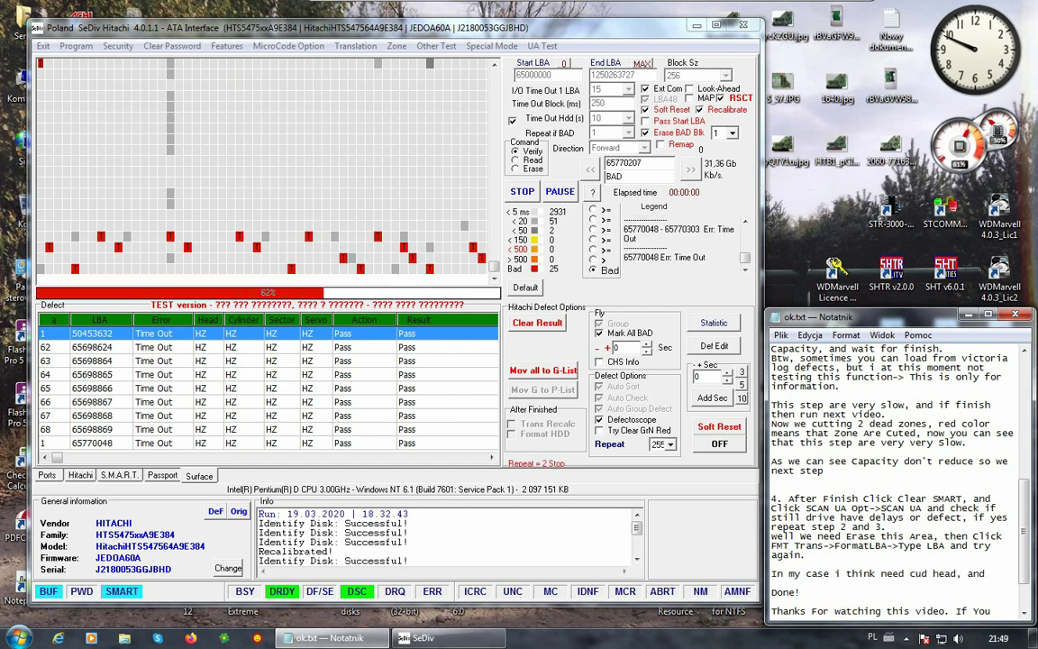
text( reduce )
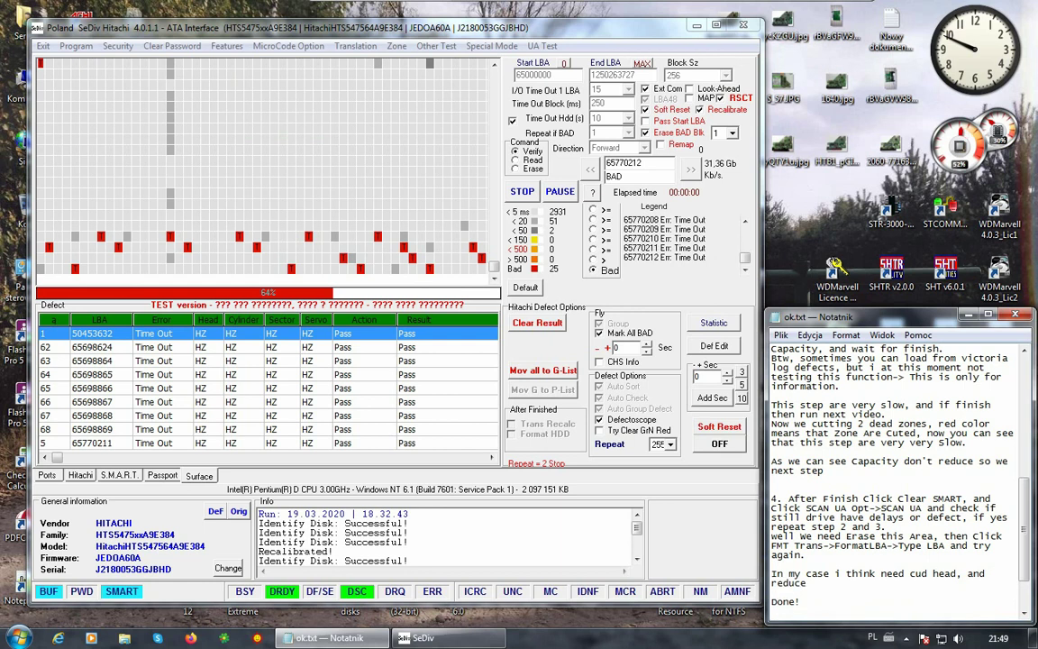
text(D)
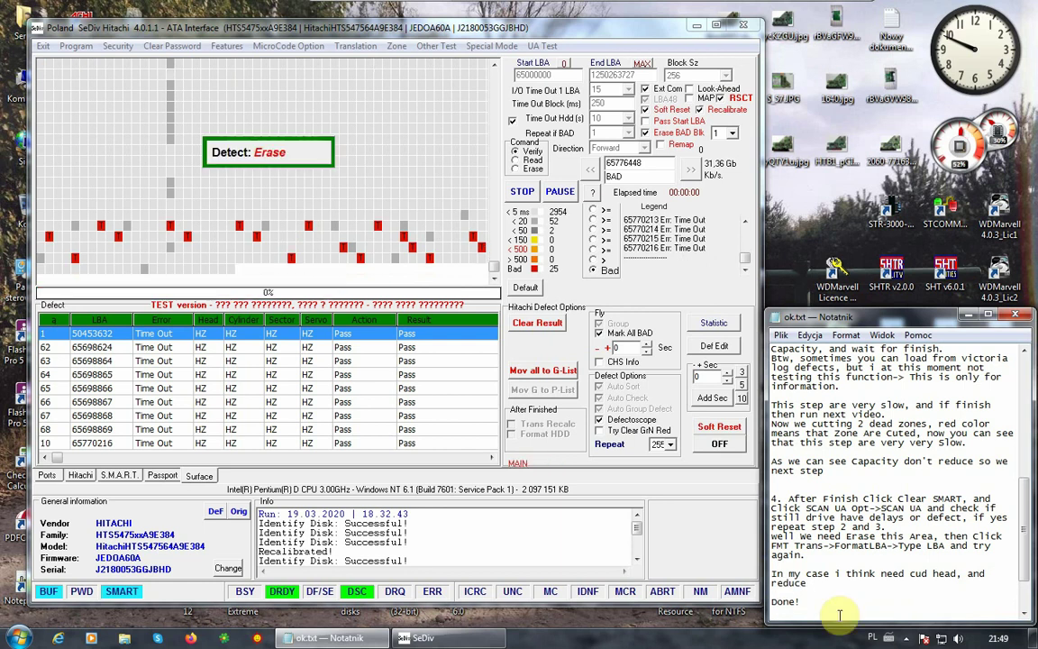
text(apacity)
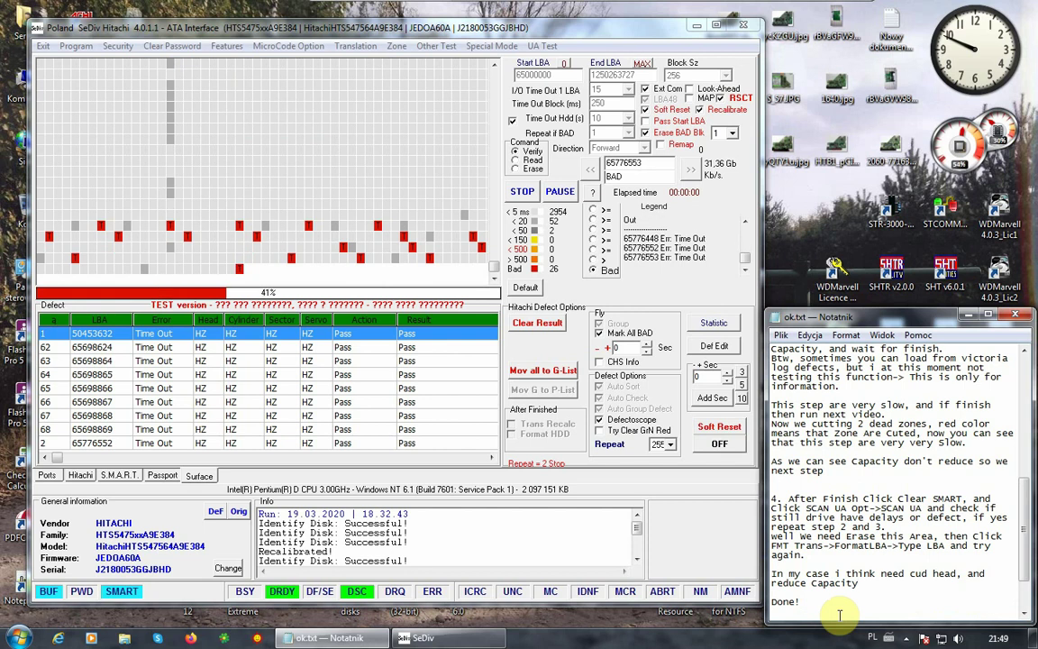
text(.)
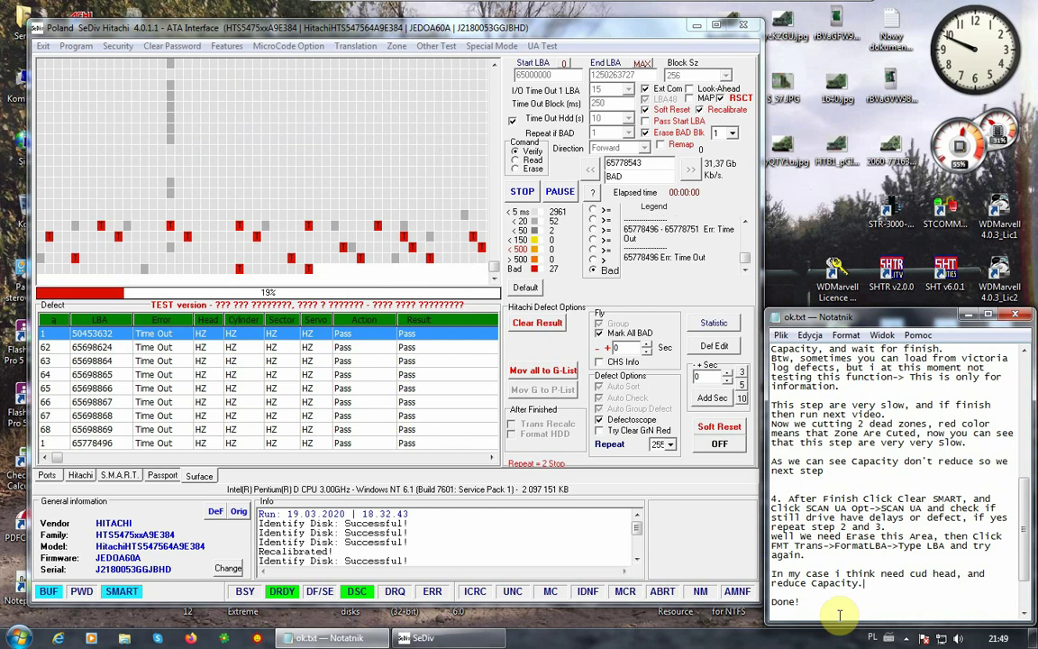
Stop the surface scan, return to the Hitachi format log, and launch a zone operation on the drive
click(524, 192)
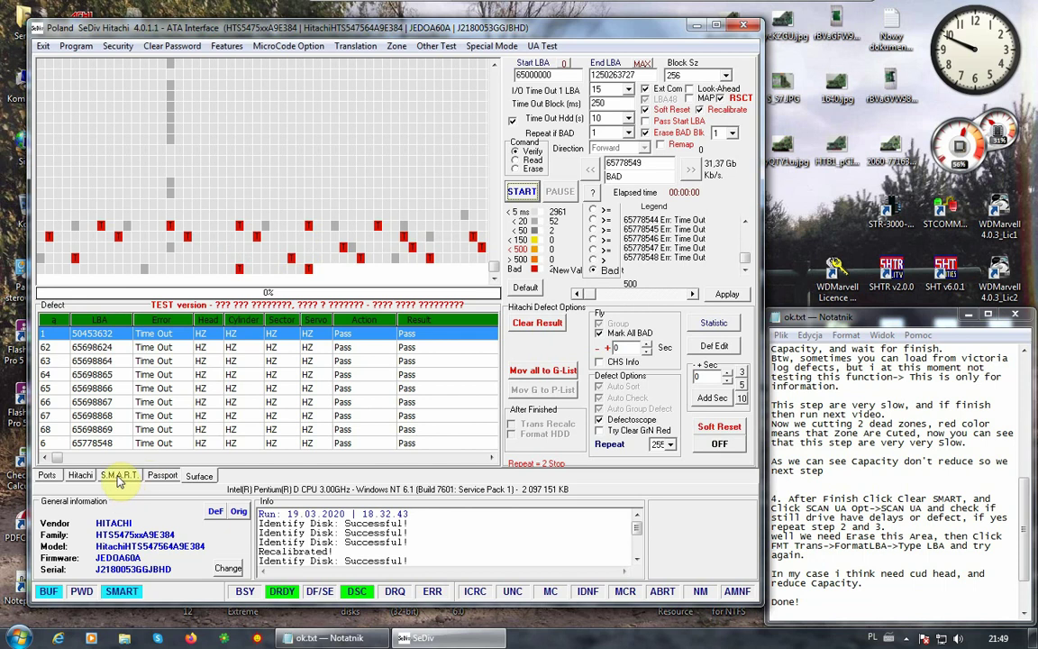
click(80, 475)
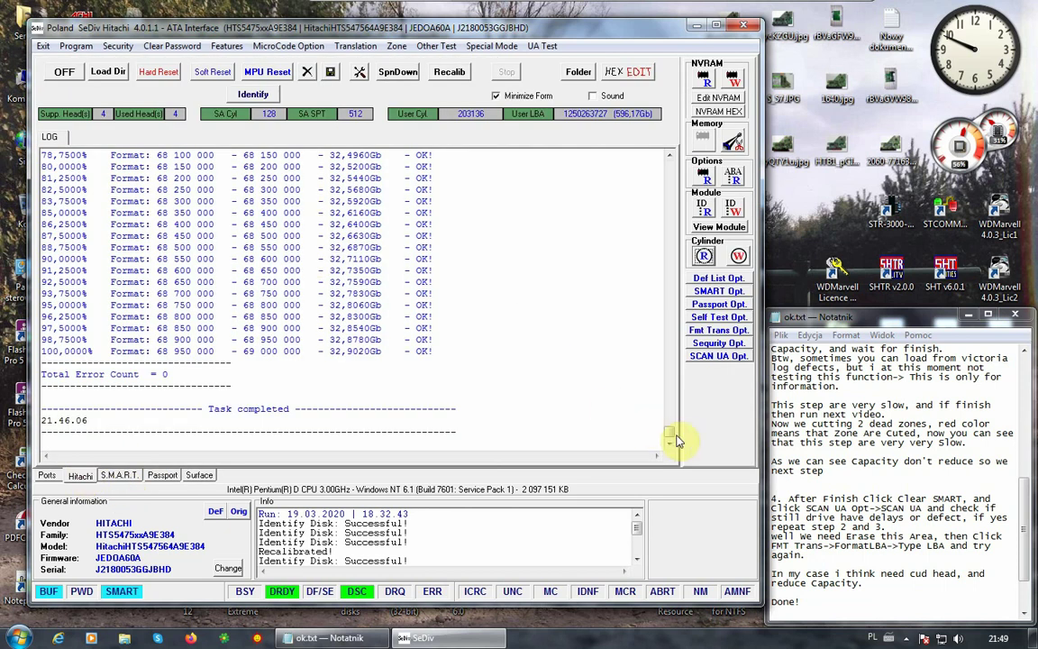
mouse_move(675, 439)
mouse_down()
mouse_move(672, 388)
mouse_move(677, 419)
mouse_up()
click(347, 49)
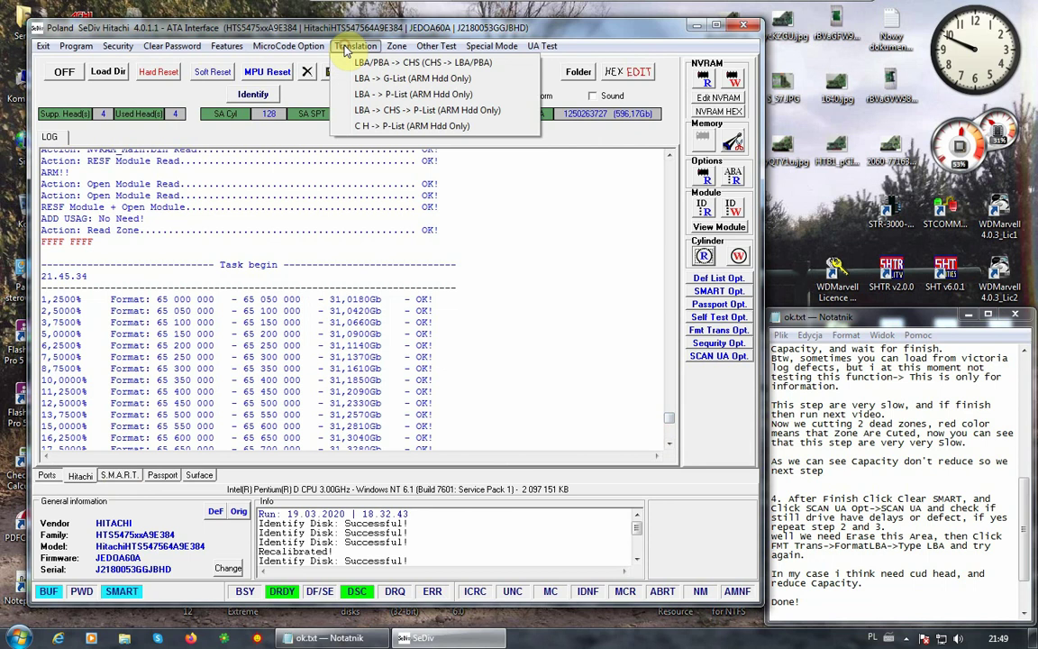
mouse_move(397, 50)
click(408, 111)
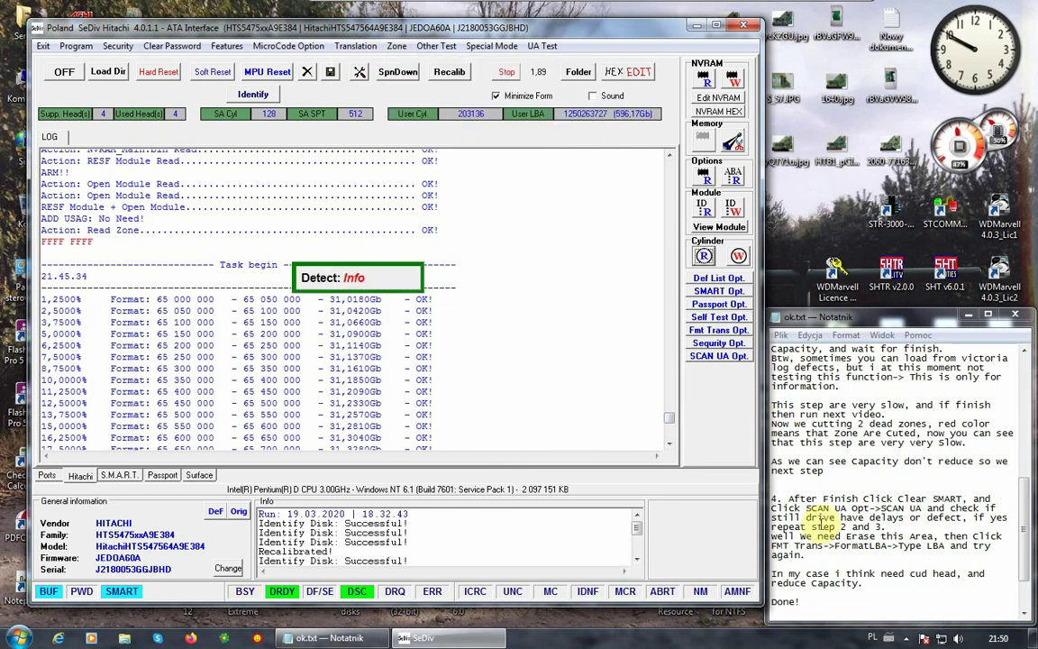
click(863, 581)
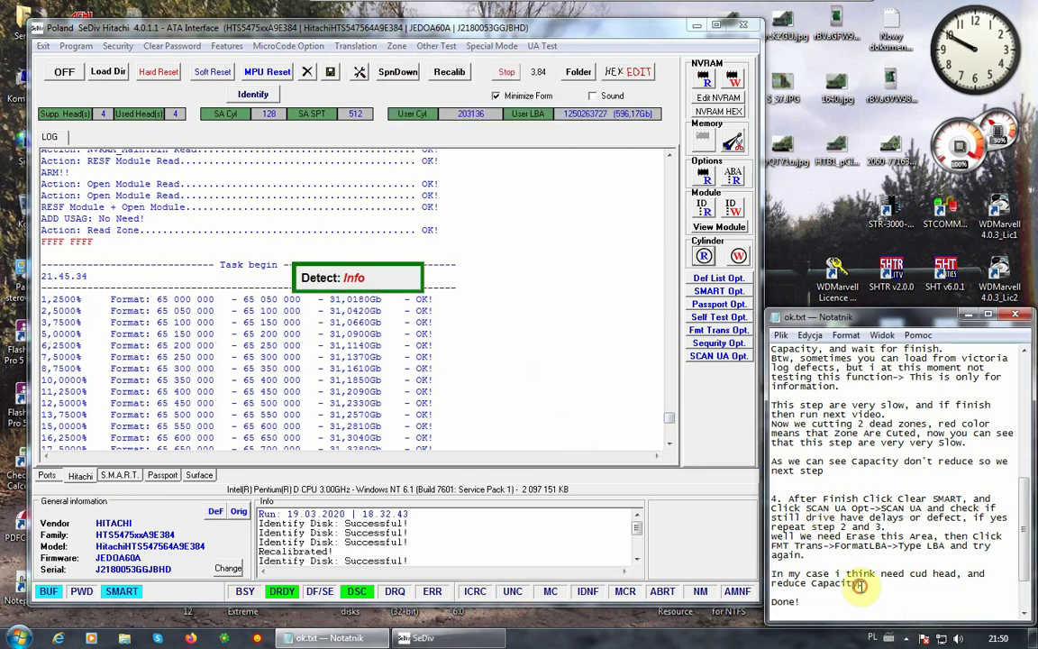
scroll(862, 585, down, 3)
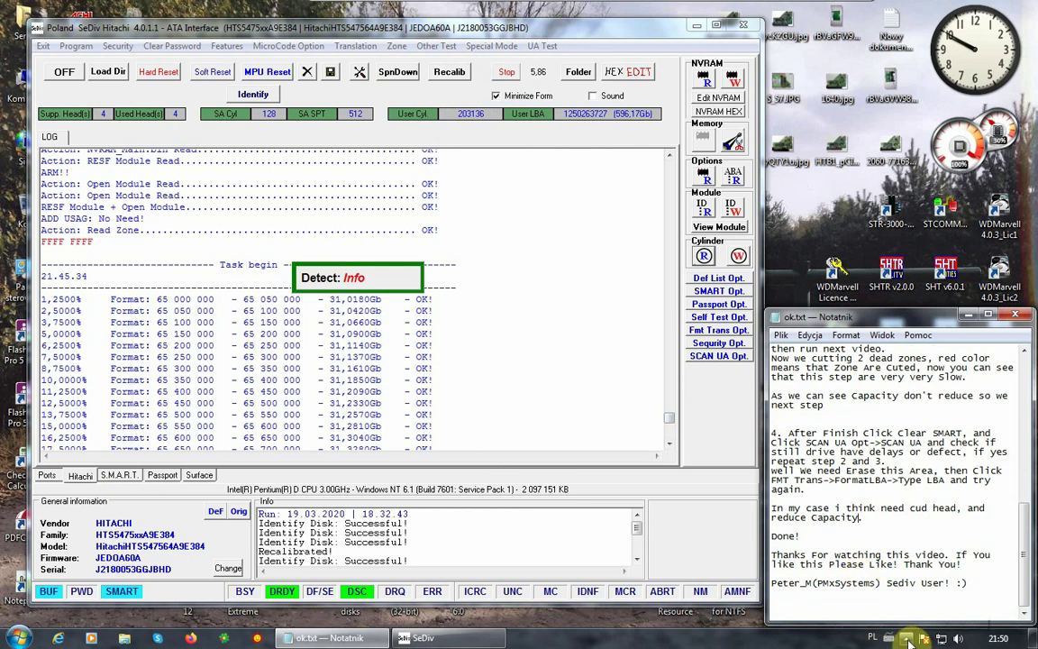
click(906, 639)
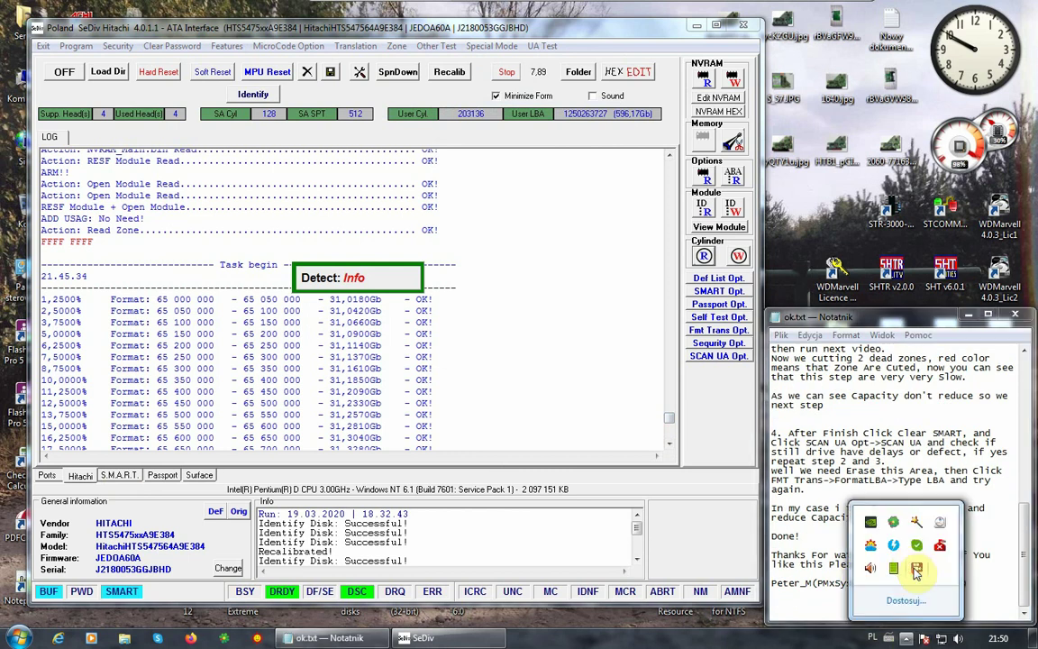